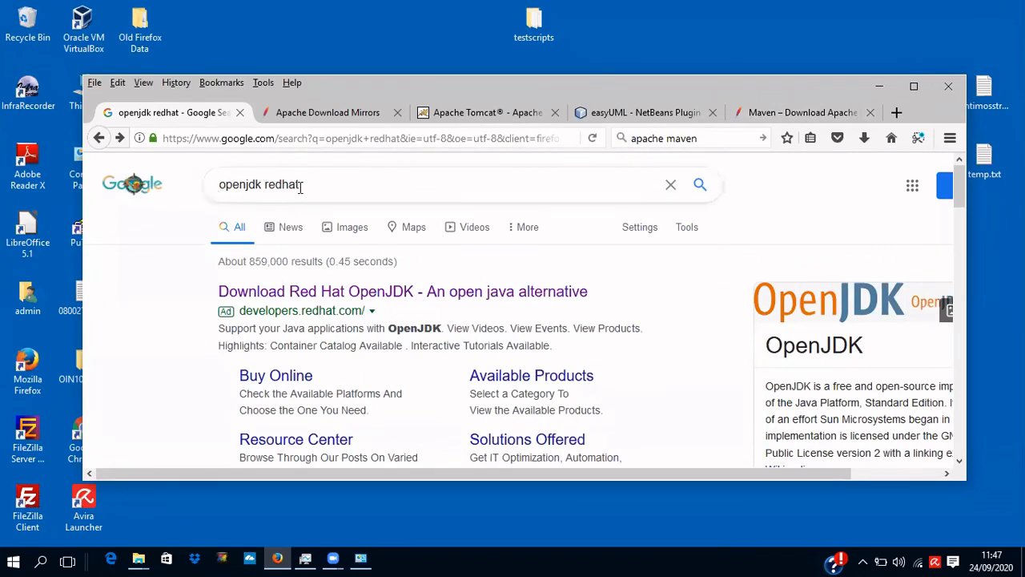
# Go to Red Hat's OpenJDK download page and scroll to the jdk-11.0.8 Windows x64 MSI package (242.14 MB).
pyautogui.click(376, 294)
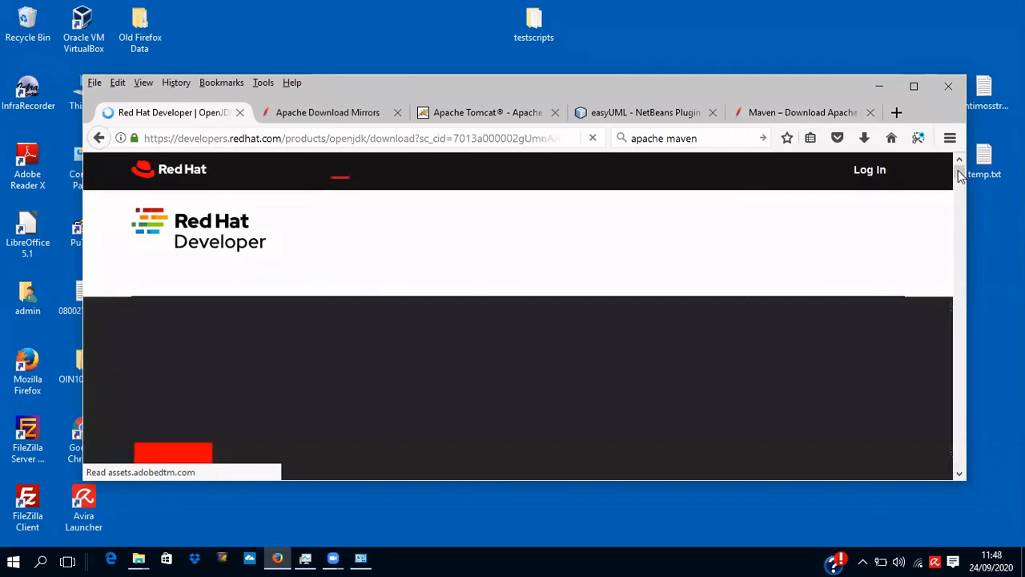
pyautogui.moveTo(960, 176); pyautogui.dragTo(960, 183)
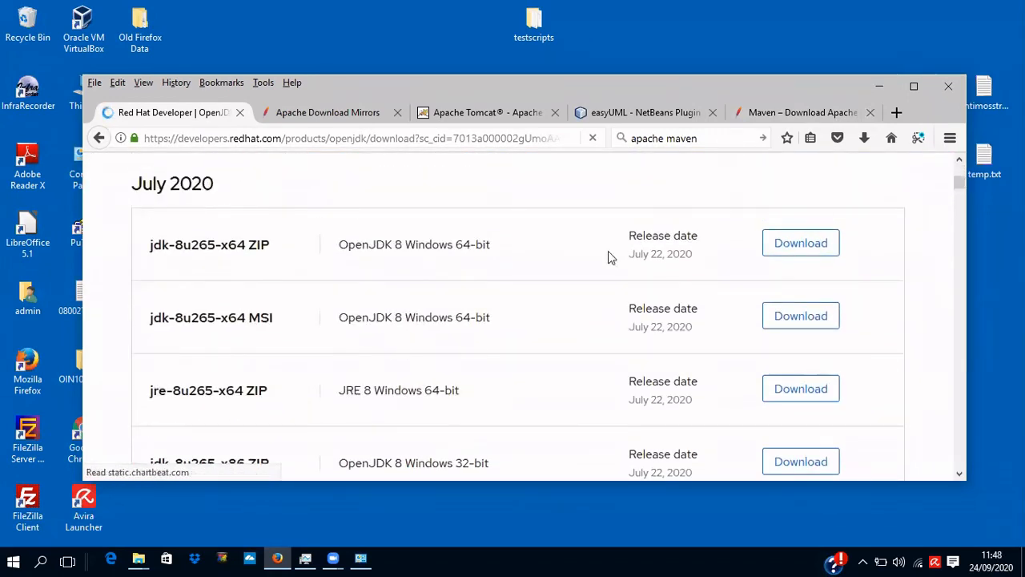
pyautogui.scroll(-5, 561, 330)
pyautogui.scroll(-4, 560, 332)
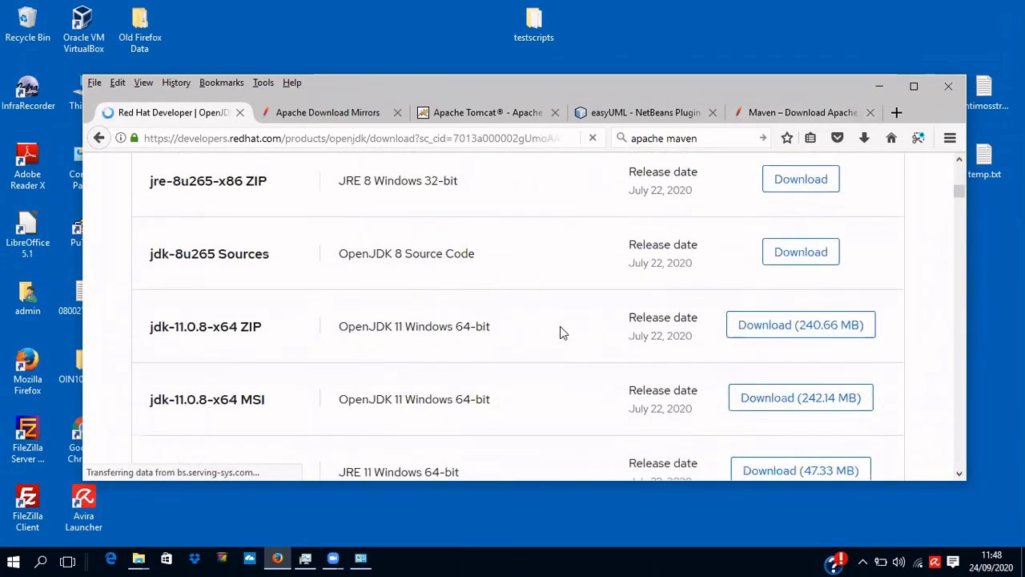
pyautogui.scroll(2, 561, 329)
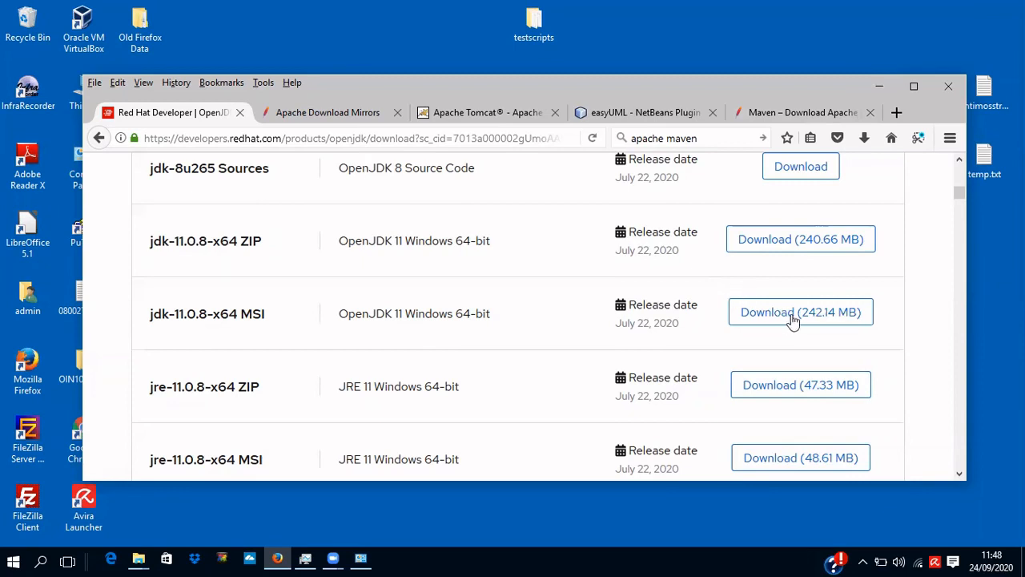
# Run the downloaded java-11-openjdk-11.0.8.10-2 MSI from Firefox's downloads and allow it past the security warning.
pyautogui.click(864, 138)
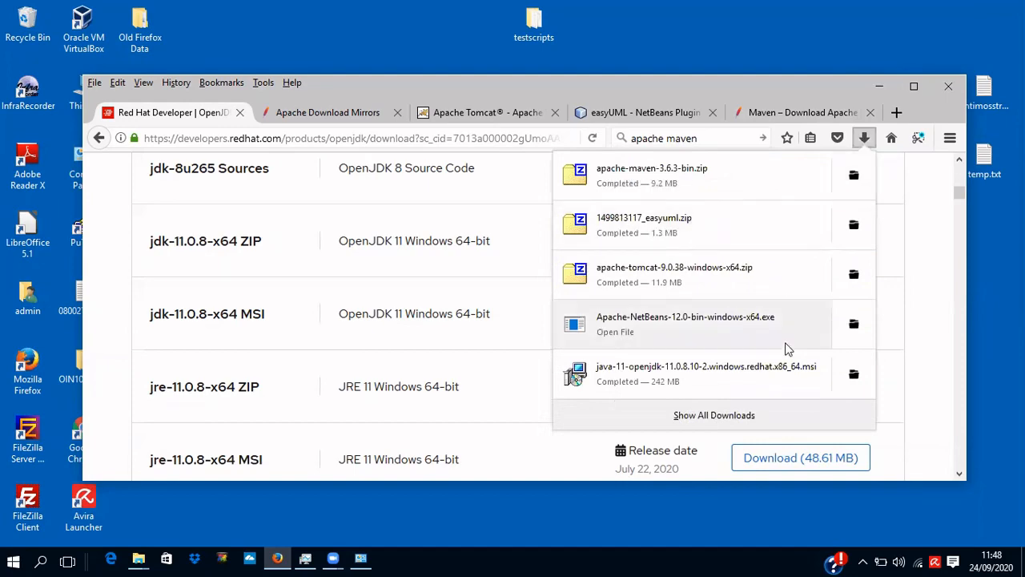
pyautogui.click(765, 369)
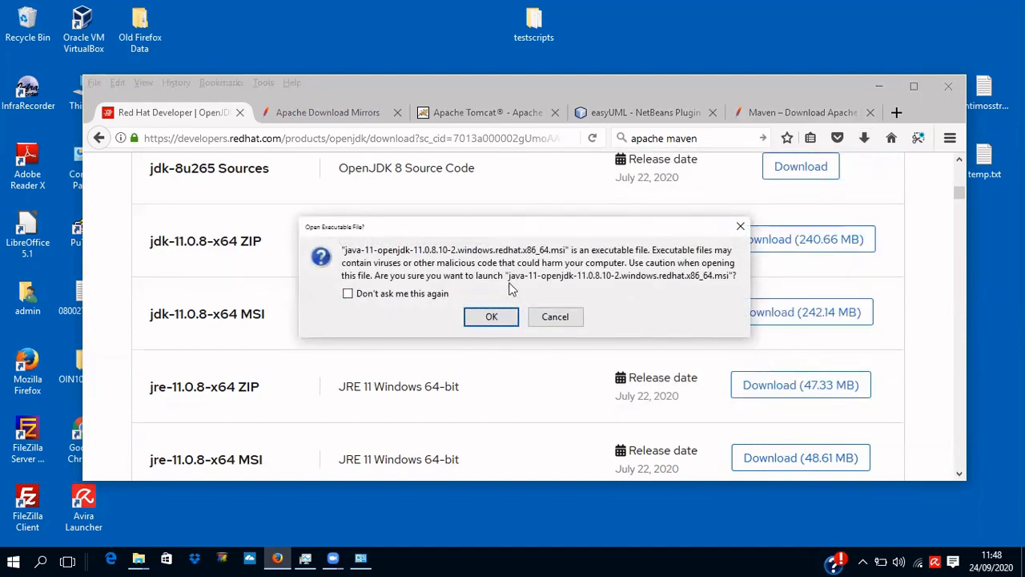
pyautogui.click(491, 318)
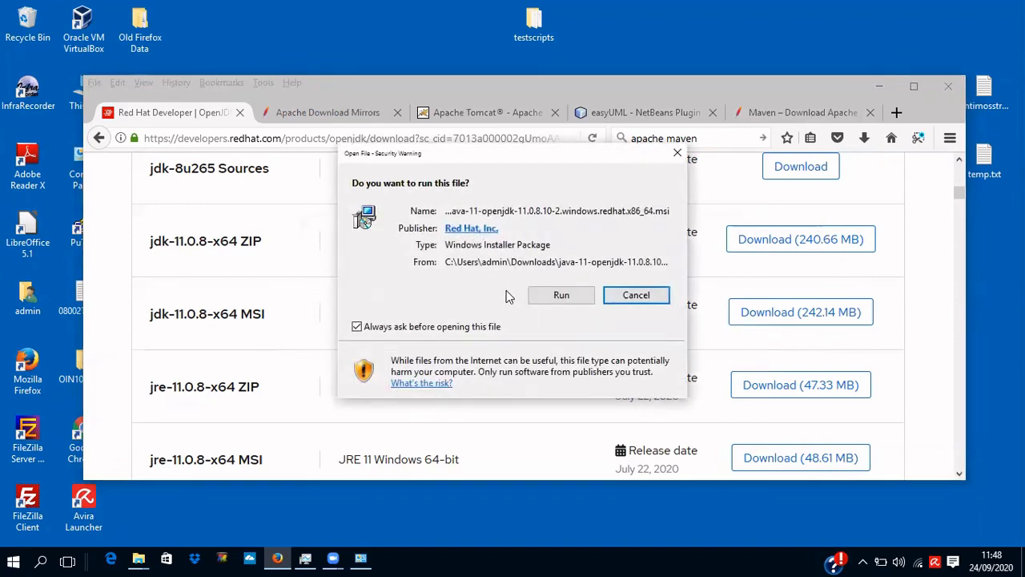
pyautogui.click(563, 296)
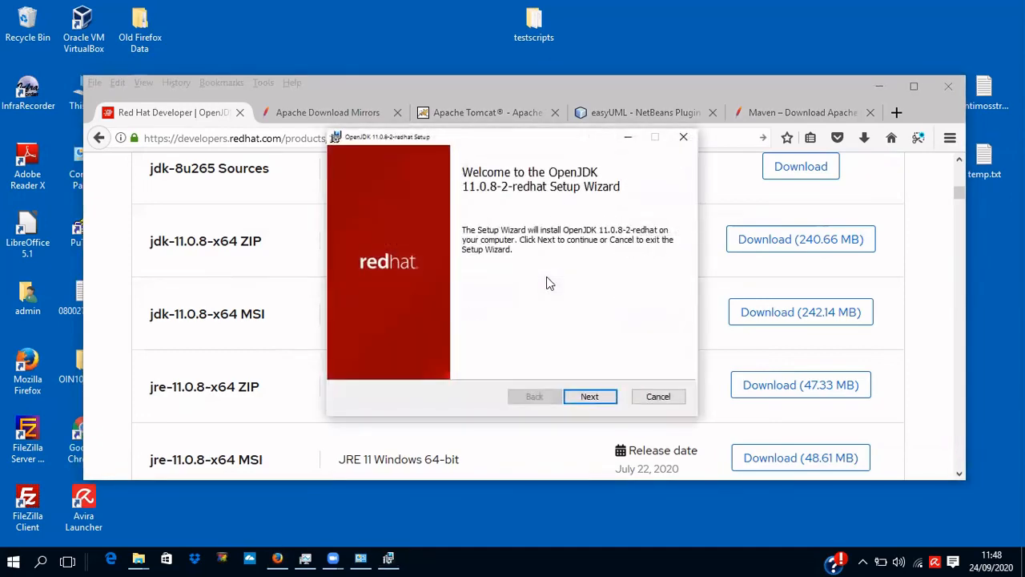
# Accept the licence and install OpenJDK 11.0.8-2-redhat with the default features and install location.
pyautogui.click(590, 396)
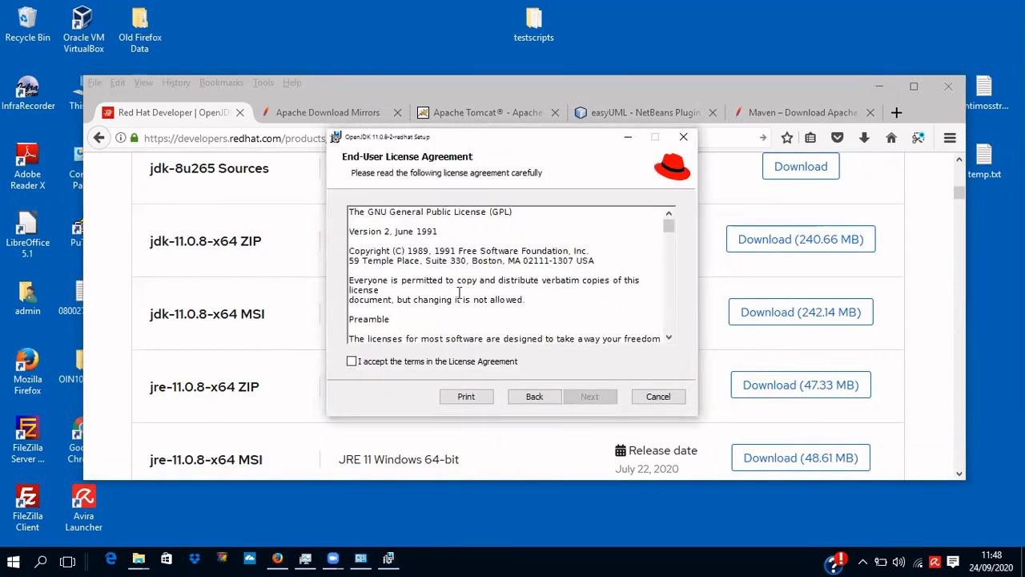
pyautogui.click(353, 362)
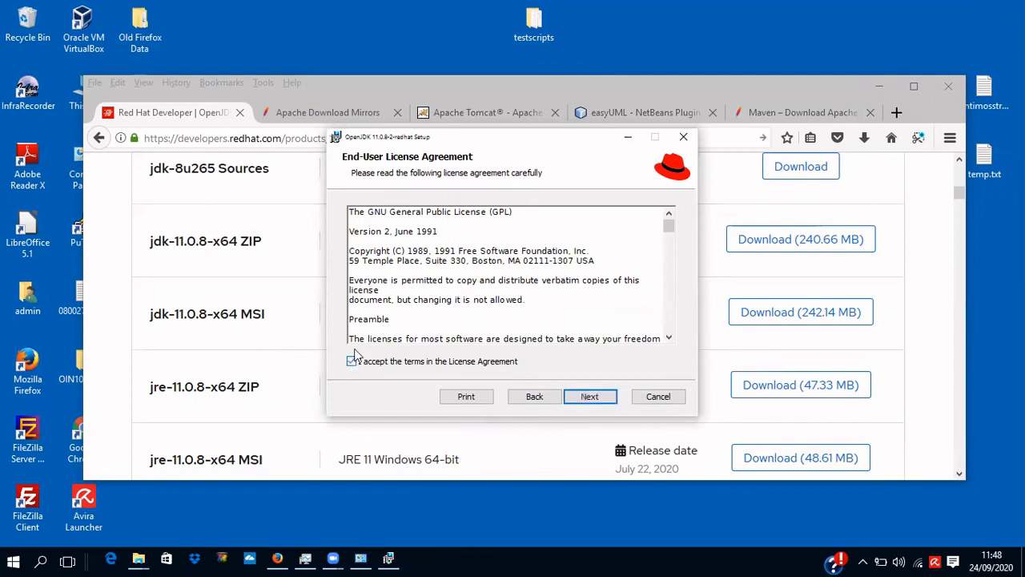
pyautogui.click(589, 396)
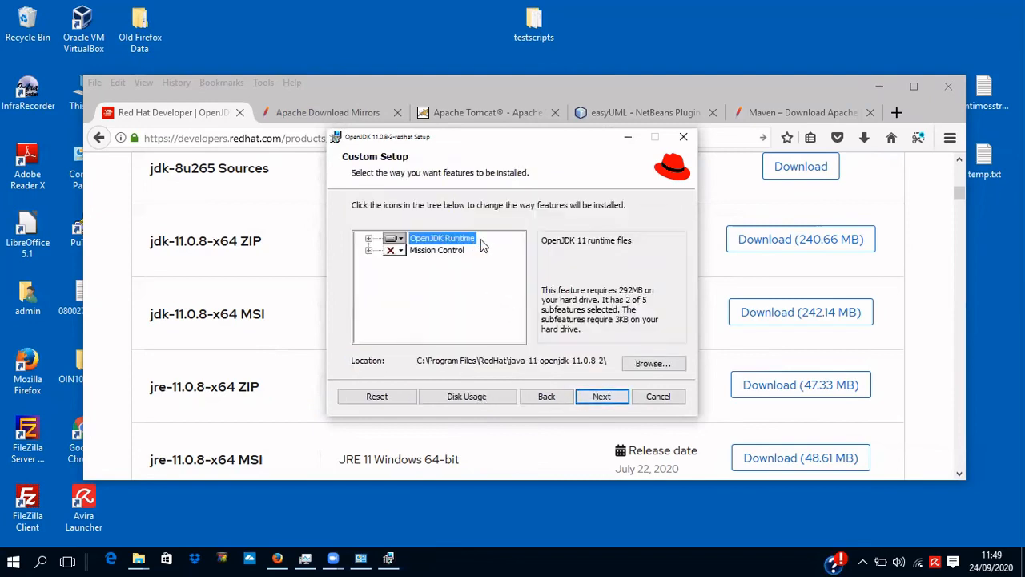
pyautogui.click(601, 398)
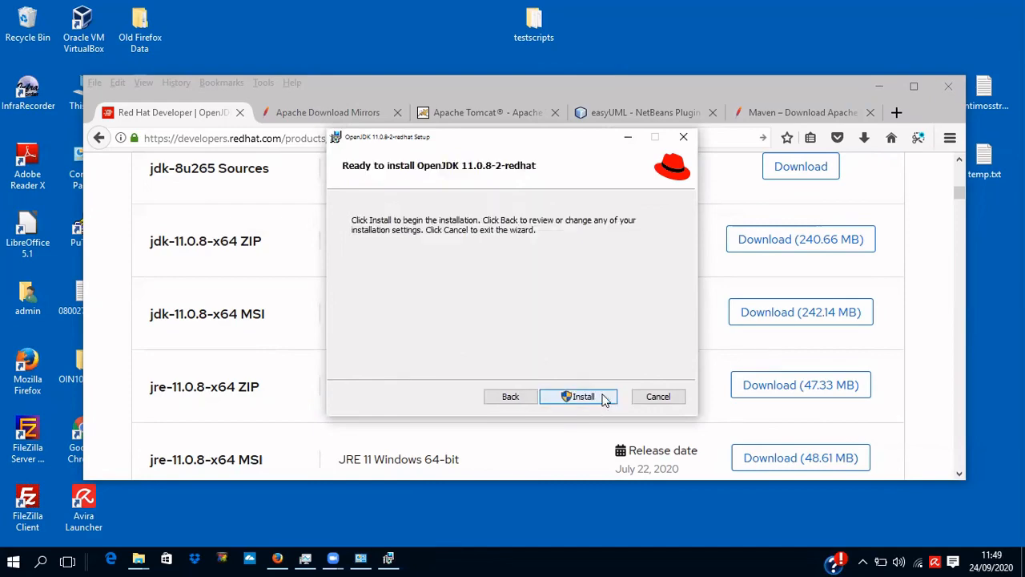
pyautogui.click(595, 397)
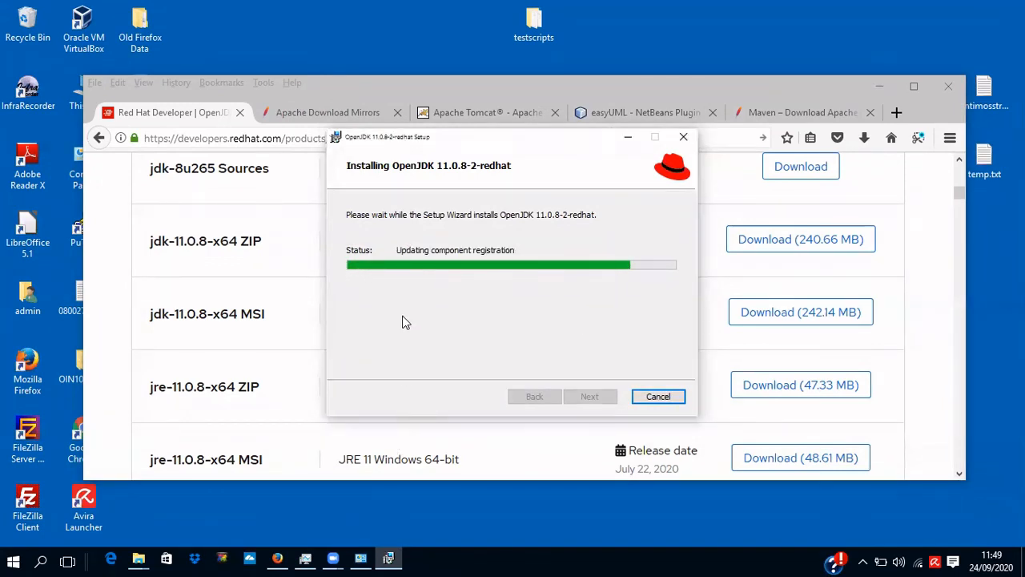
pyautogui.click(360, 558)
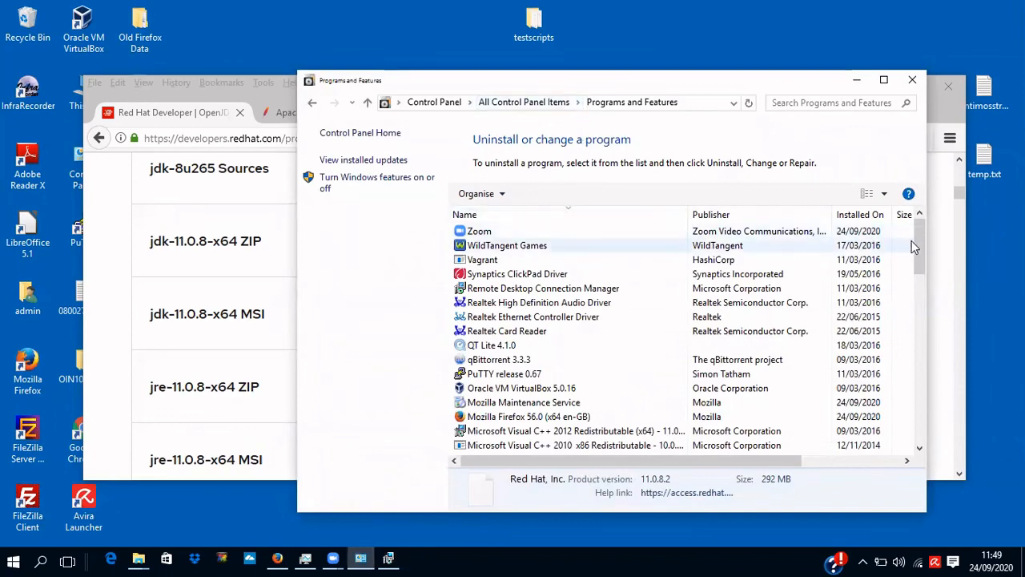
# Review the Java SE Development Kit 8 and Java 8 Update 73 entries in Programs and Features without uninstalling.
pyautogui.moveTo(918, 241); pyautogui.dragTo(917, 309)
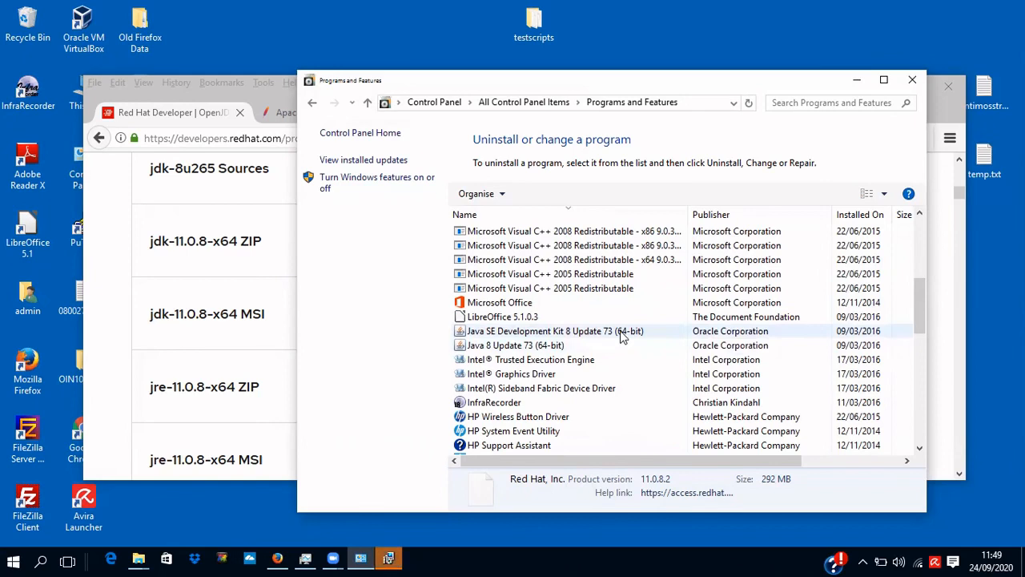
pyautogui.rightClick(622, 335)
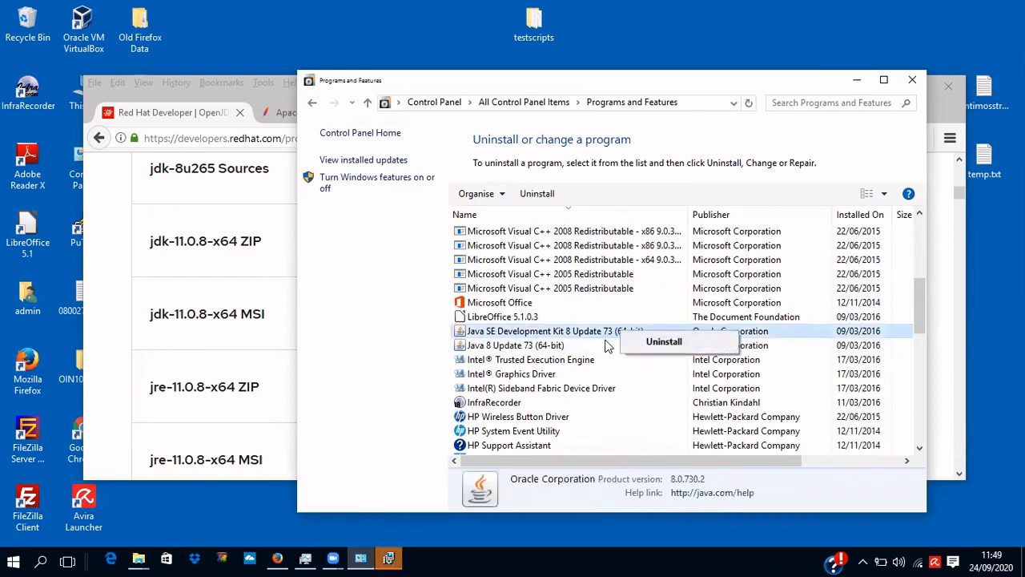
pyautogui.click(607, 347)
pyautogui.click(606, 347)
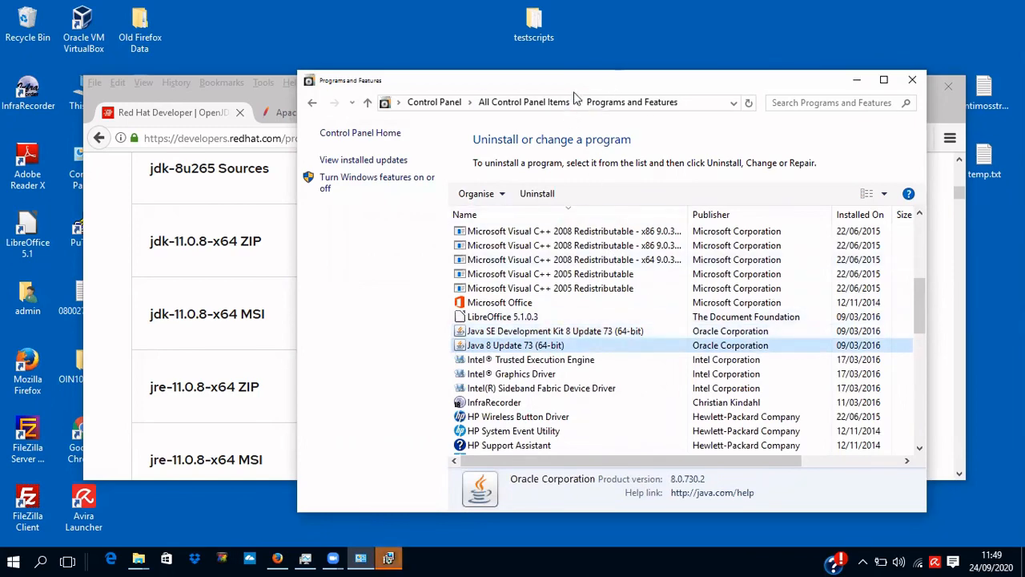
# Finish and close the completed OpenJDK setup wizard, leaving Programs and Features in view.
pyautogui.moveTo(574, 84); pyautogui.dragTo(634, 193)
pyautogui.click(525, 152)
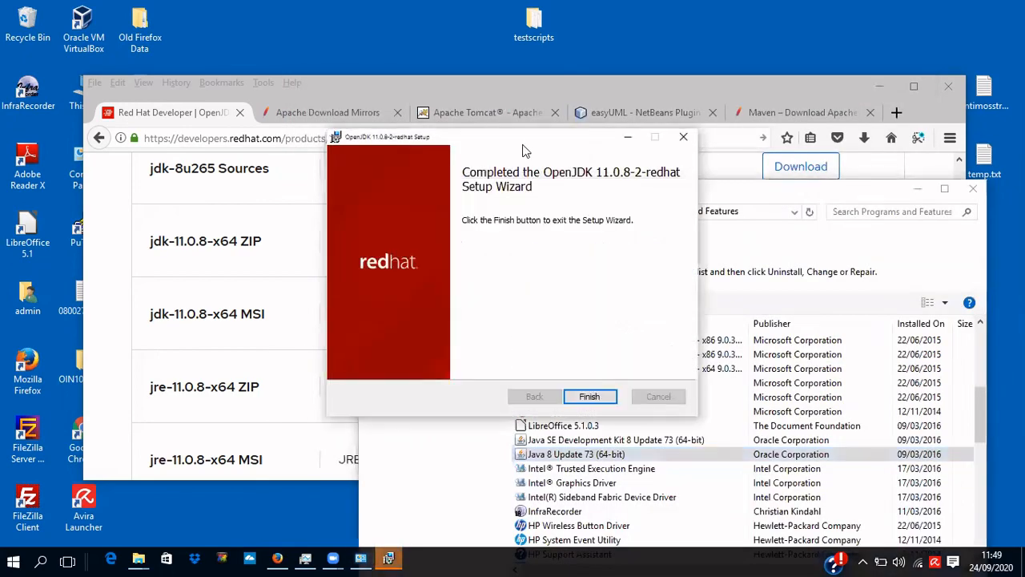
pyautogui.click(590, 397)
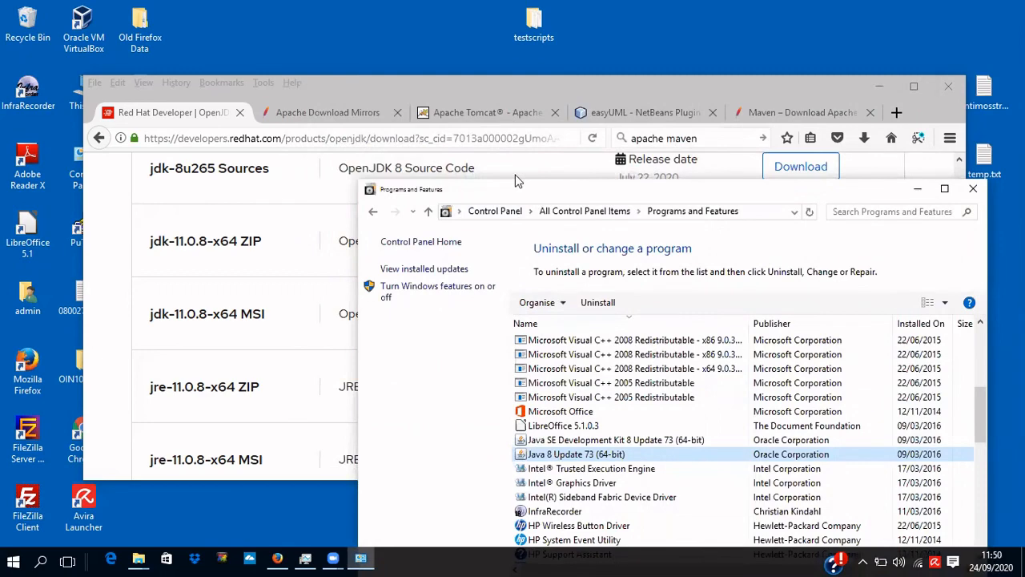
pyautogui.moveTo(517, 180); pyautogui.dragTo(400, 79)
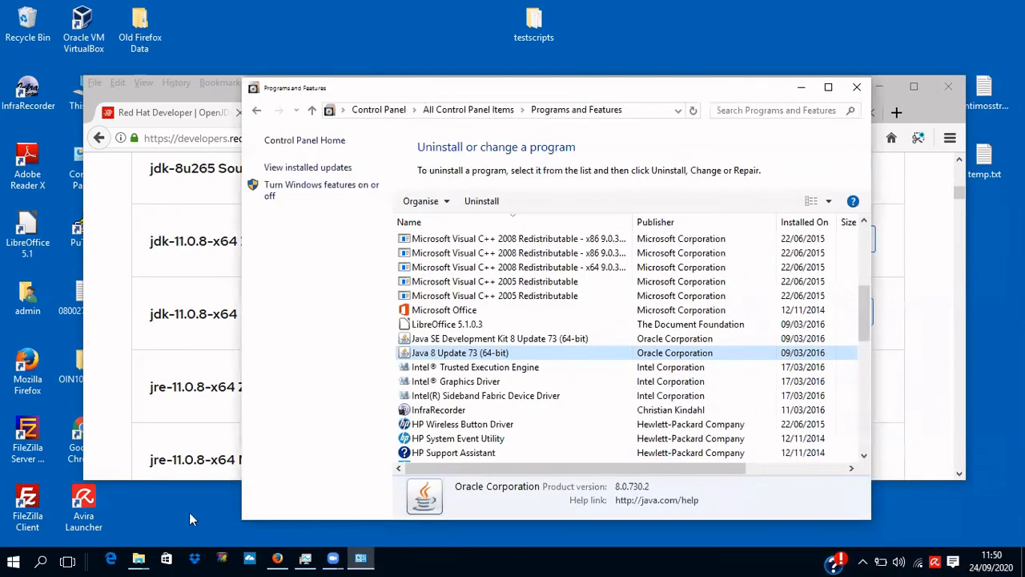
# Open Command Prompt via search (cmd) and run java -version, which reports 1.8.0_73.
pyautogui.click(40, 560)
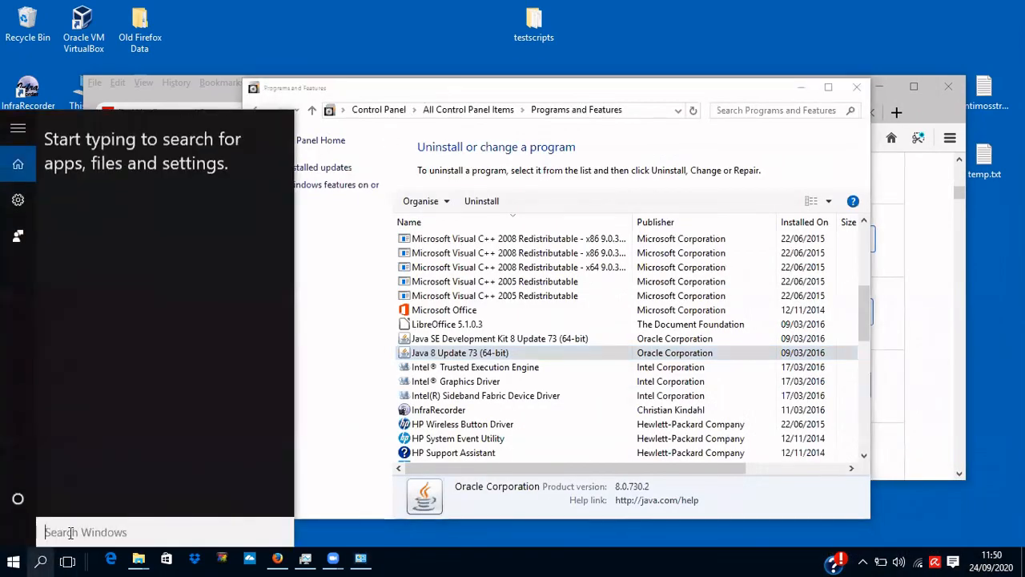
pyautogui.write('cmd')
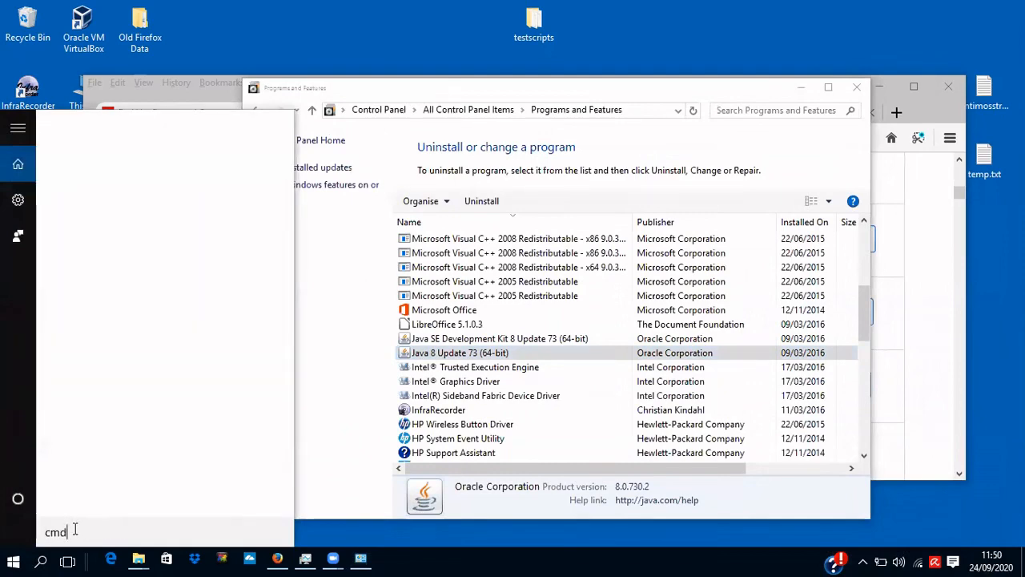
pyautogui.press('Return')
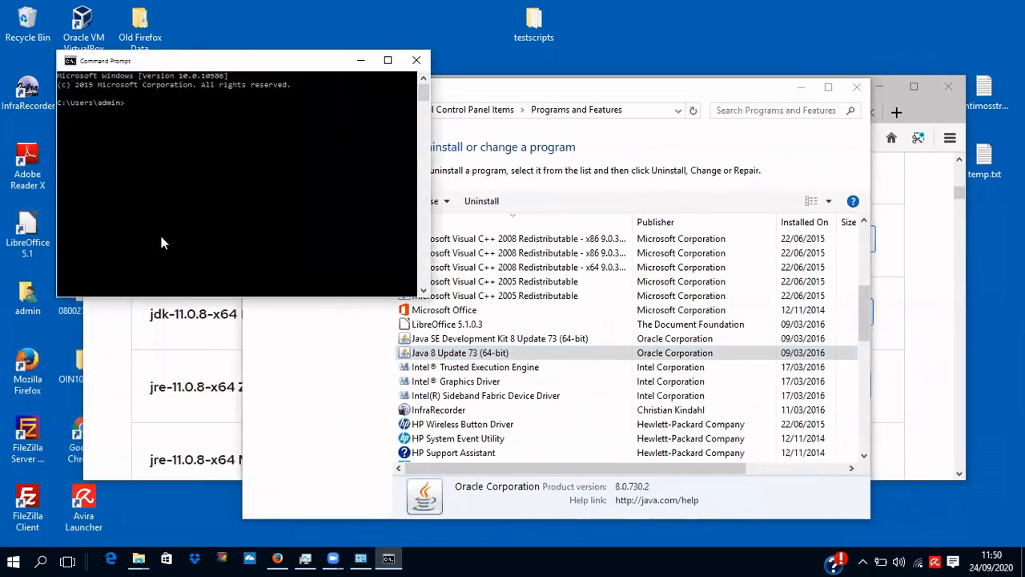
pyautogui.write('java -version')
pyautogui.press('Return')
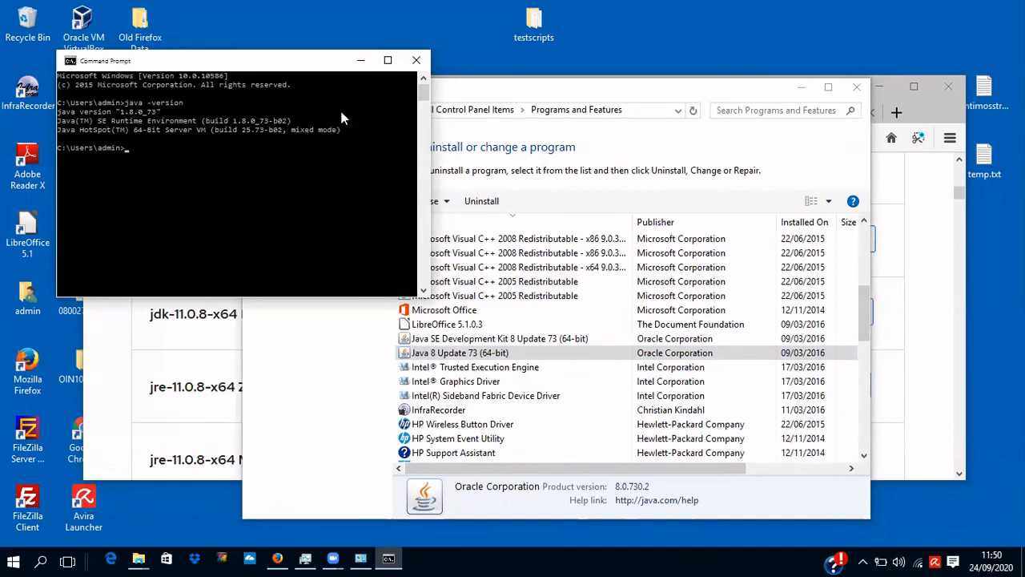
# Close Command Prompt and refresh Programs and Features to find OpenJDK 11.0.8-2-redhat (292 MB).
pyautogui.click(416, 61)
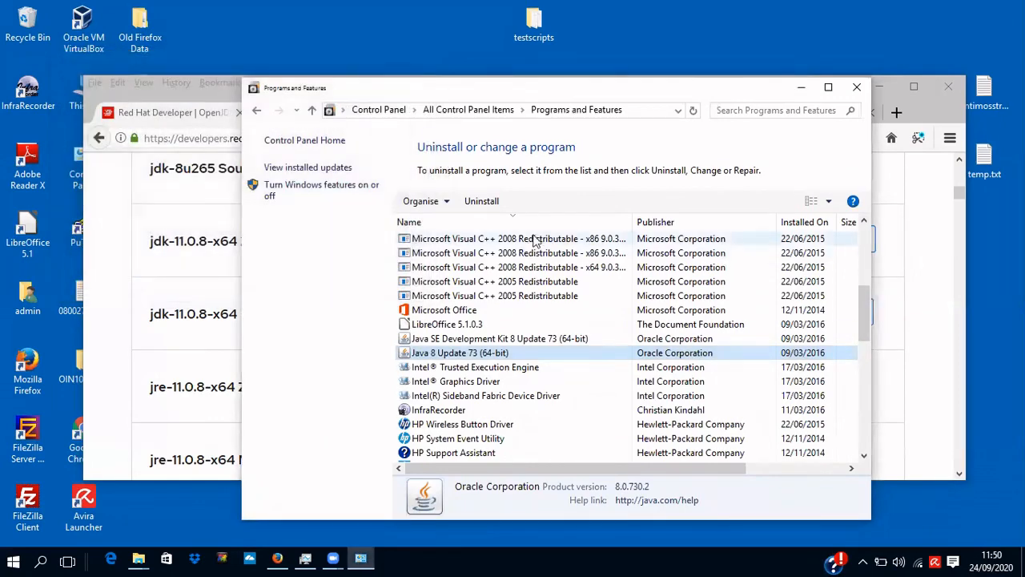
pyautogui.moveTo(859, 315); pyautogui.dragTo(857, 239)
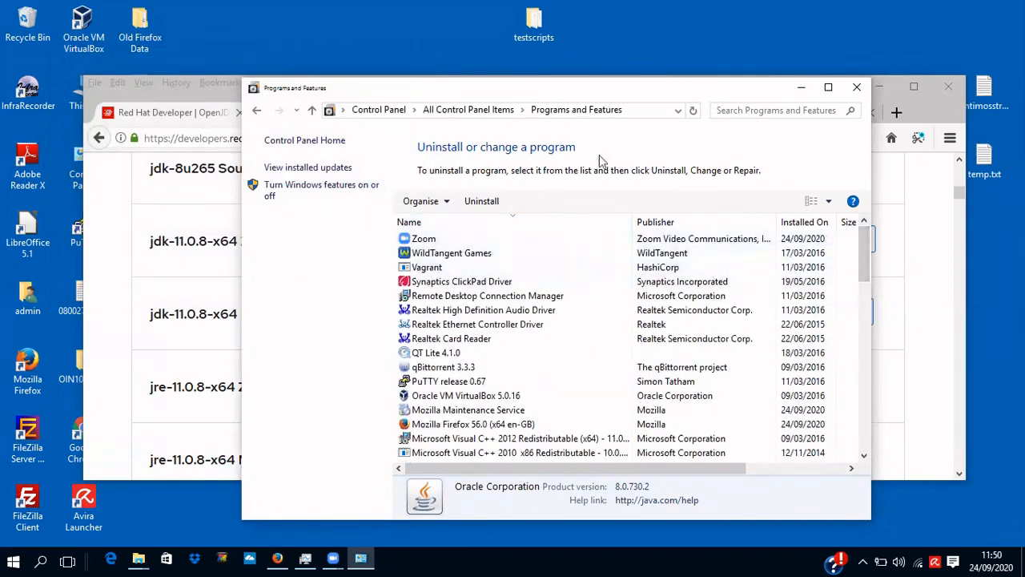
pyautogui.click(633, 110)
pyautogui.press('Return')
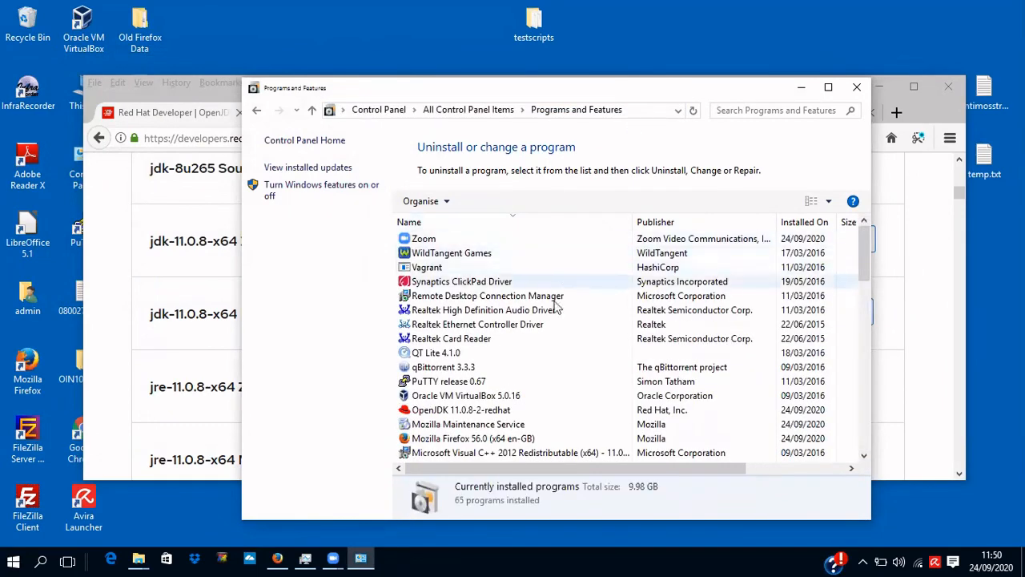
pyautogui.click(498, 412)
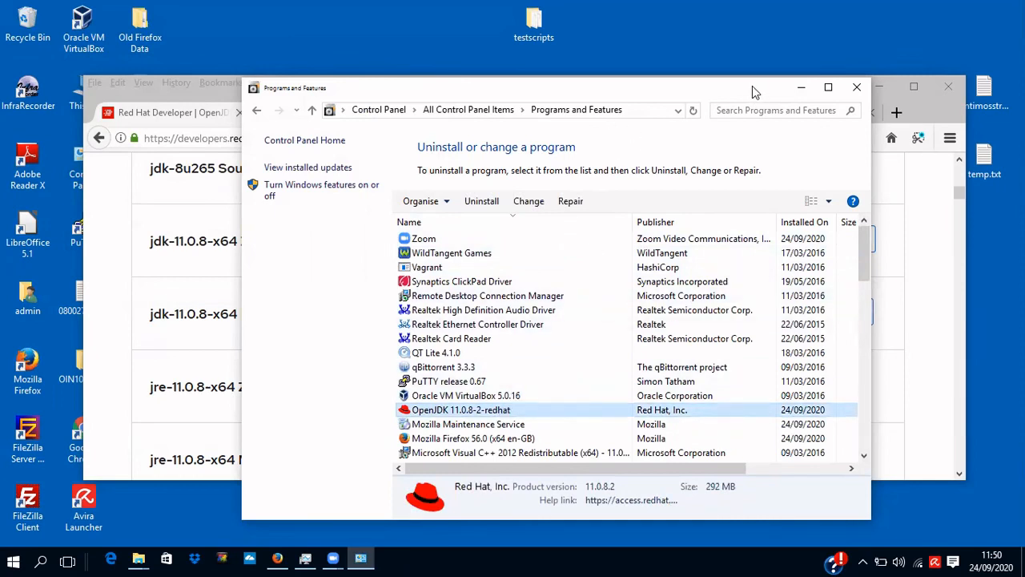
# Minimise Programs and Features and Firefox to clear the desktop.
pyautogui.moveTo(759, 94); pyautogui.dragTo(783, 95)
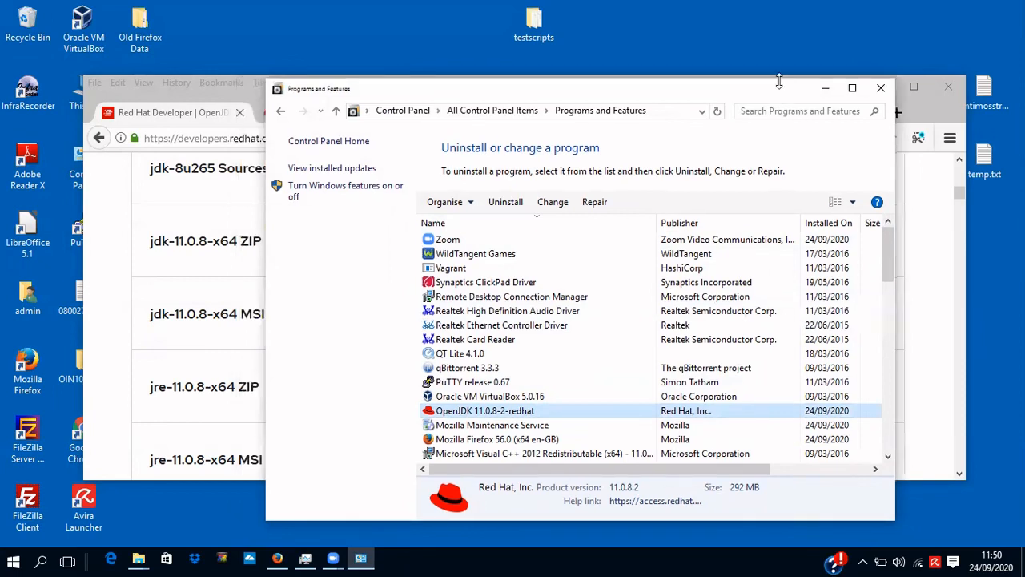
pyautogui.click(826, 94)
pyautogui.click(881, 87)
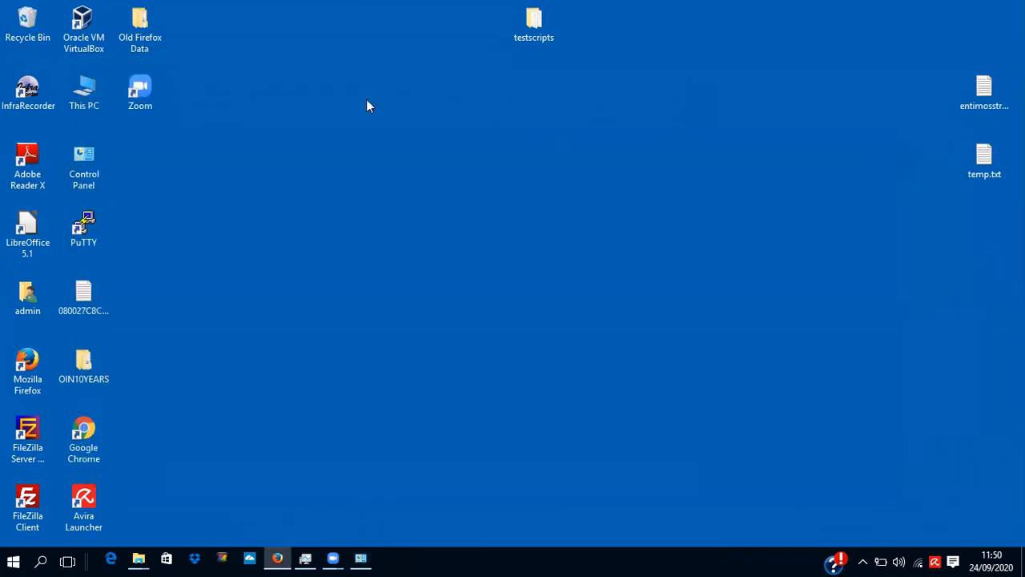
# Open Environment Variables via This PC Properties > Advanced system settings and select the system Path variable.
pyautogui.click(88, 104)
pyautogui.rightClick(85, 93)
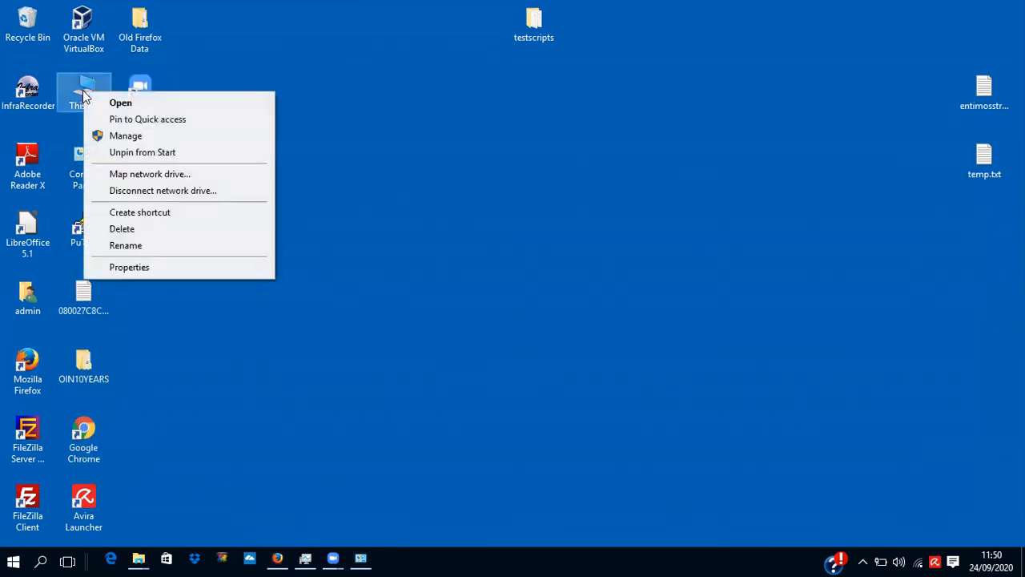
pyautogui.click(126, 268)
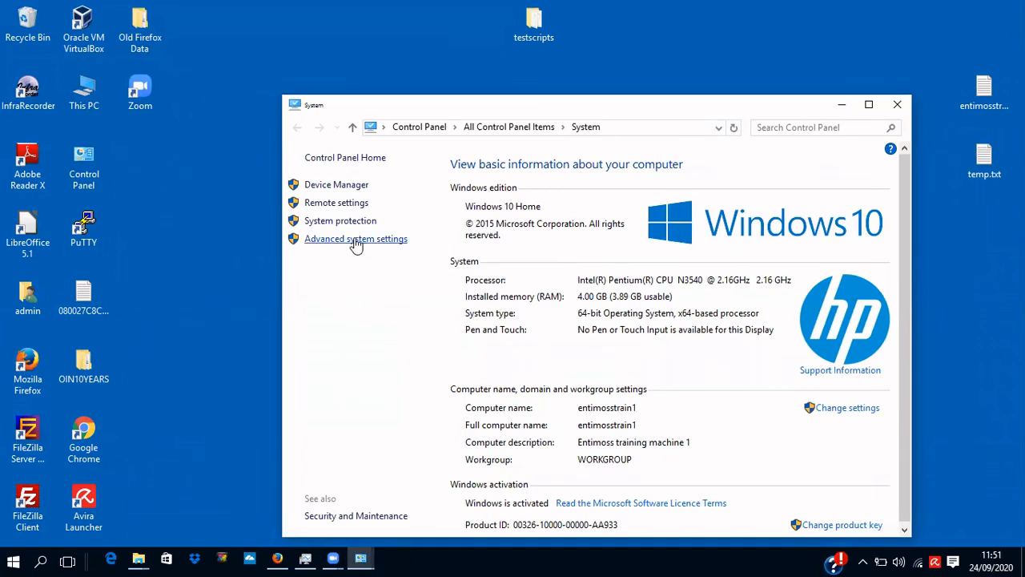
pyautogui.click(355, 239)
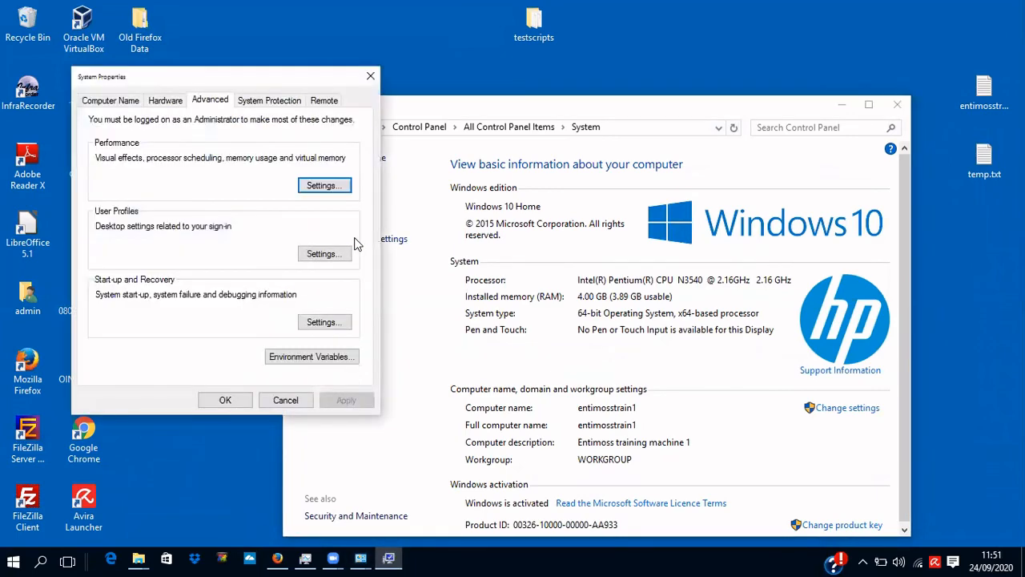
pyautogui.click(312, 356)
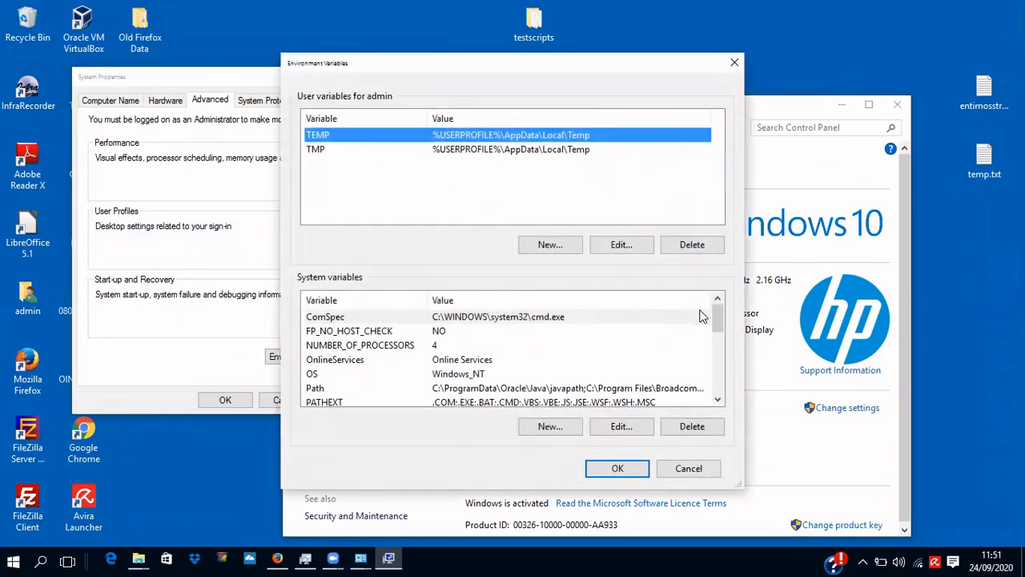
pyautogui.scroll(-2, 701, 320)
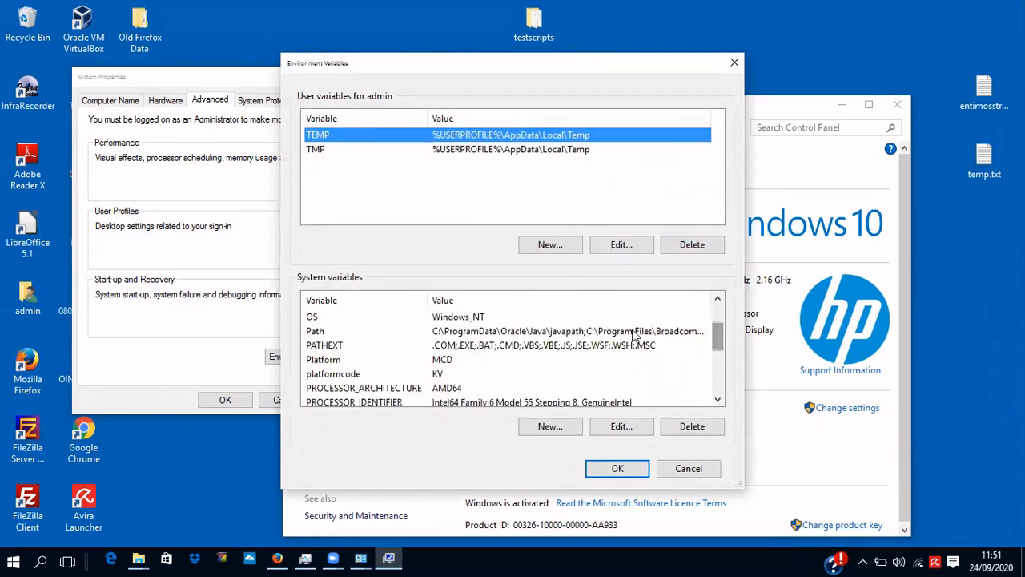
pyautogui.click(627, 331)
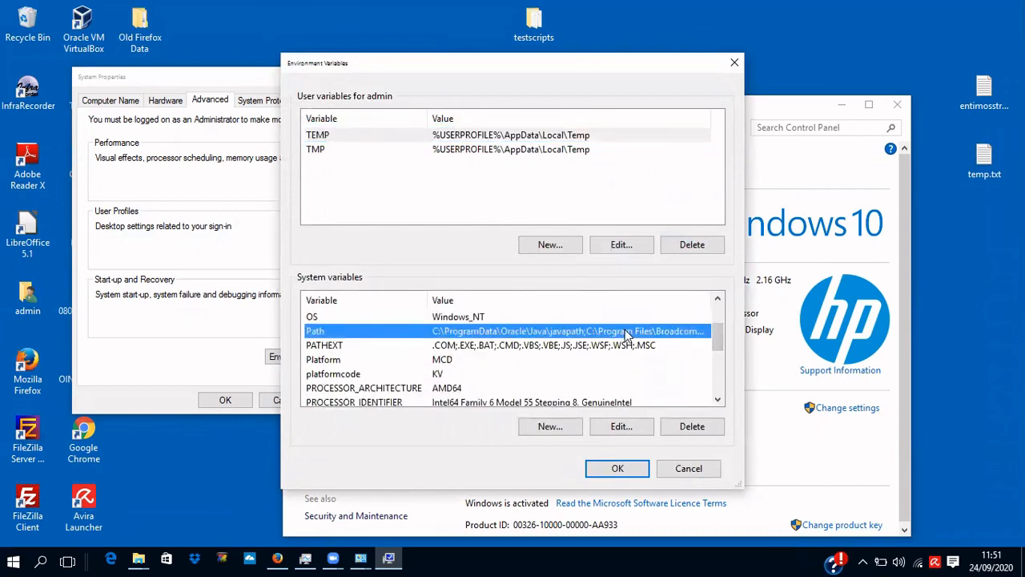
# Edit Path and delete the C:\ProgramData\Oracle\Java\javapath entry.
pyautogui.doubleClick(625, 330)
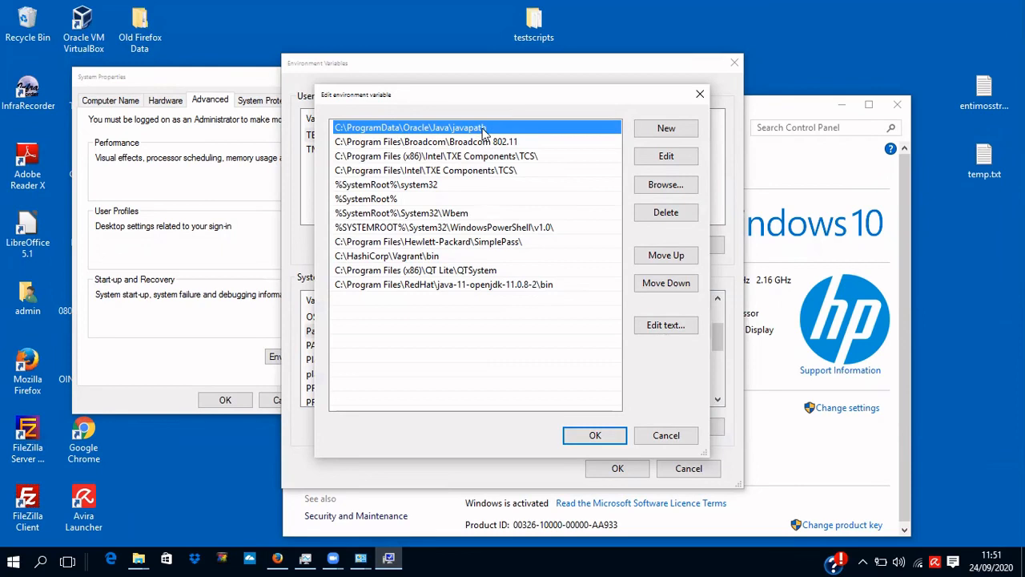
pyautogui.click(487, 285)
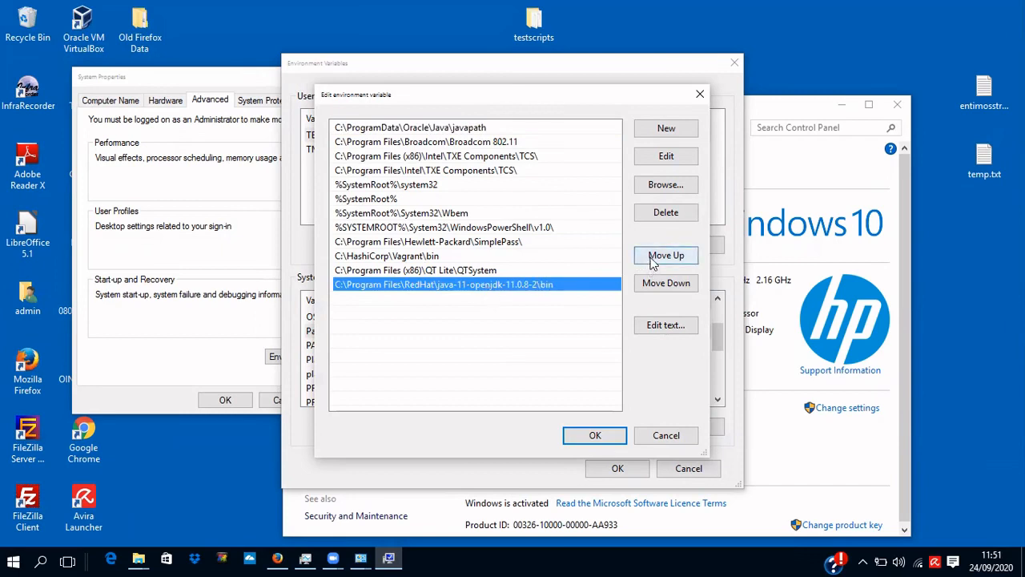
pyautogui.click(480, 126)
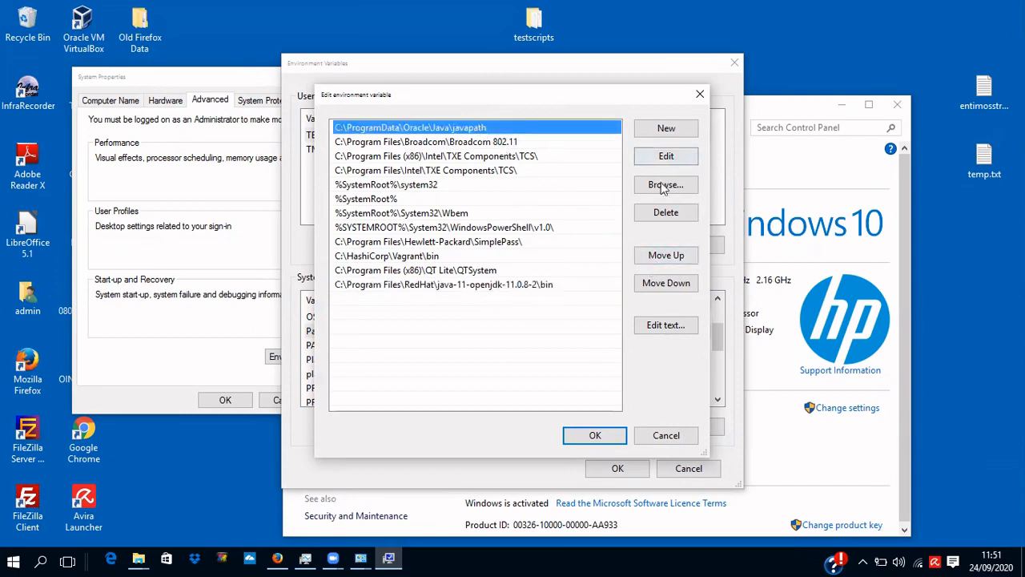
pyautogui.click(666, 212)
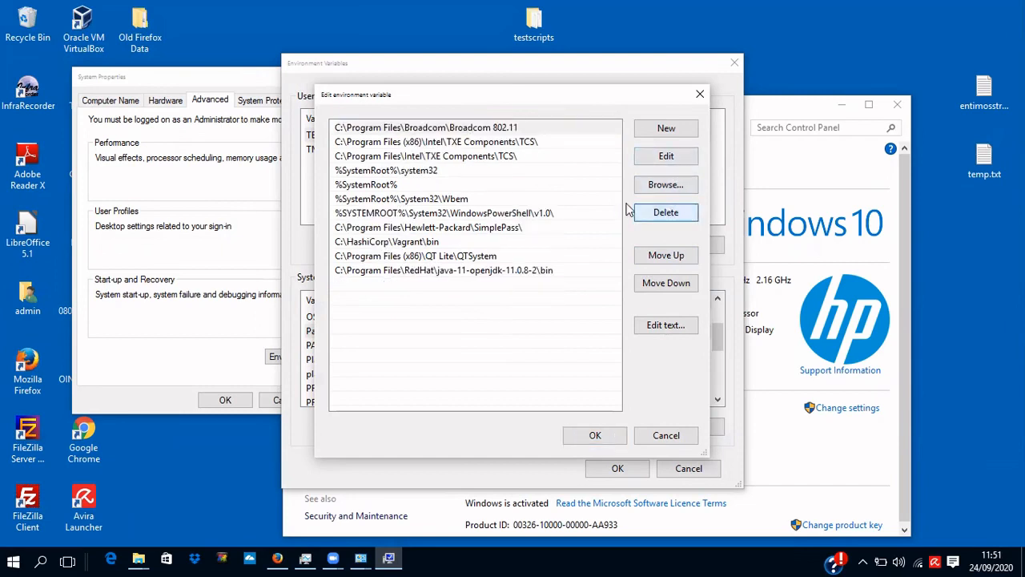
# Move C:\Program Files\RedHat\java-11-openjdk-11.0.8-2\bin to the top of Path and confirm.
pyautogui.click(513, 272)
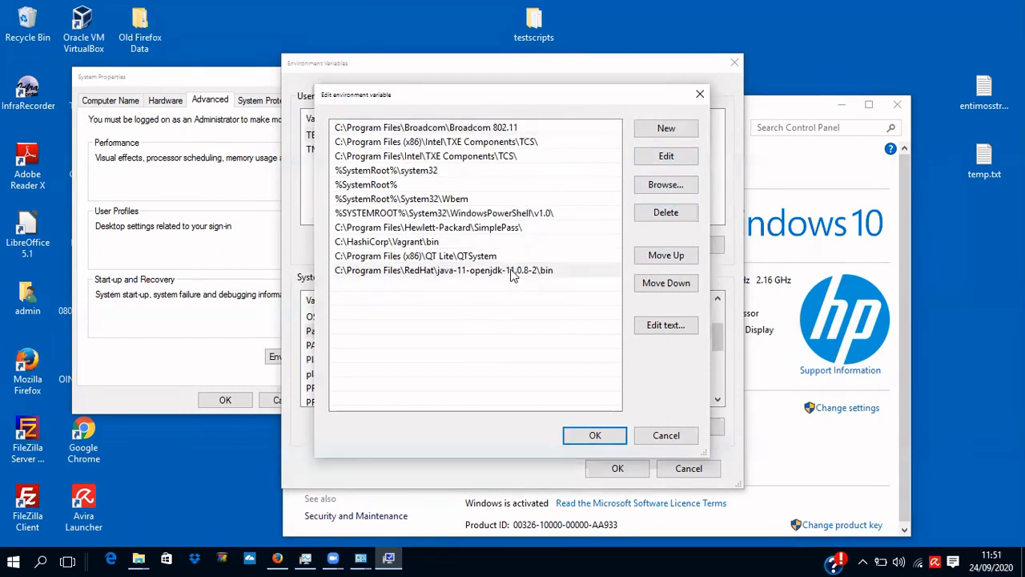
pyautogui.click(671, 257)
pyautogui.click(671, 257)
pyautogui.click(671, 257)
pyautogui.click(672, 257)
pyautogui.click(671, 257)
pyautogui.click(672, 257)
pyautogui.click(672, 257)
pyautogui.click(671, 257)
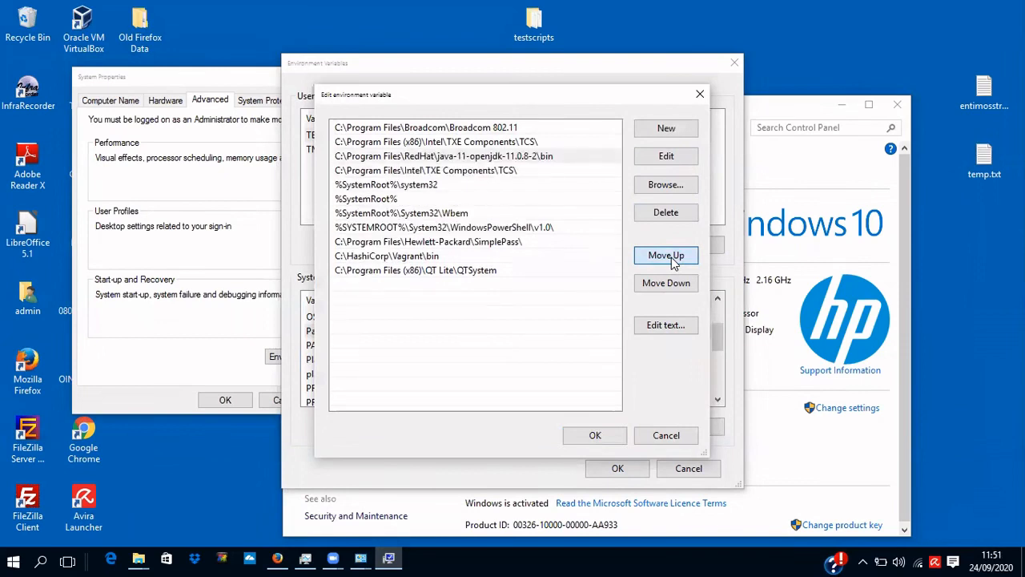
pyautogui.click(671, 257)
pyautogui.click(672, 257)
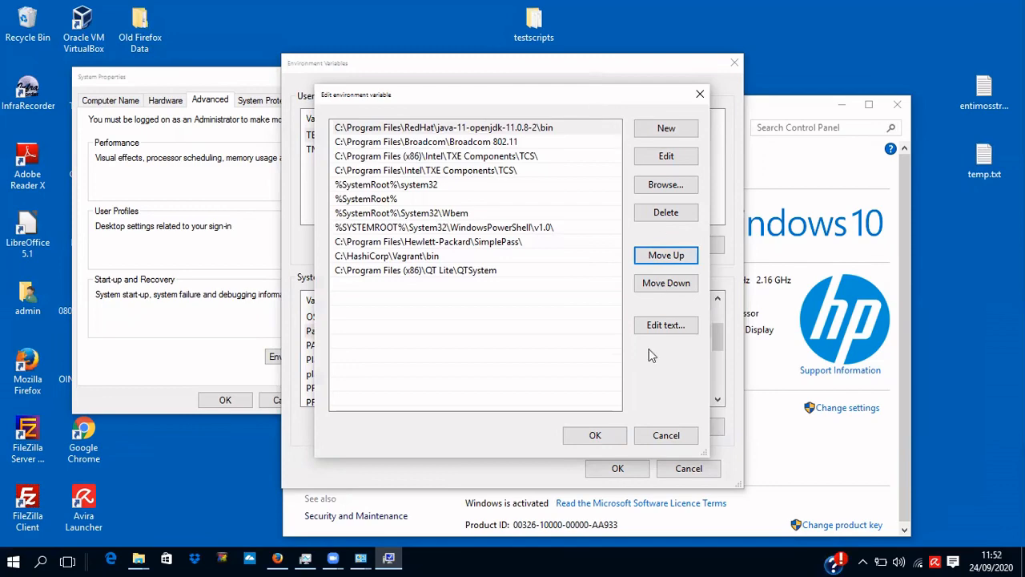
pyautogui.click(605, 437)
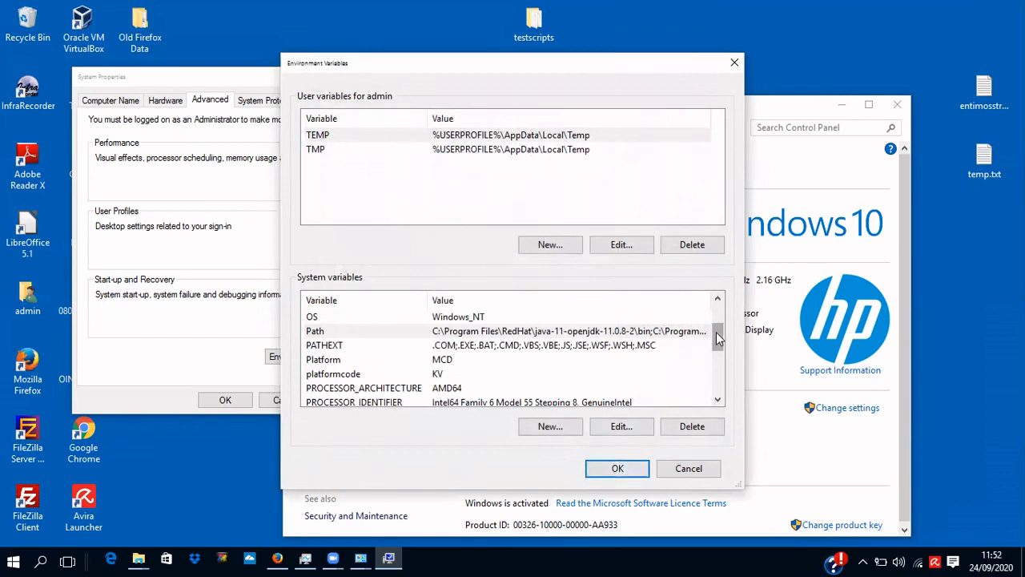
# Create a new system variable named JAVA_HOME, leaving its value field empty for now.
pyautogui.moveTo(716, 331); pyautogui.dragTo(717, 314)
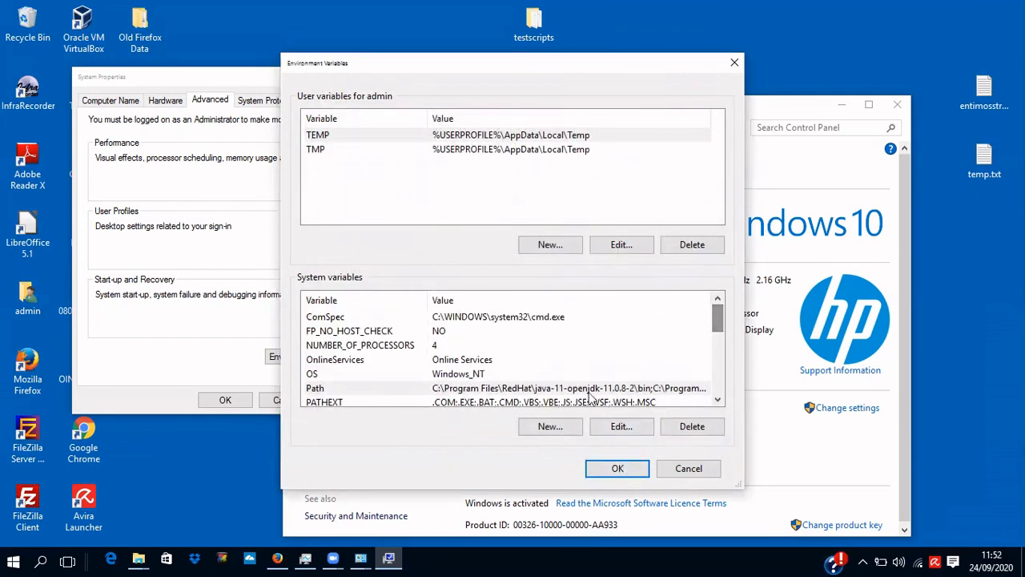
pyautogui.click(550, 425)
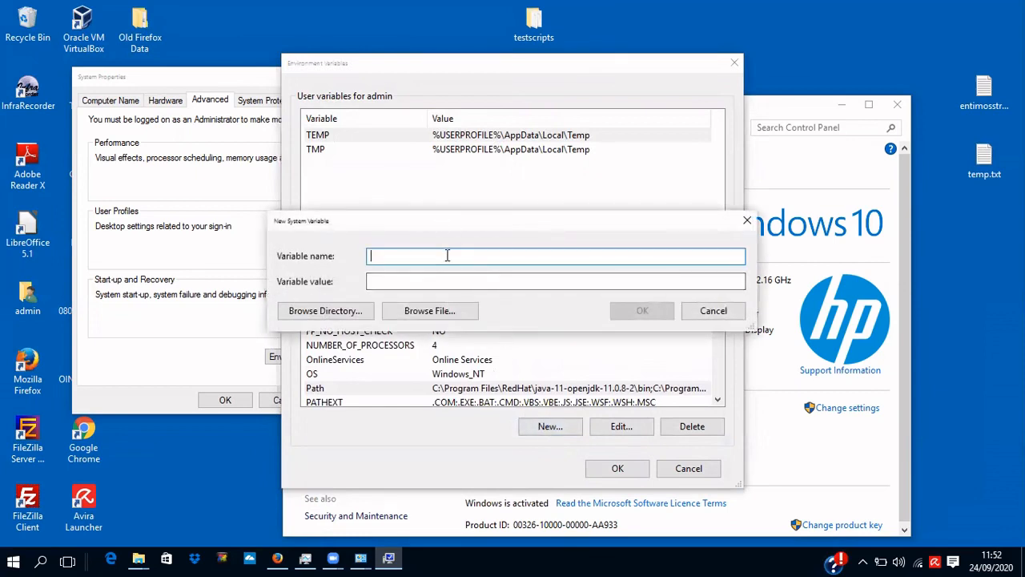
pyautogui.write('JAVA_HOME')
pyautogui.click(459, 281)
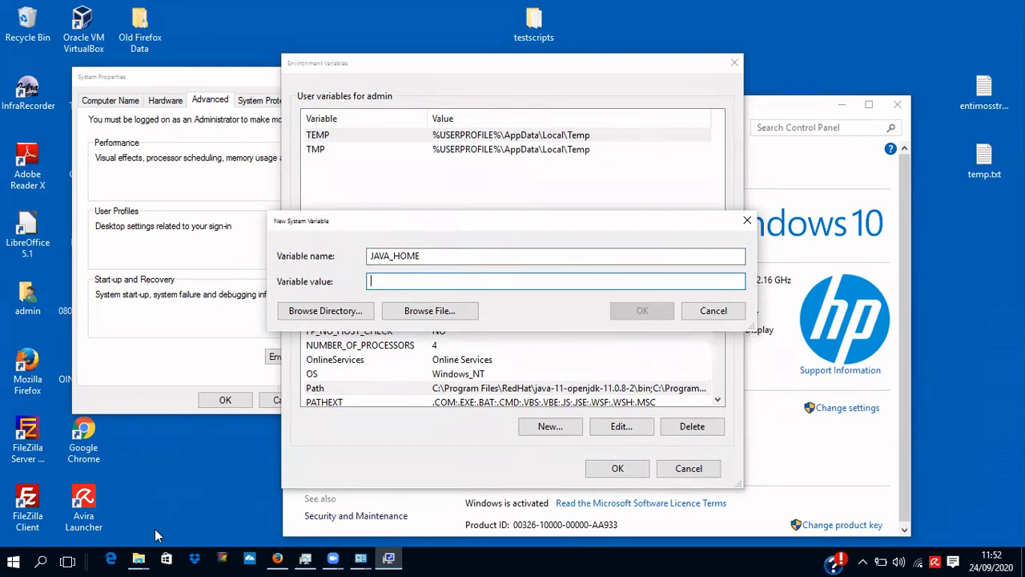
pyautogui.moveTo(139, 558)
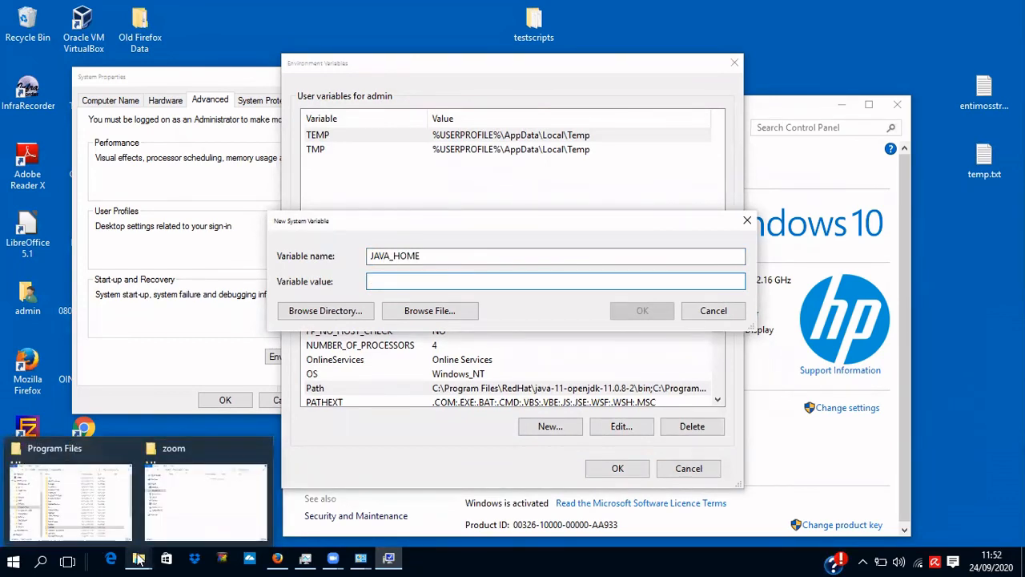
# Browse to C:\Program Files\RedHat\java-11-openjdk-11.0.8-2 in File Explorer and copy its path.
pyautogui.click(81, 453)
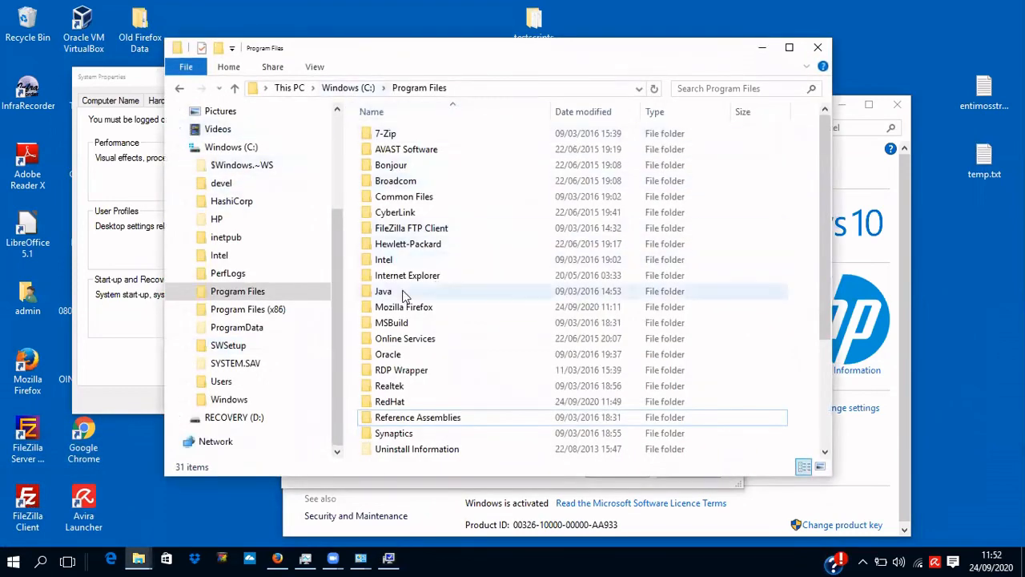
pyautogui.doubleClick(384, 293)
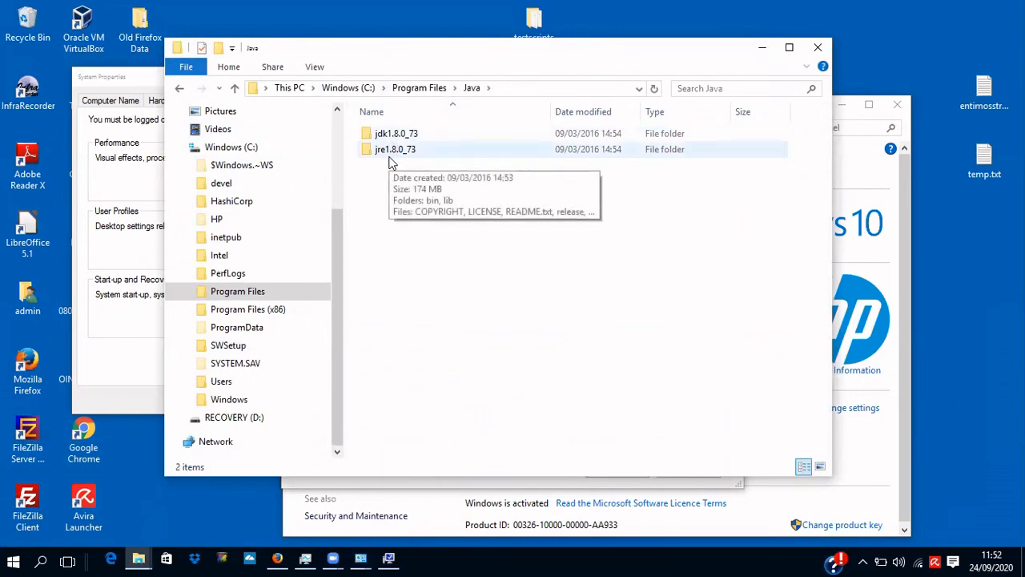
pyautogui.click(254, 293)
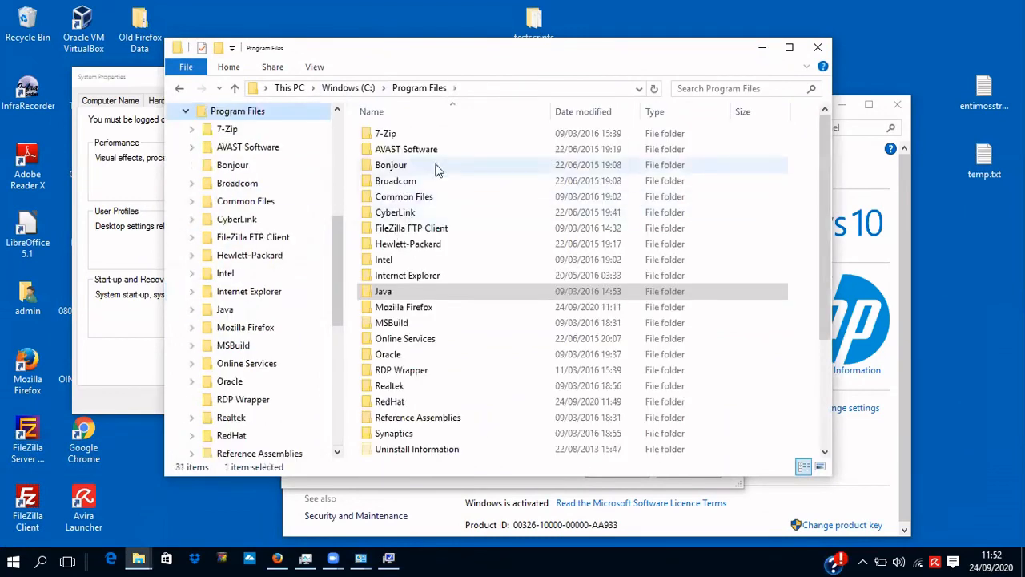
pyautogui.doubleClick(392, 400)
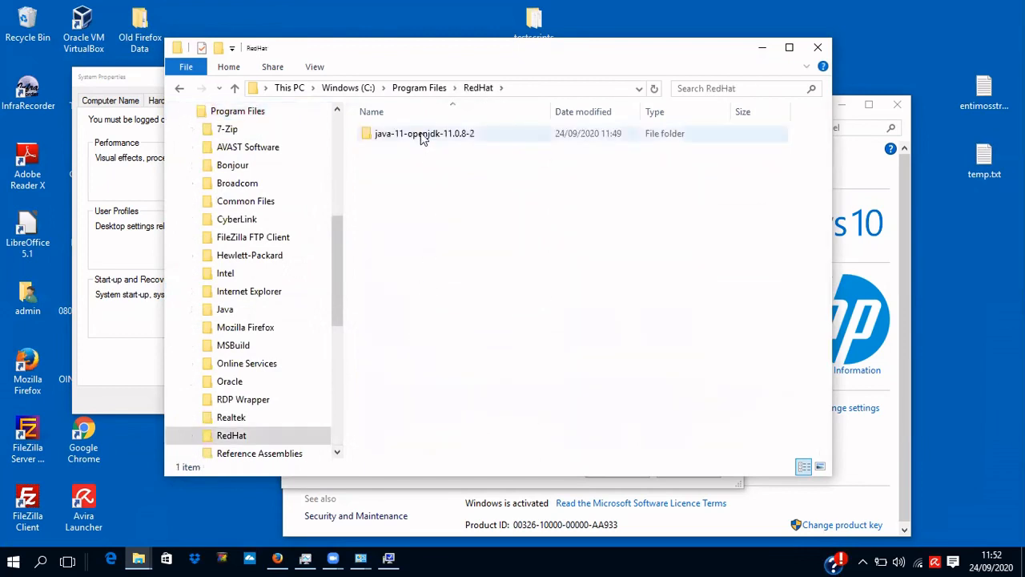
pyautogui.doubleClick(423, 136)
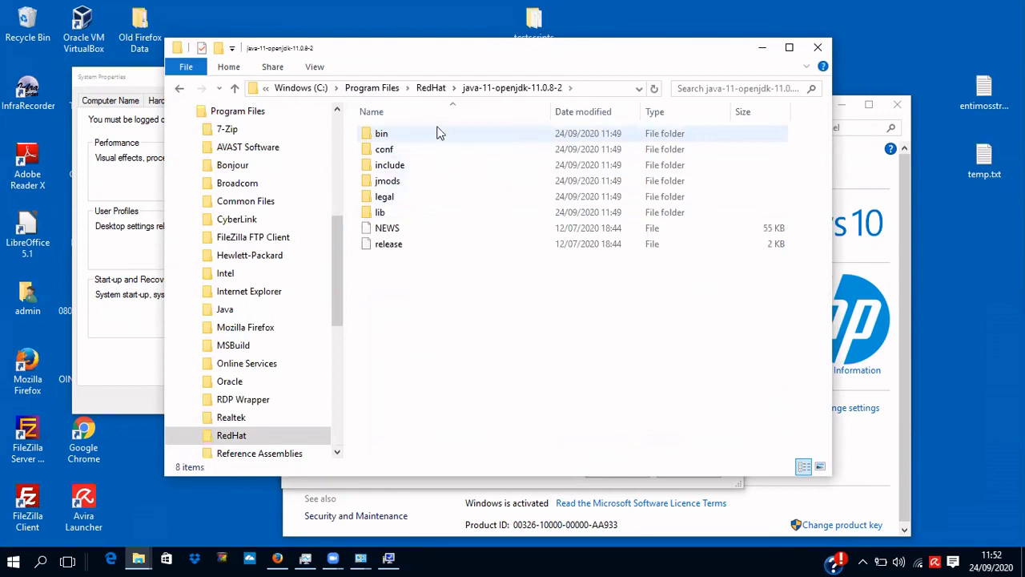
pyautogui.click(591, 89)
pyautogui.hotkey('ctrl', 'c')
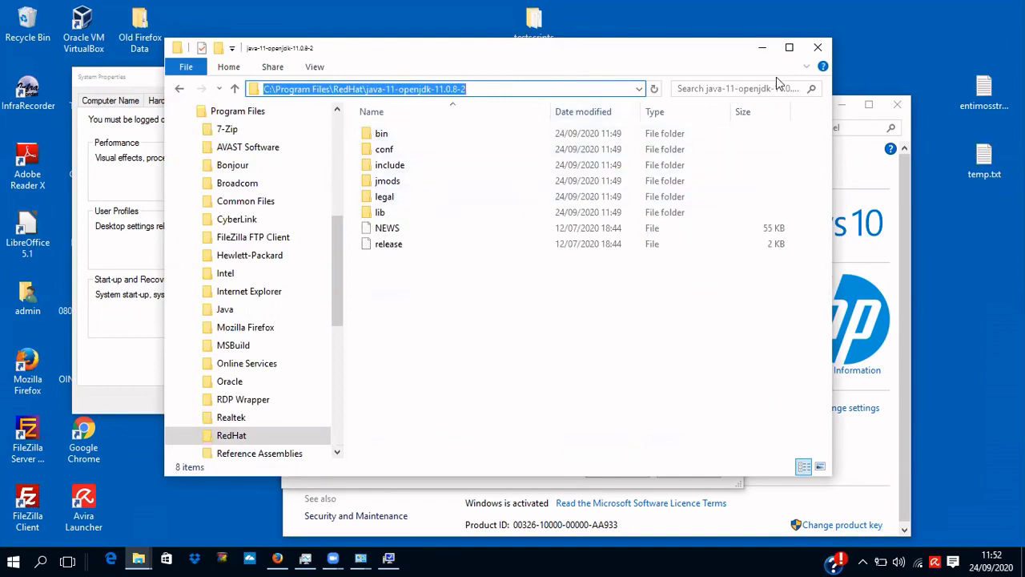
pyautogui.moveTo(776, 77); pyautogui.dragTo(861, 323)
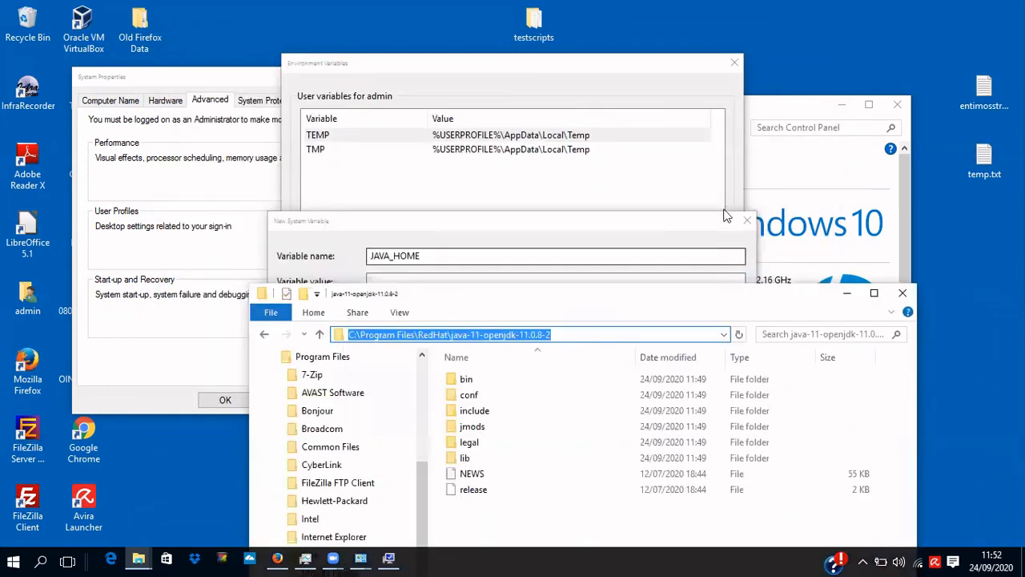
# Paste C:\Program Files\RedHat\java-11-openjdk-11.0.8-2 as the JAVA_HOME value and confirm the variable.
pyautogui.click(606, 232)
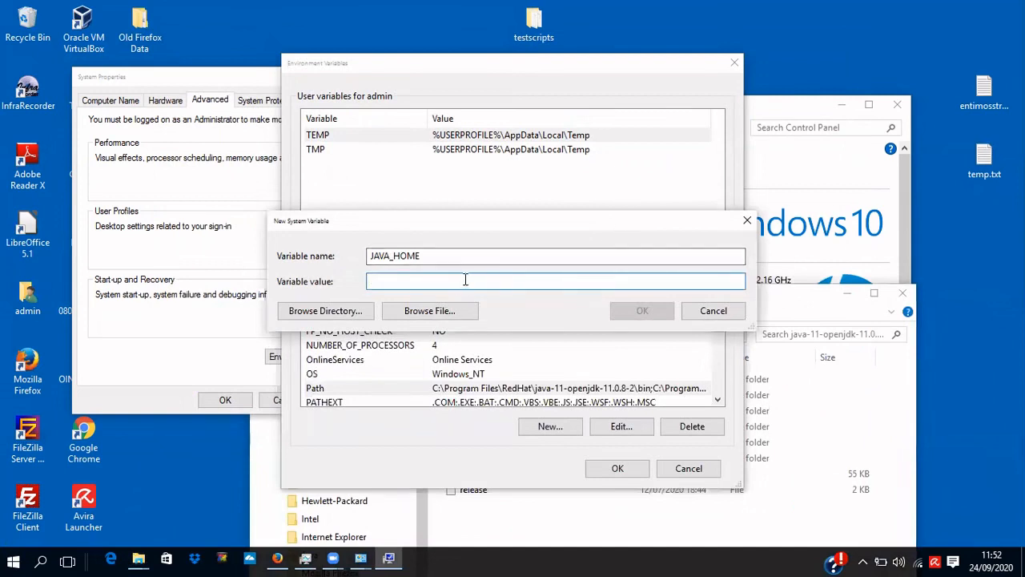
pyautogui.hotkey('ctrl', 'v')
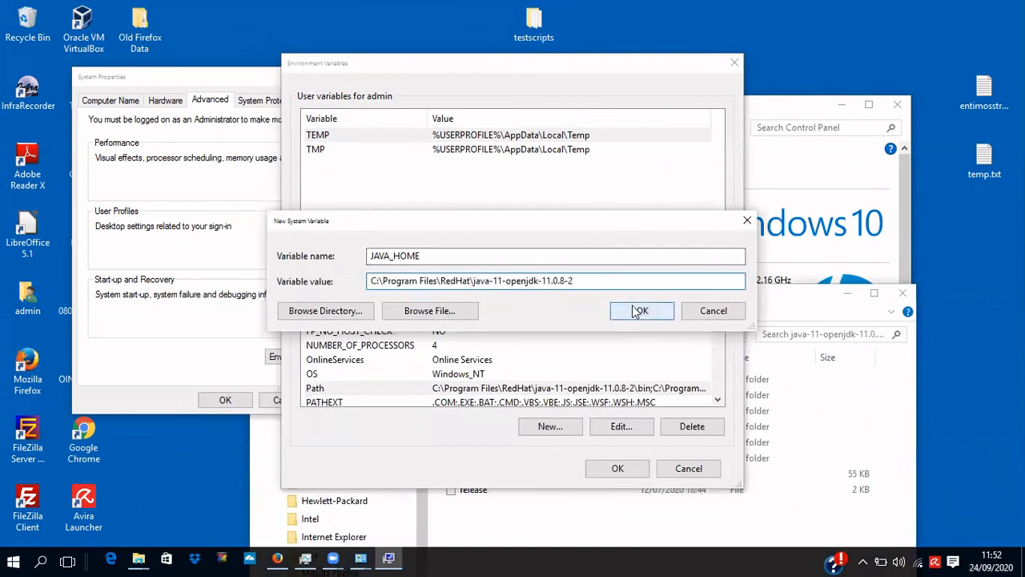
pyautogui.click(632, 312)
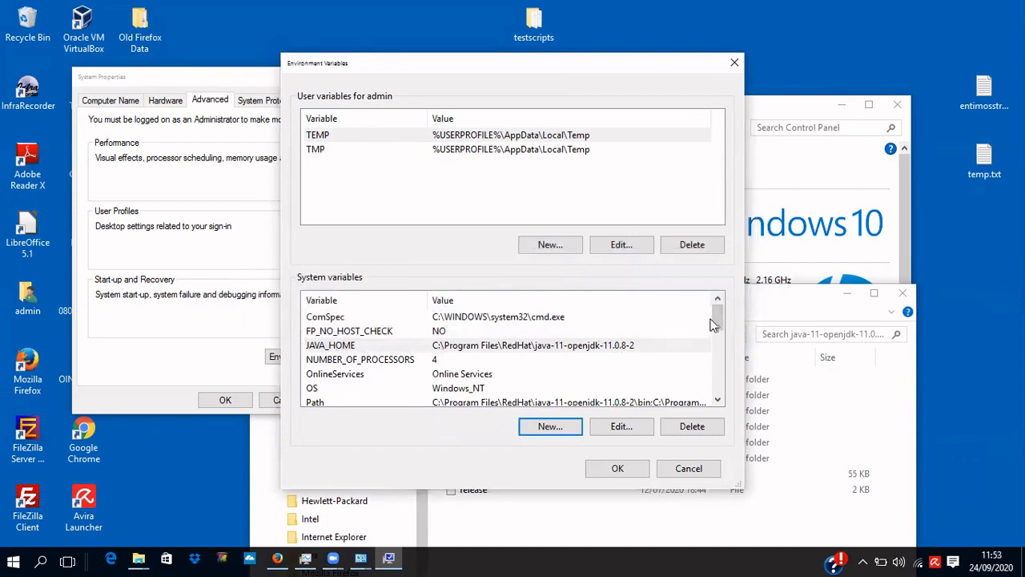
pyautogui.moveTo(714, 324); pyautogui.dragTo(715, 331)
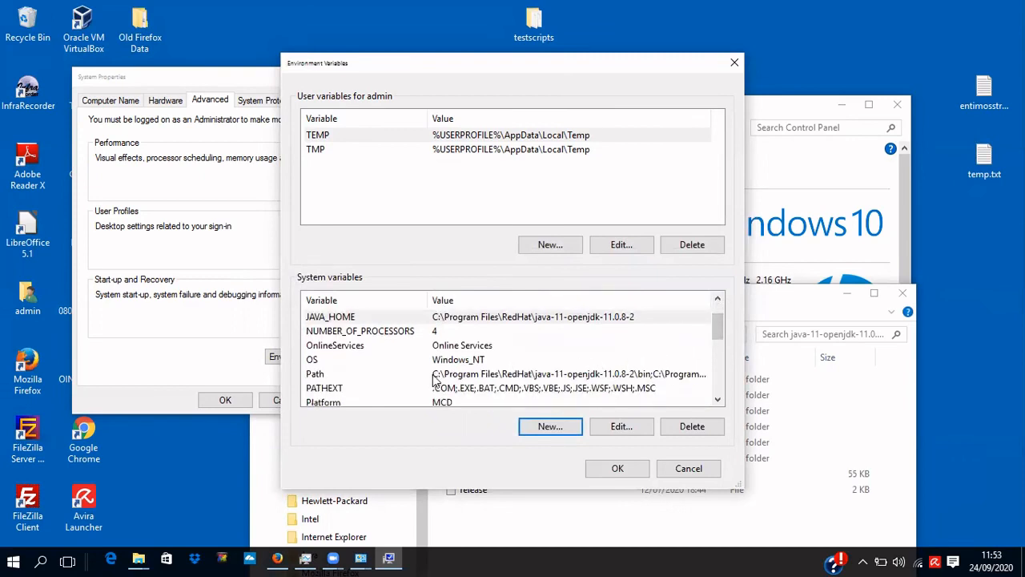
# Check that Path lists the RedHat JDK bin folder, then confirm Environment Variables and System Properties.
pyautogui.doubleClick(663, 380)
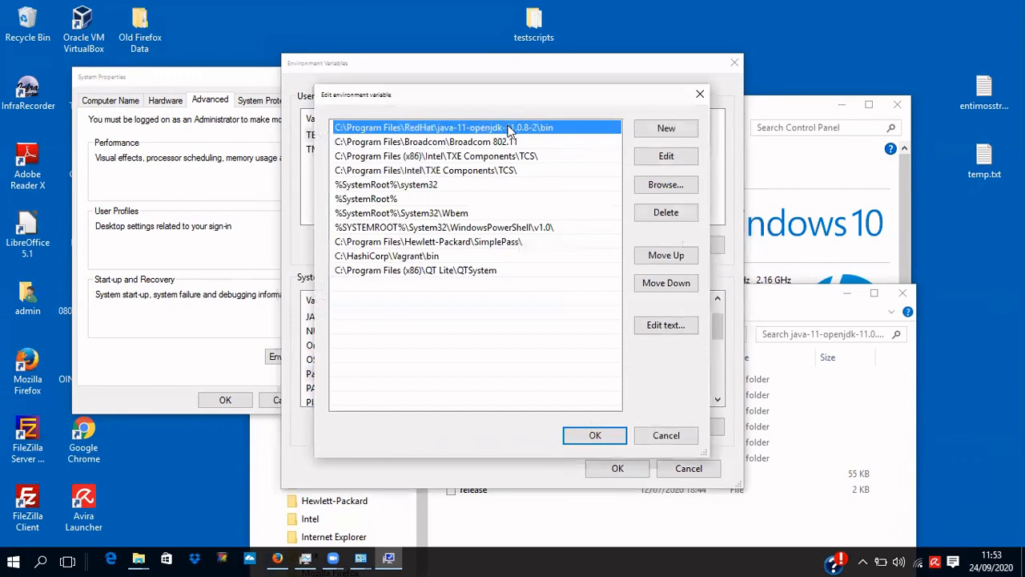
pyautogui.click(617, 437)
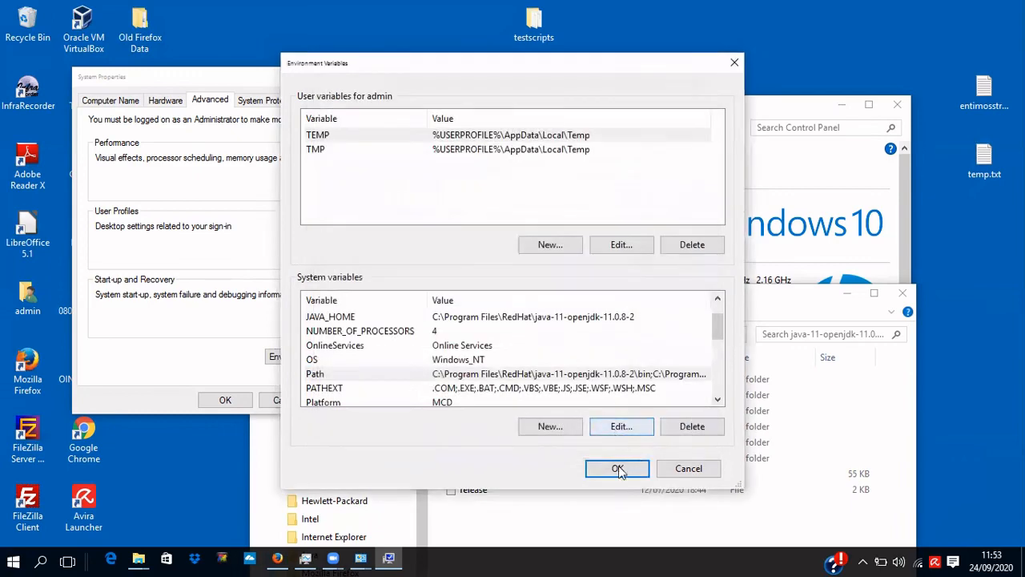
pyautogui.click(617, 468)
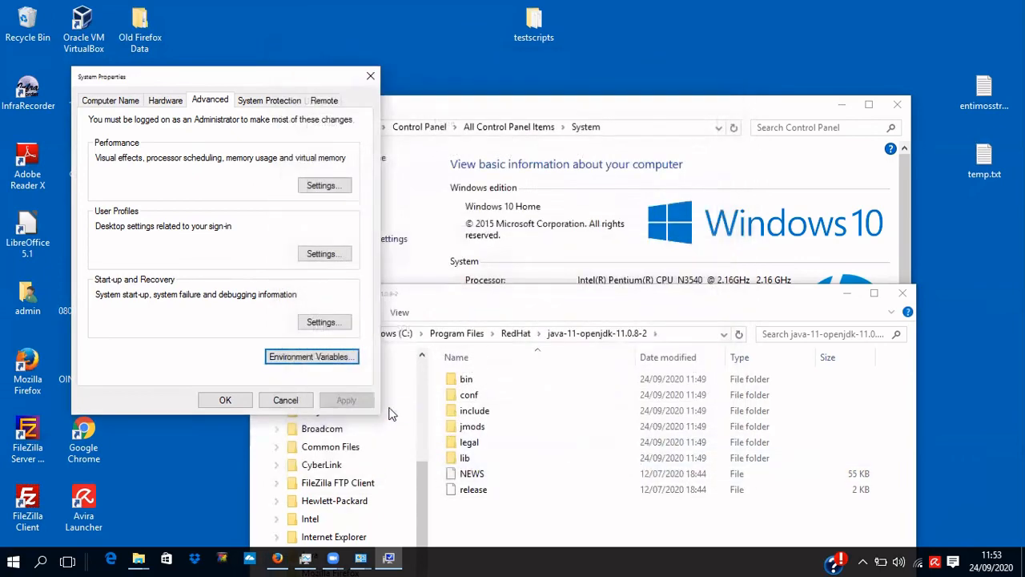
pyautogui.click(225, 401)
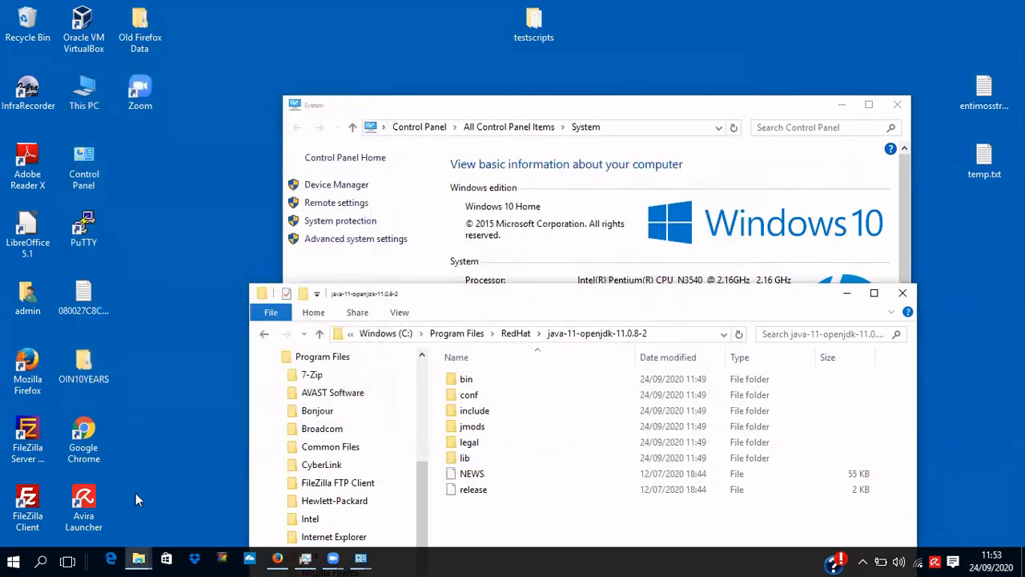
# Search Windows for CMD and launch Command Prompt.
pyautogui.click(40, 560)
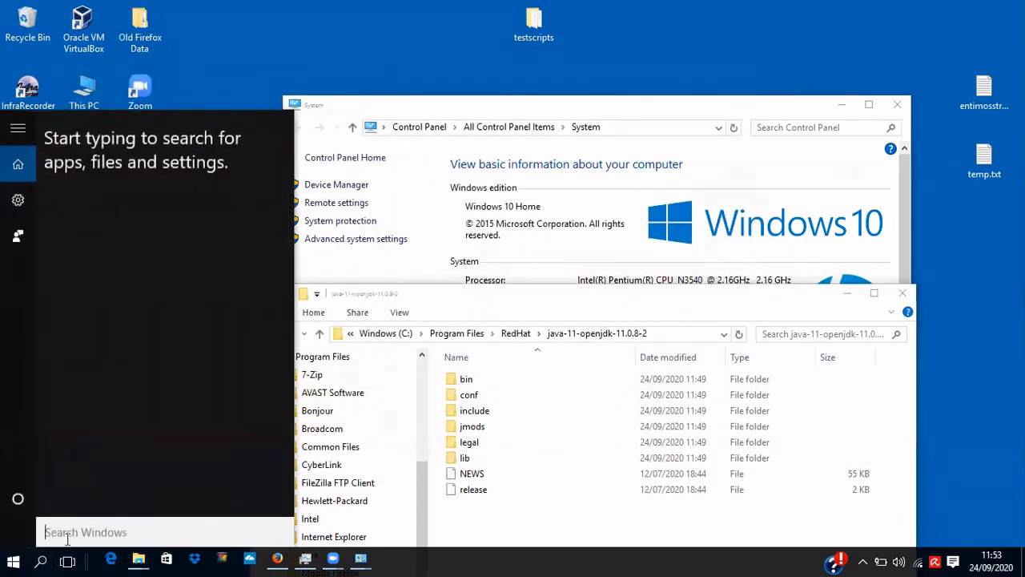
pyautogui.write('CMD')
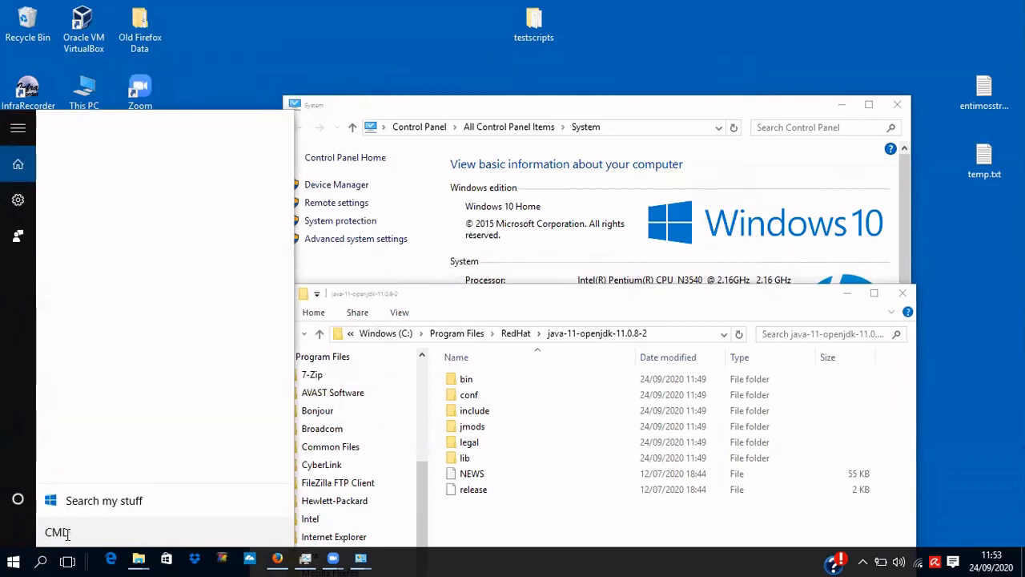
pyautogui.press('Return')
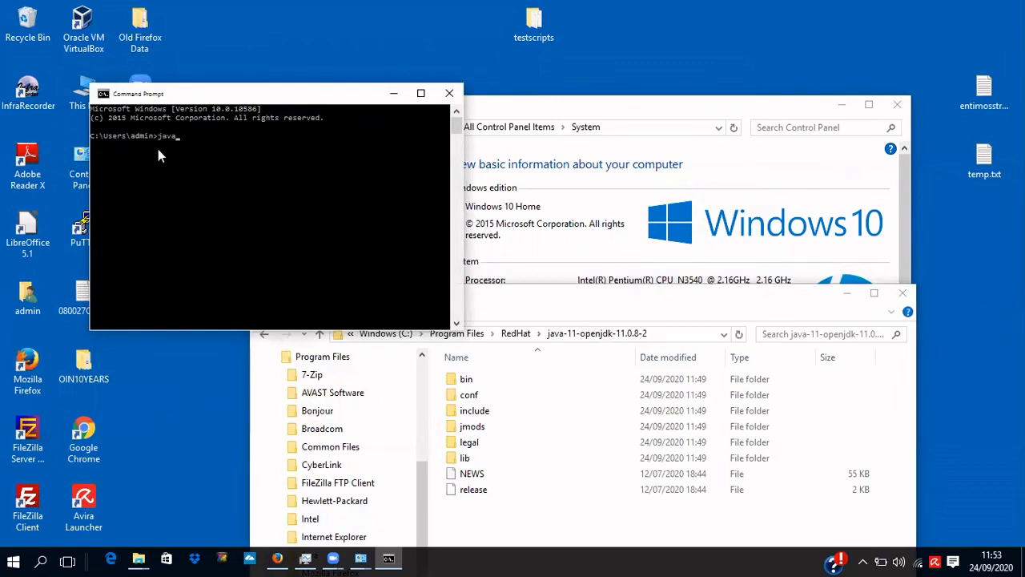
# Run java -version and javac -version, confirming both report 11.0.8.
pyautogui.write('java -version')
pyautogui.press('Return')
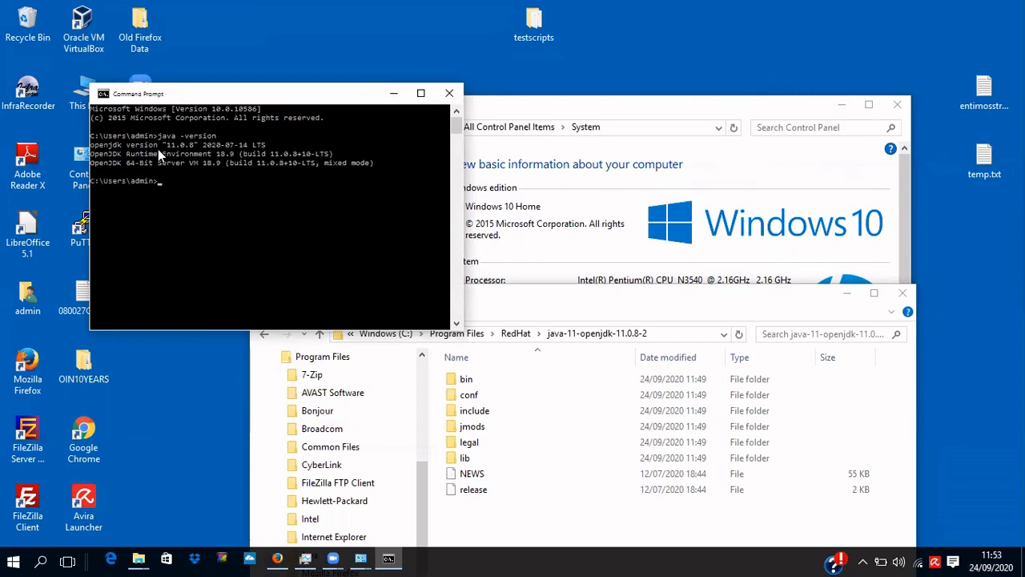
pyautogui.write('javac -version')
pyautogui.press('BackSpace')
pyautogui.press('BackSpace')
pyautogui.press('BackSpace')
pyautogui.press('BackSpace')
pyautogui.write('rsio')
pyautogui.press('Return')
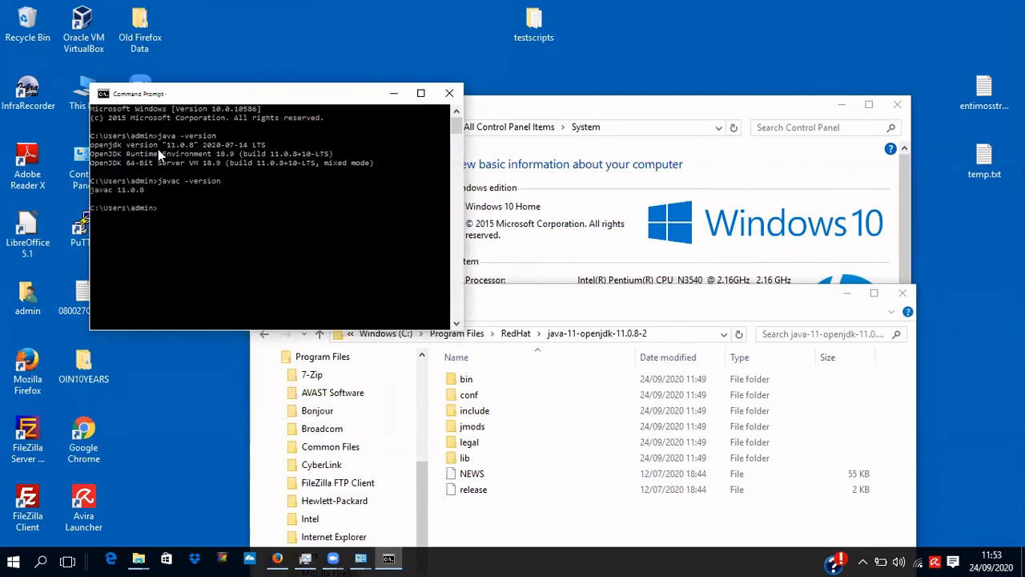
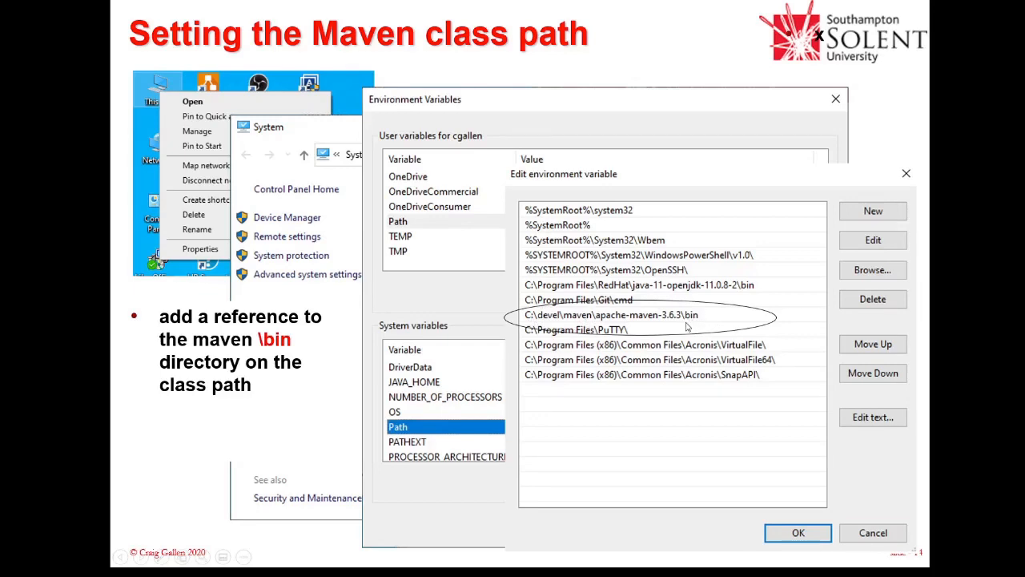
# Step through the MAVEN_HOME and M2_HOME slide and the Test Maven slide of the presentation.
pyautogui.click(686, 321)
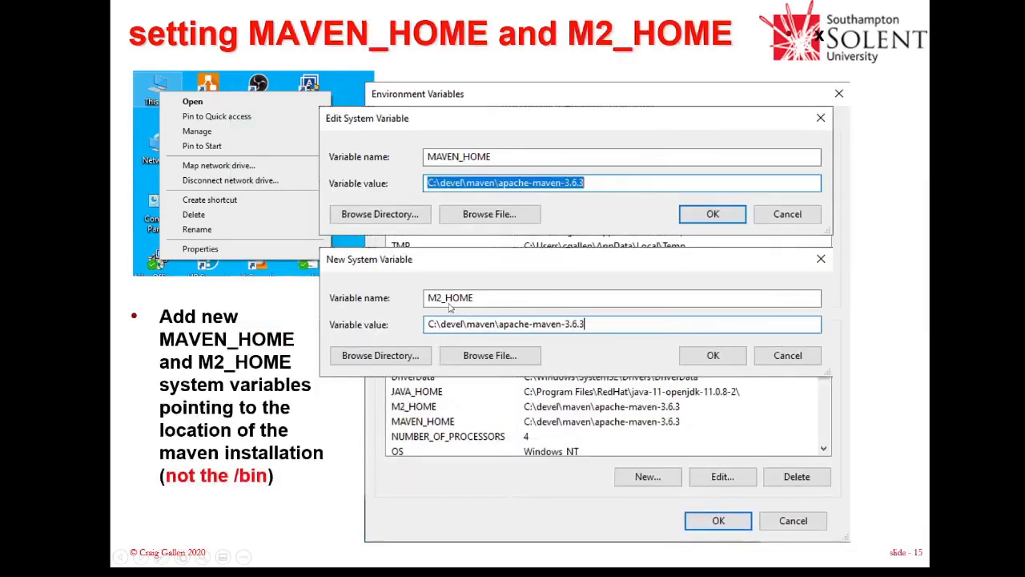
pyautogui.click(594, 335)
pyautogui.press('Left')
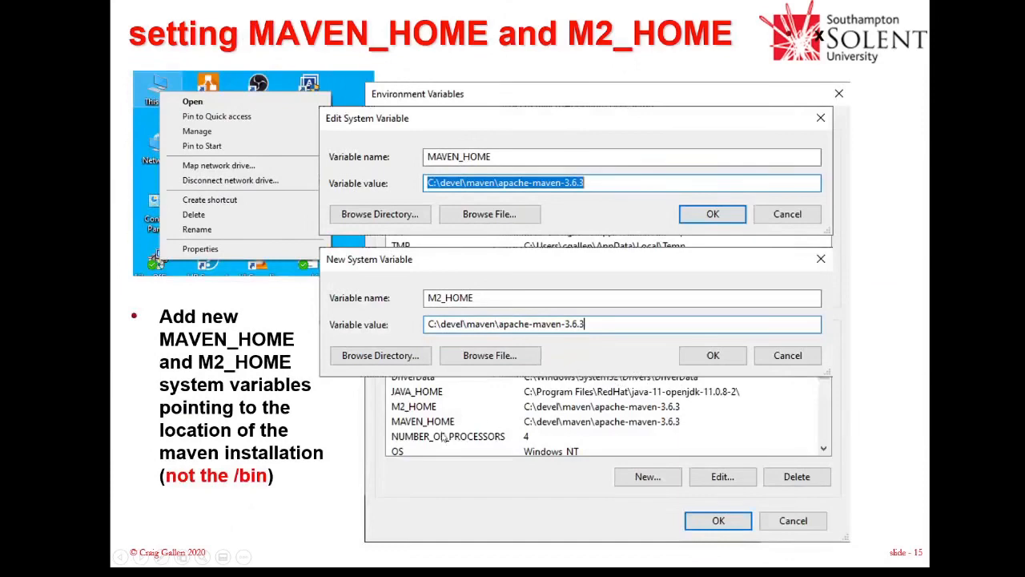
pyautogui.click(590, 426)
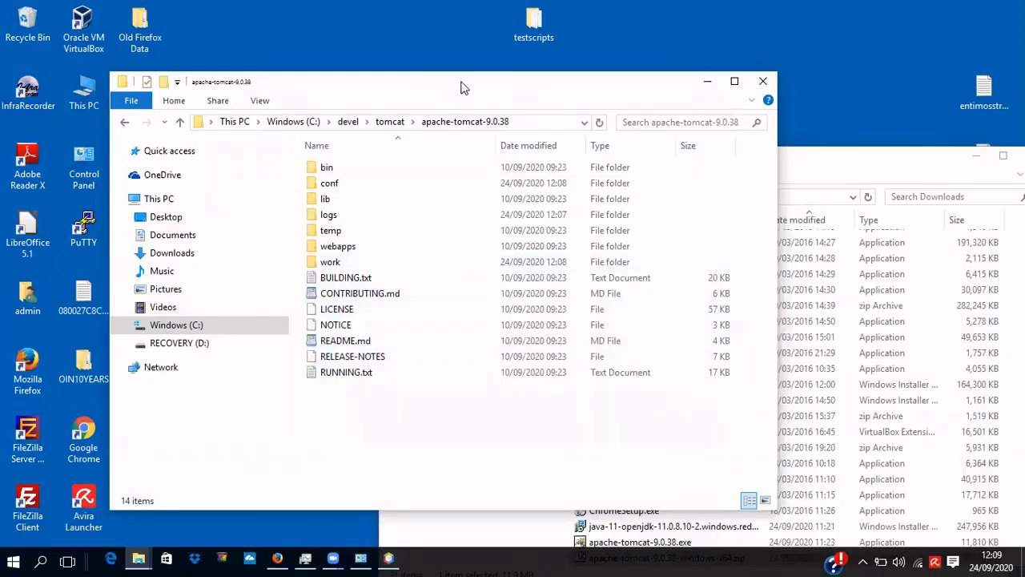
# Bring Firefox forward and switch to the Maven download page tab.
pyautogui.moveTo(455, 83); pyautogui.dragTo(471, 80)
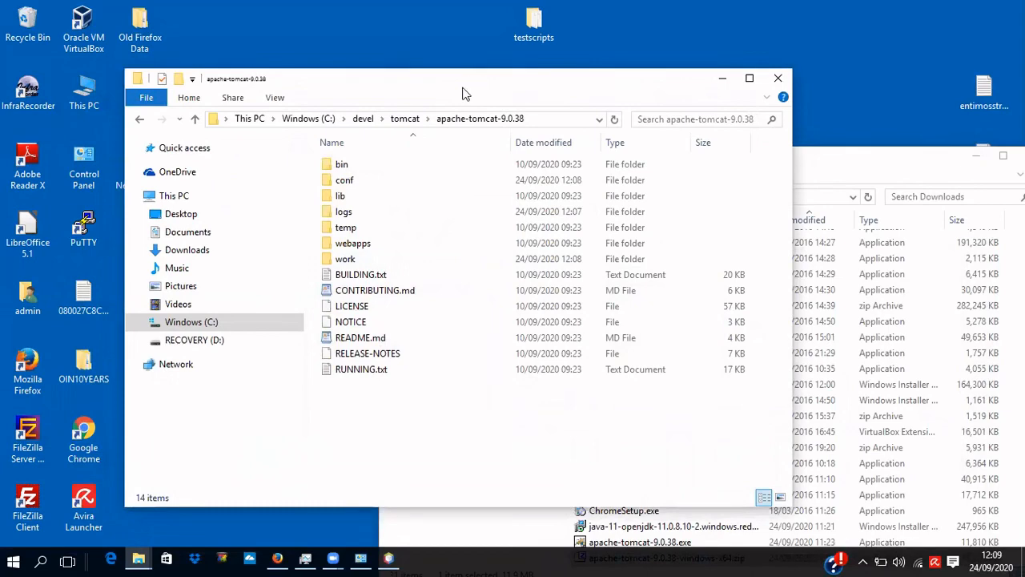
pyautogui.click(277, 558)
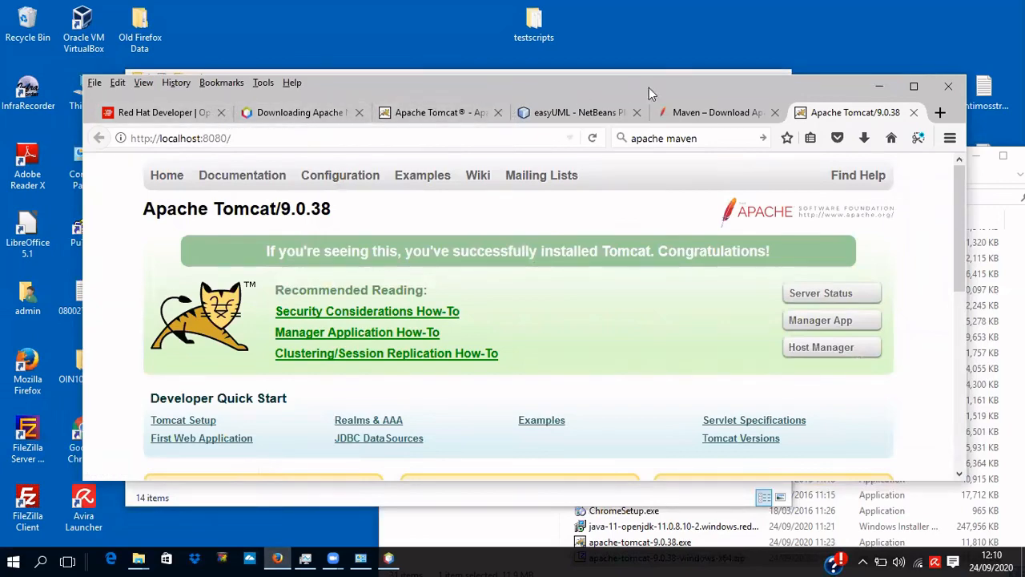
pyautogui.click(691, 110)
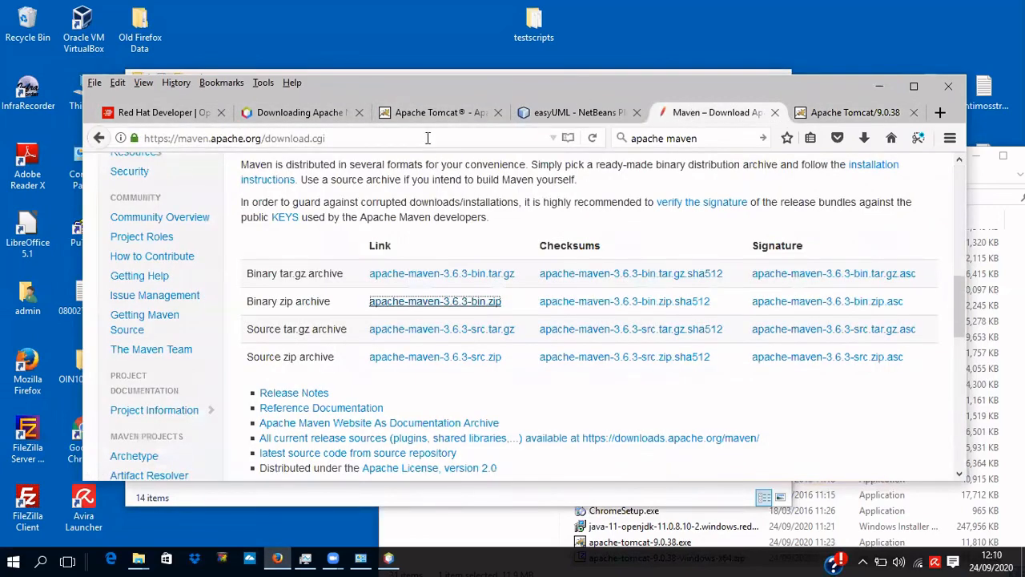
# Download apache-maven-3.6.3-bin.zip and check it in the Downloads list.
pyautogui.scroll(2, 471, 190)
pyautogui.scroll(5, 471, 190)
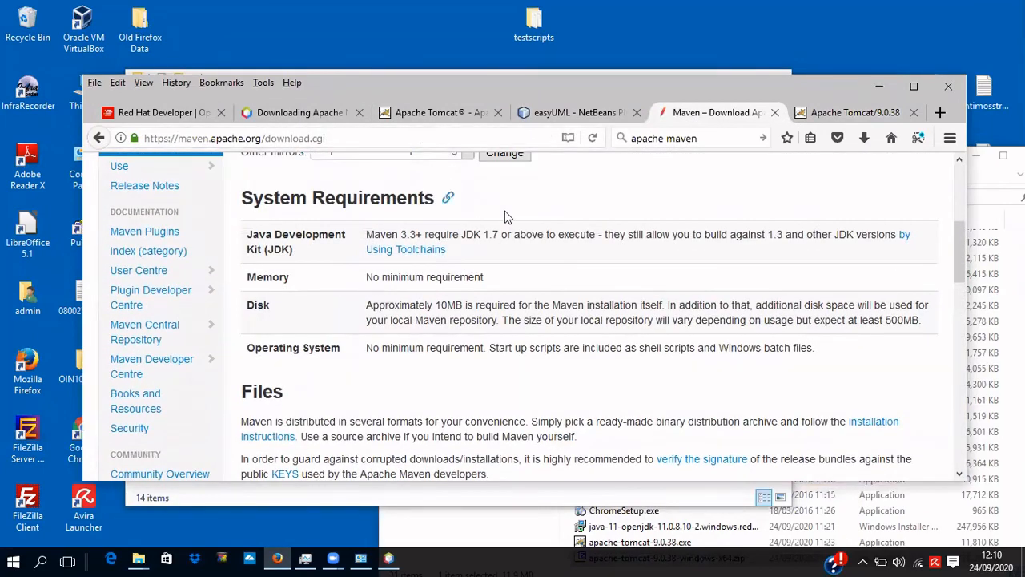
pyautogui.scroll(5, 513, 216)
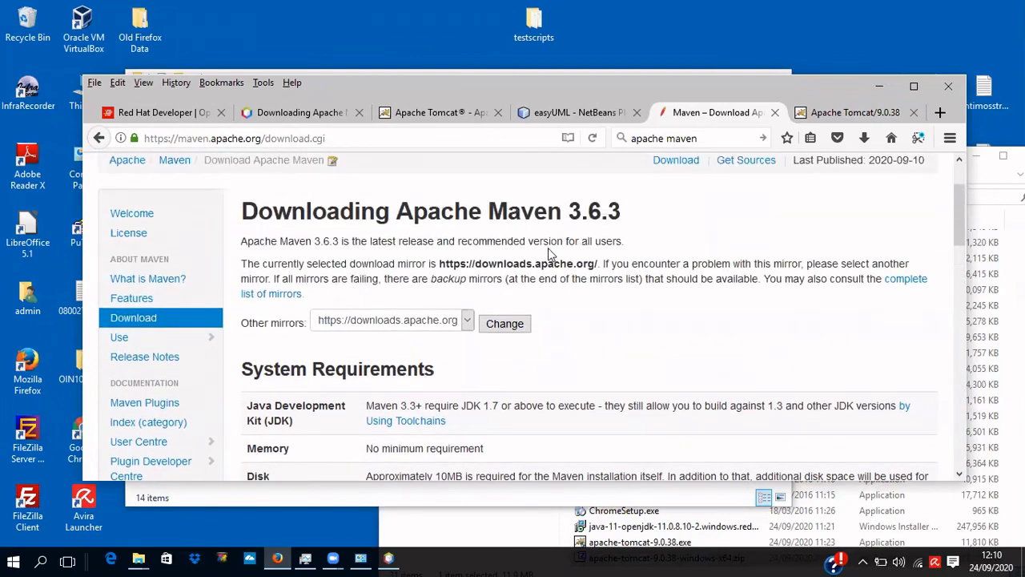
pyautogui.scroll(-12, 517, 340)
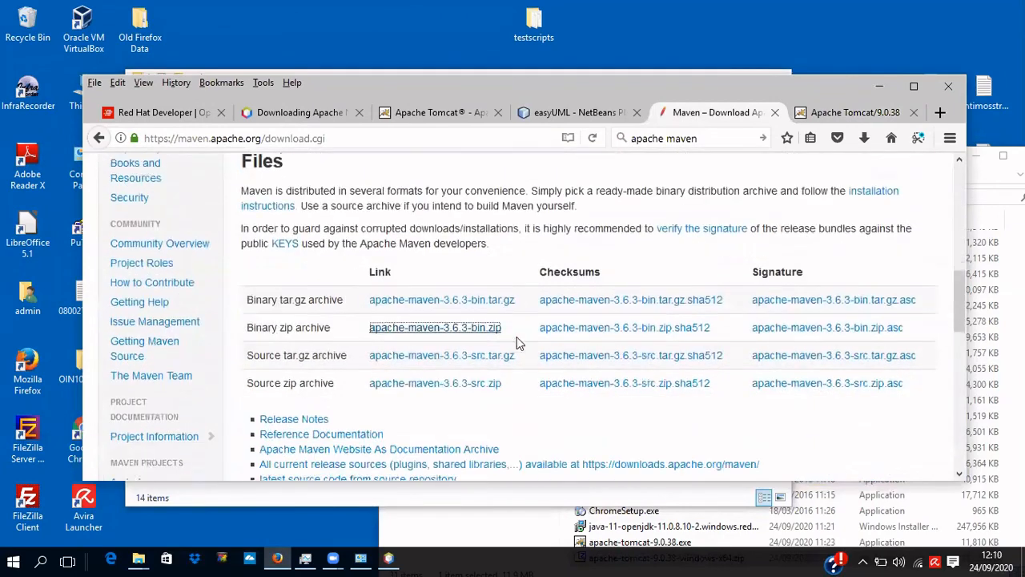
pyautogui.click(435, 308)
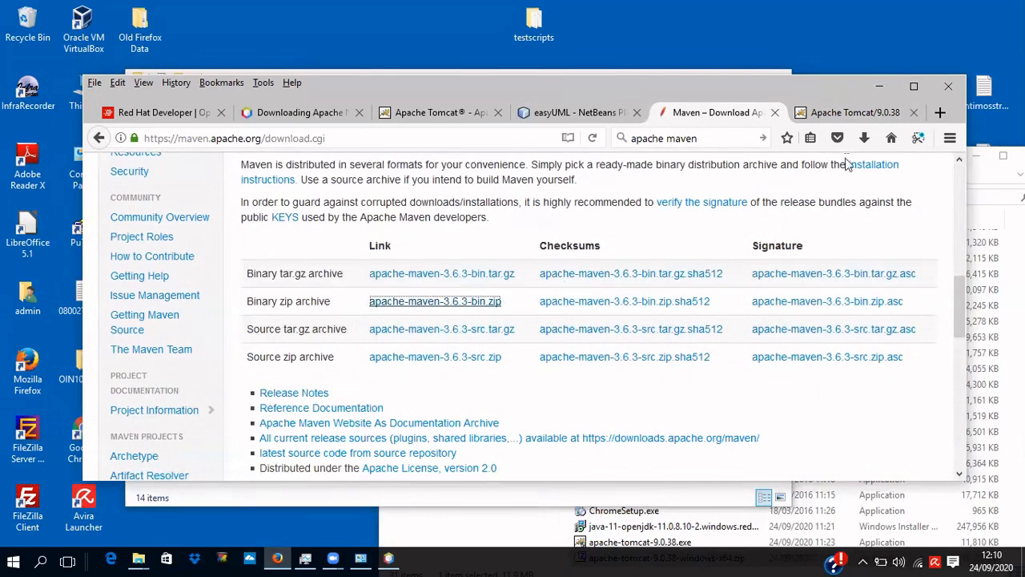
pyautogui.click(864, 139)
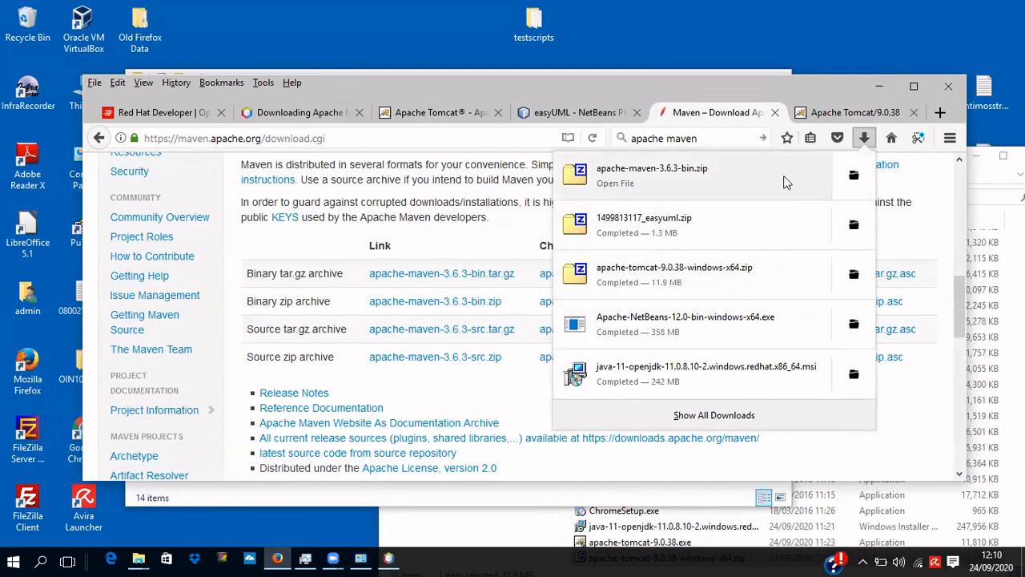
# Open the downloads folder, sort newest first, and copy apache-maven-3.6.3-bin.zip.
pyautogui.click(854, 176)
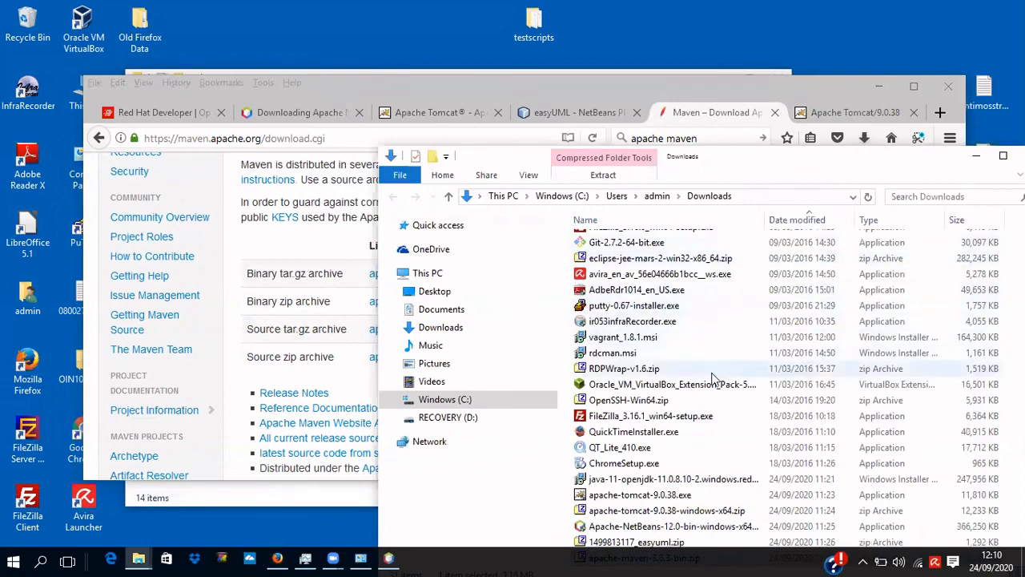
pyautogui.scroll(3, 714, 372)
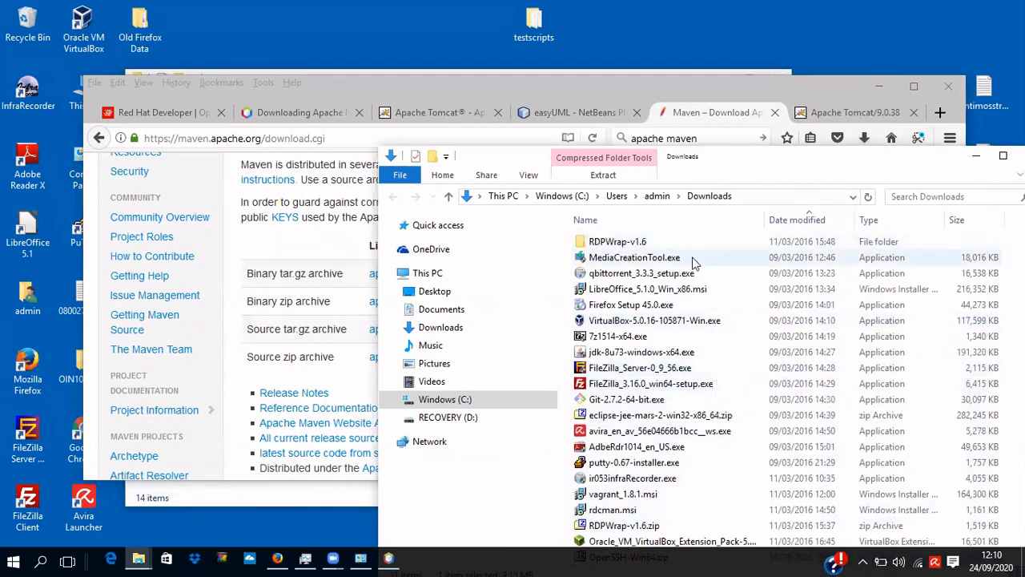
pyautogui.click(797, 220)
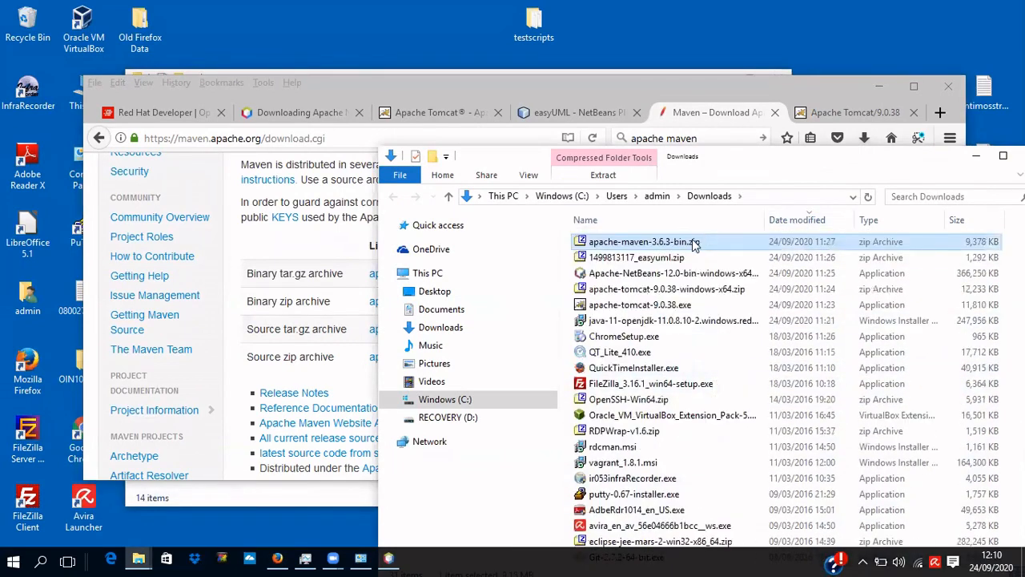
pyautogui.rightClick(694, 244)
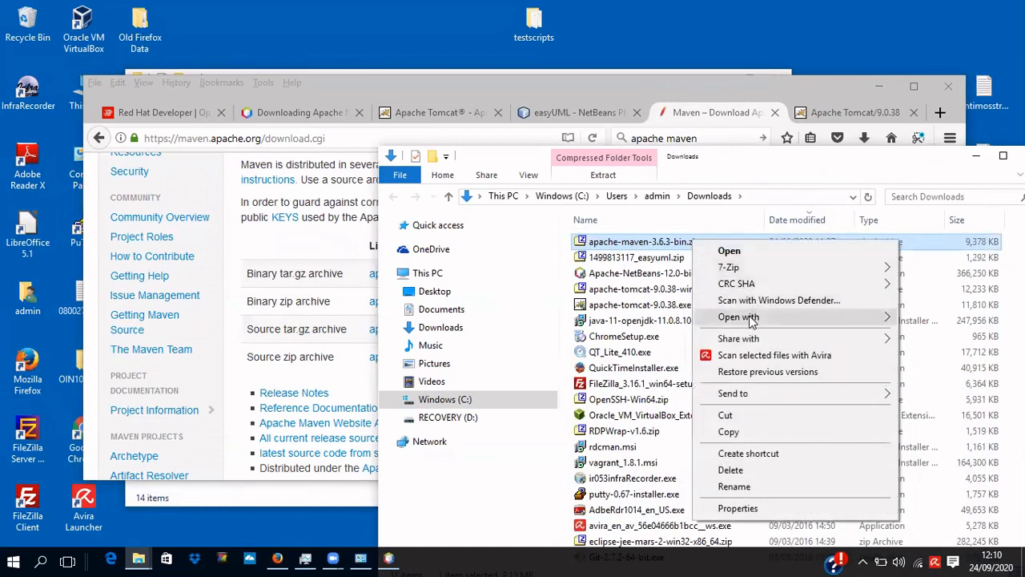
pyautogui.click(751, 431)
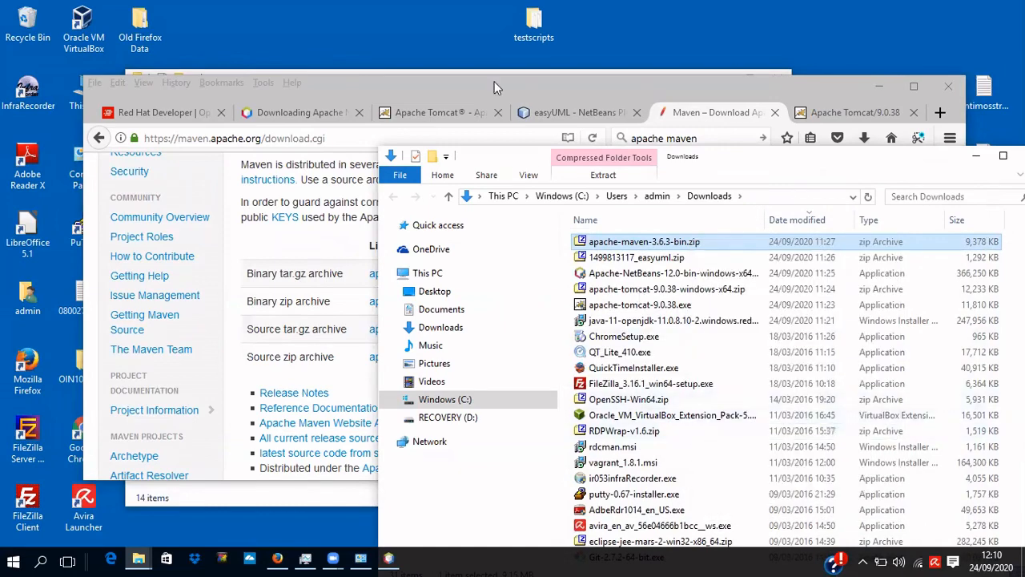
# Create a new folder named maven inside C:\devel.
pyautogui.moveTo(484, 83); pyautogui.dragTo(528, 166)
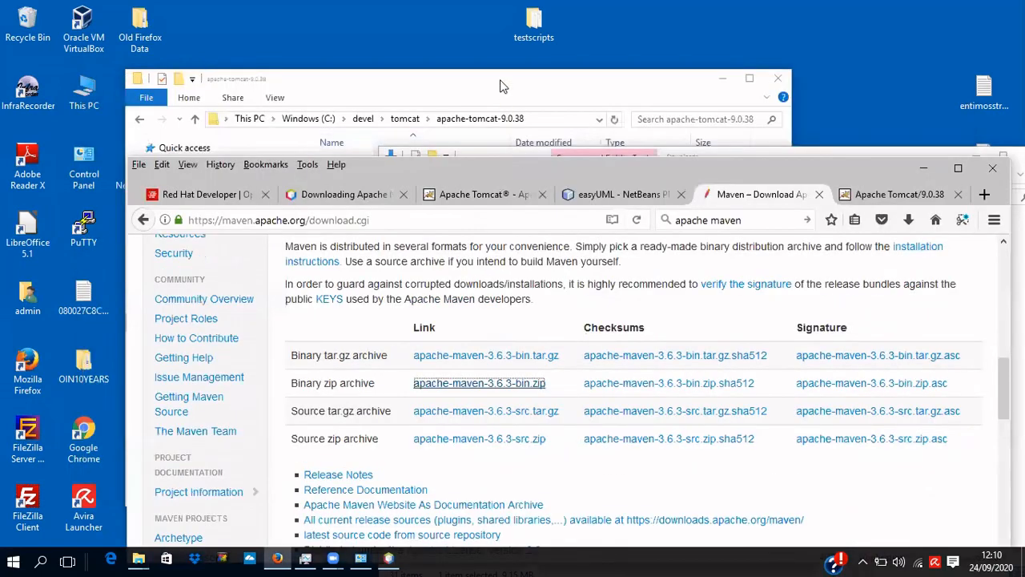
pyautogui.click(500, 85)
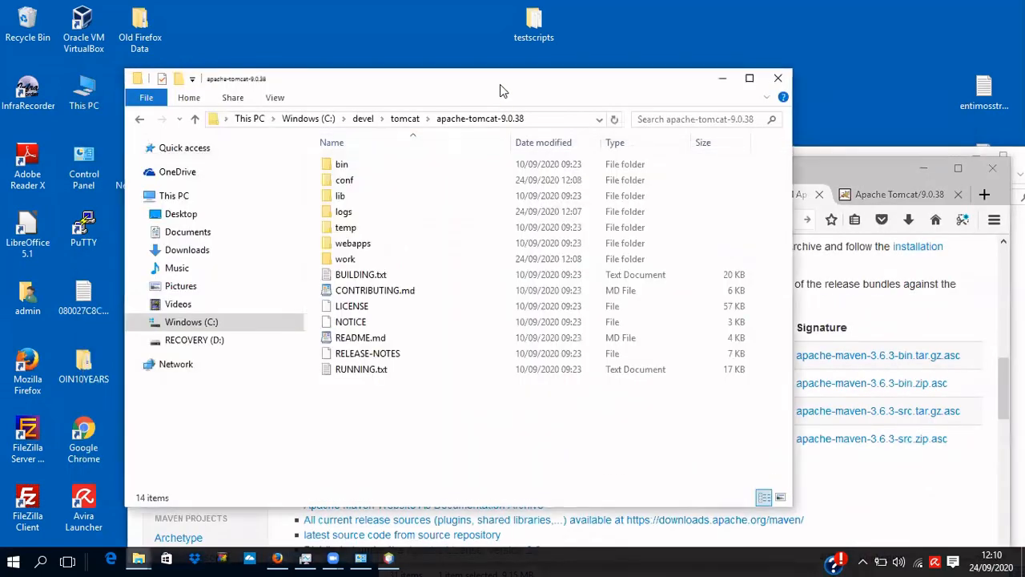
pyautogui.click(363, 119)
pyautogui.rightClick(359, 258)
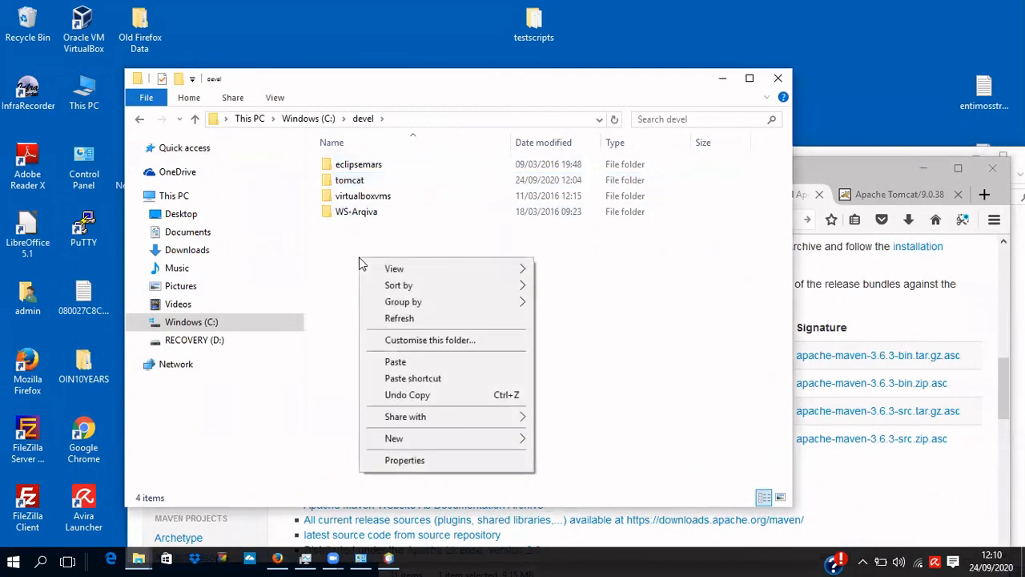
pyautogui.moveTo(458, 438)
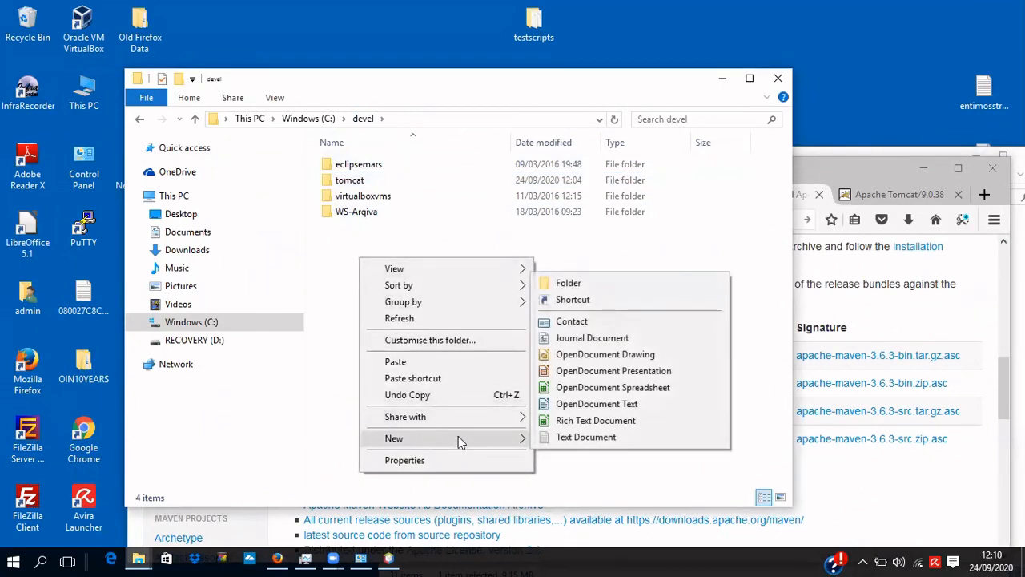
pyautogui.click(568, 284)
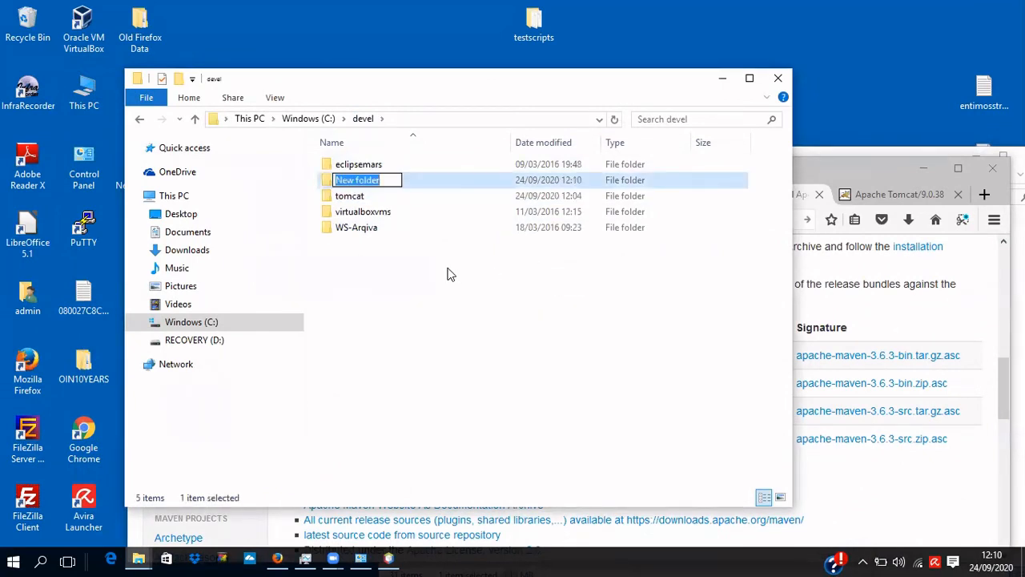
pyautogui.write('maven')
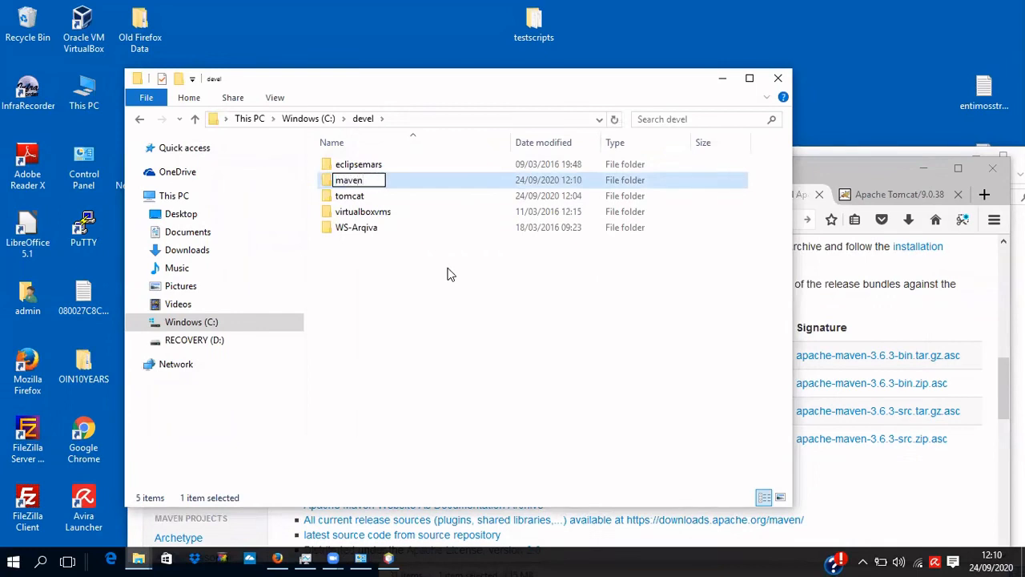
# Open the empty maven folder and paste the Maven zip into it.
pyautogui.click(448, 276)
pyautogui.doubleClick(362, 181)
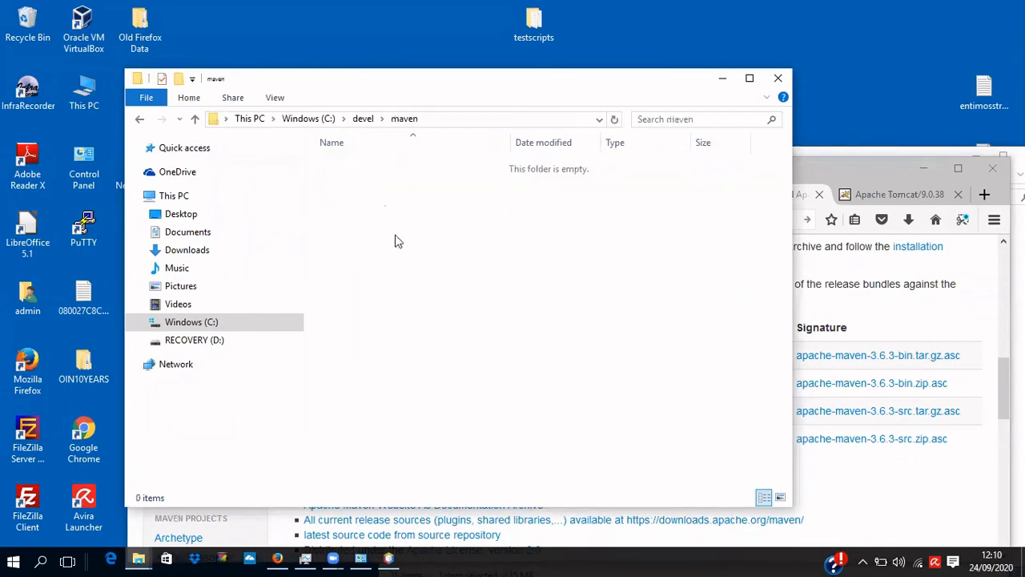
pyautogui.rightClick(413, 259)
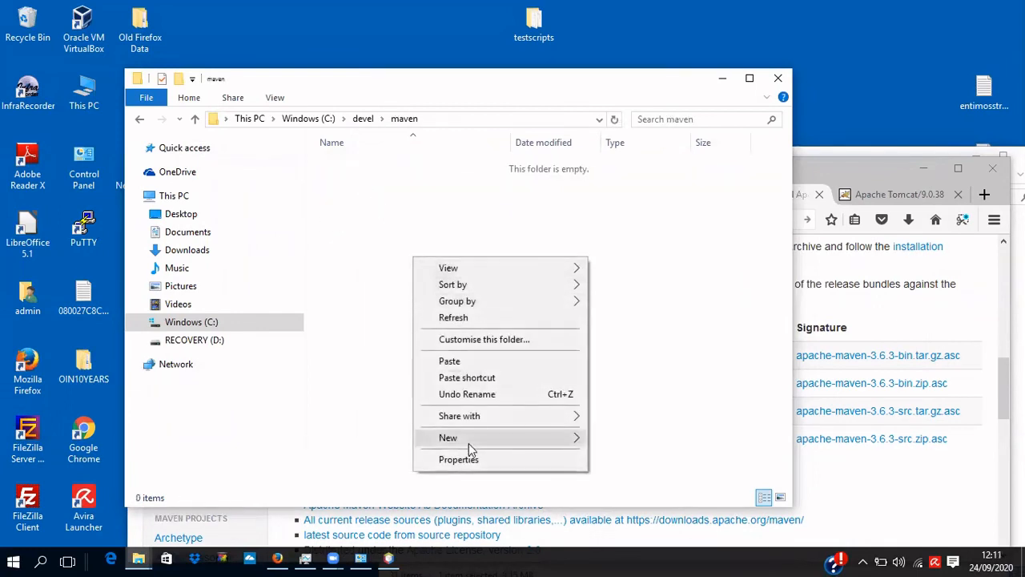
pyautogui.moveTo(471, 448)
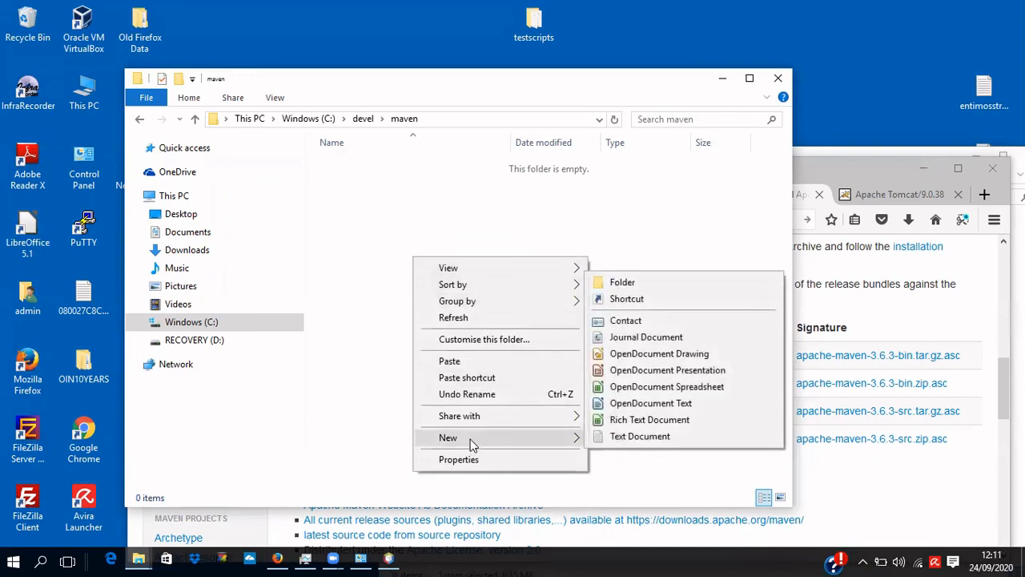
pyautogui.click(416, 205)
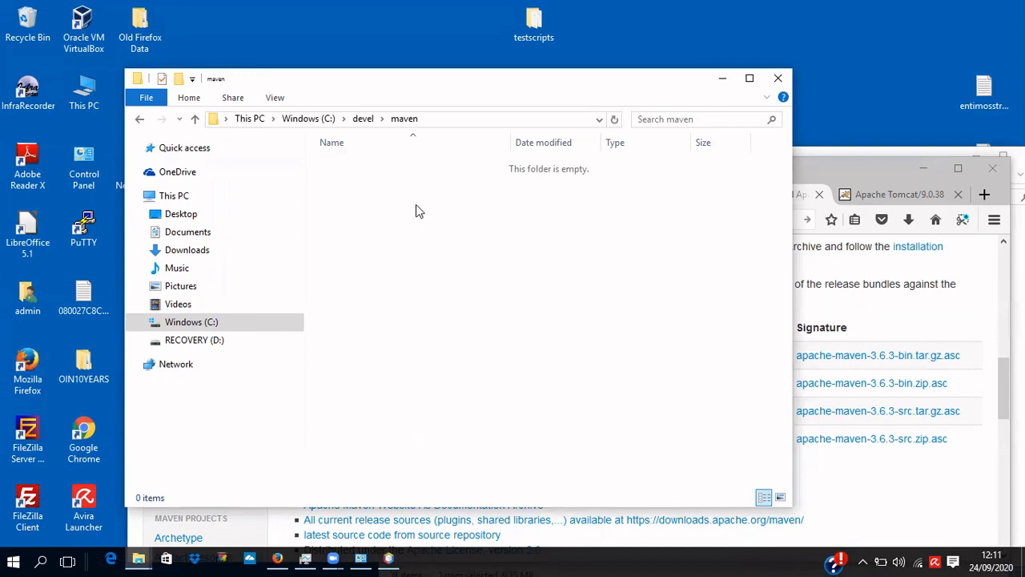
pyautogui.hotkey('ctrl', 'v')
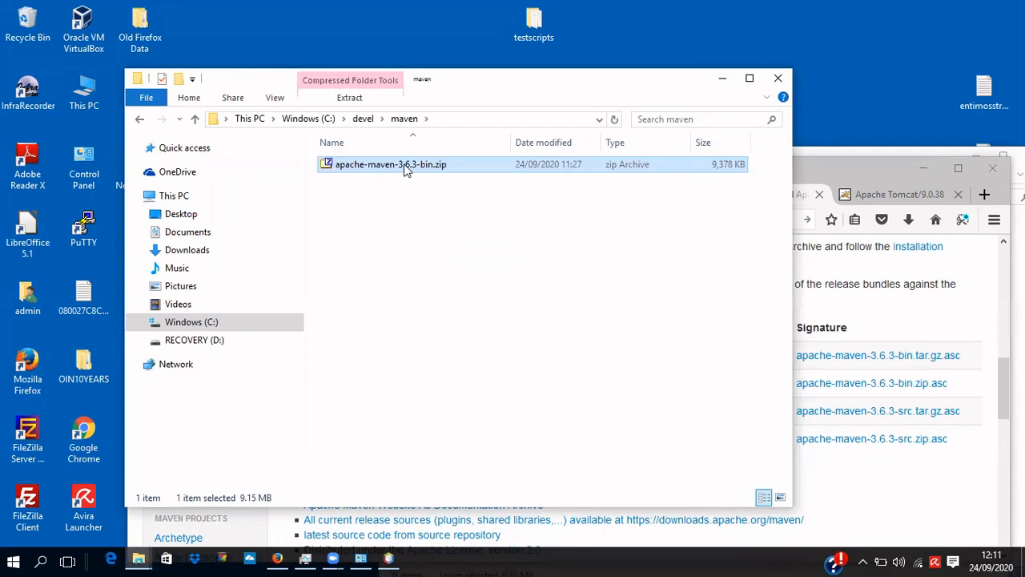
# Extract the zip with 7-Zip into an apache-maven-3.6.3-bin folder.
pyautogui.rightClick(406, 167)
pyautogui.moveTo(442, 192)
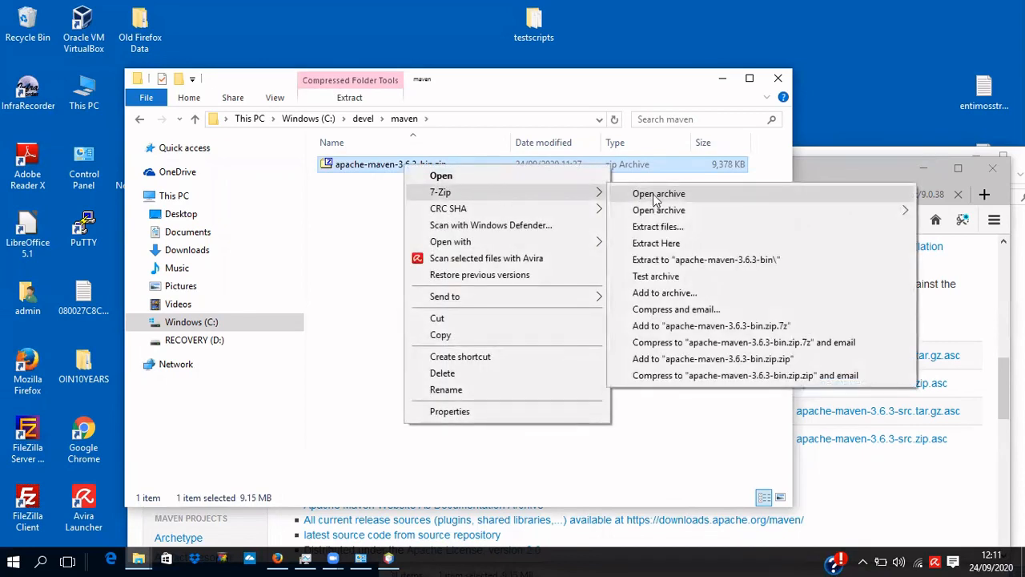
pyautogui.click(658, 264)
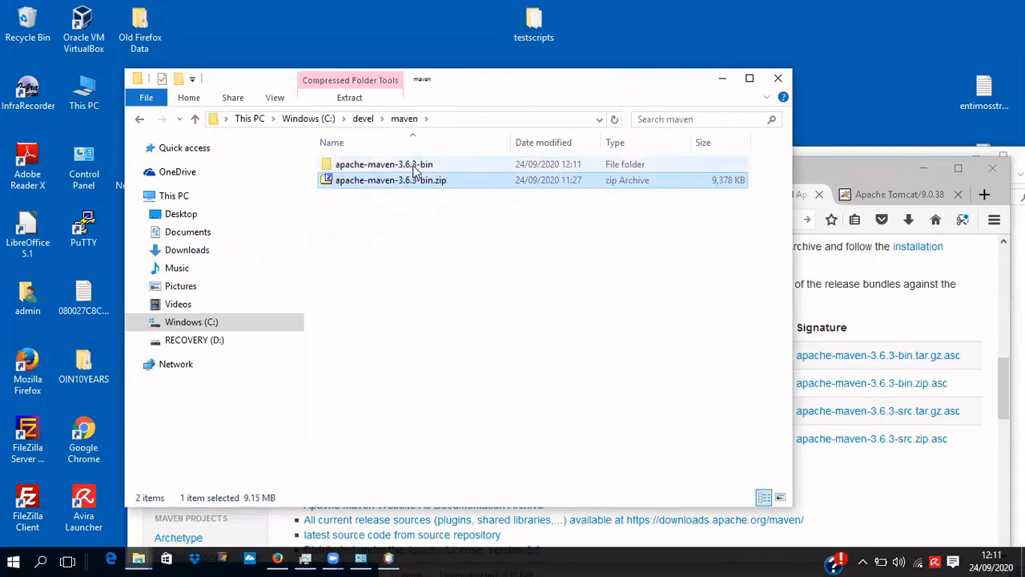
# Open apache-maven-3.6.3\bin and show its full path in the address bar.
pyautogui.doubleClick(414, 167)
pyautogui.doubleClick(412, 166)
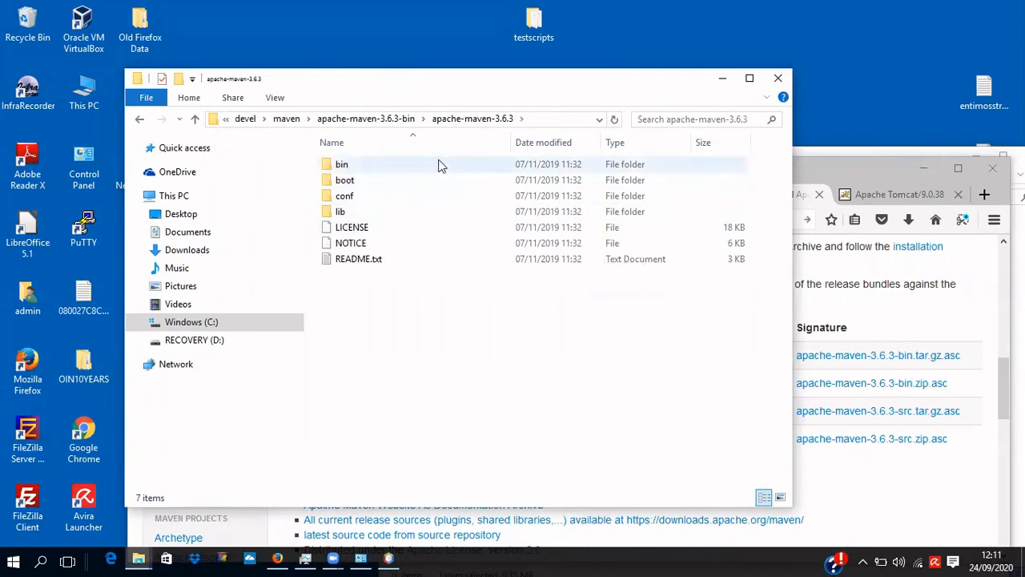
pyautogui.doubleClick(387, 167)
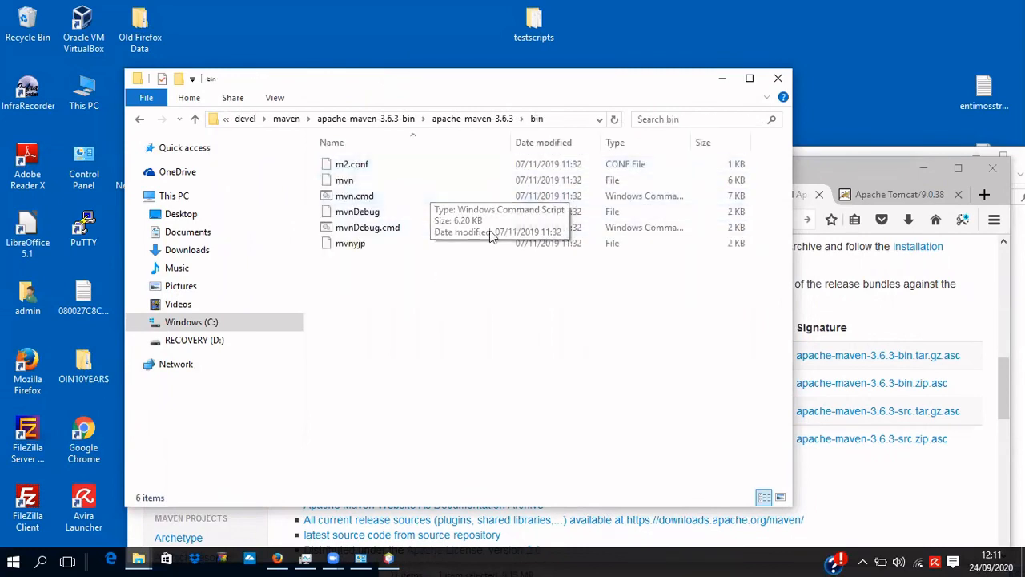
pyautogui.click(565, 119)
pyautogui.hotkey('ctrl', 'c')
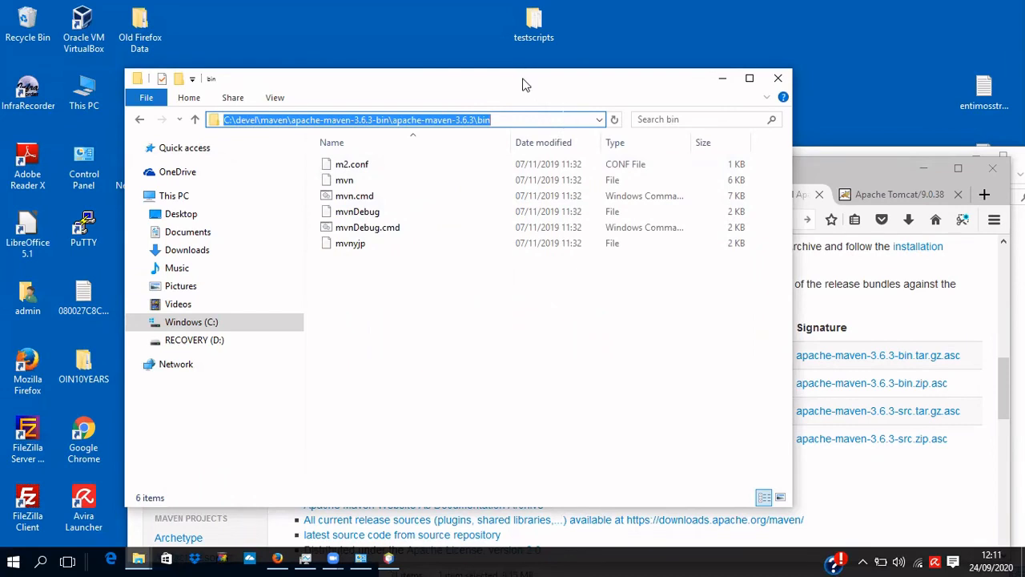
pyautogui.moveTo(587, 77); pyautogui.dragTo(653, 76)
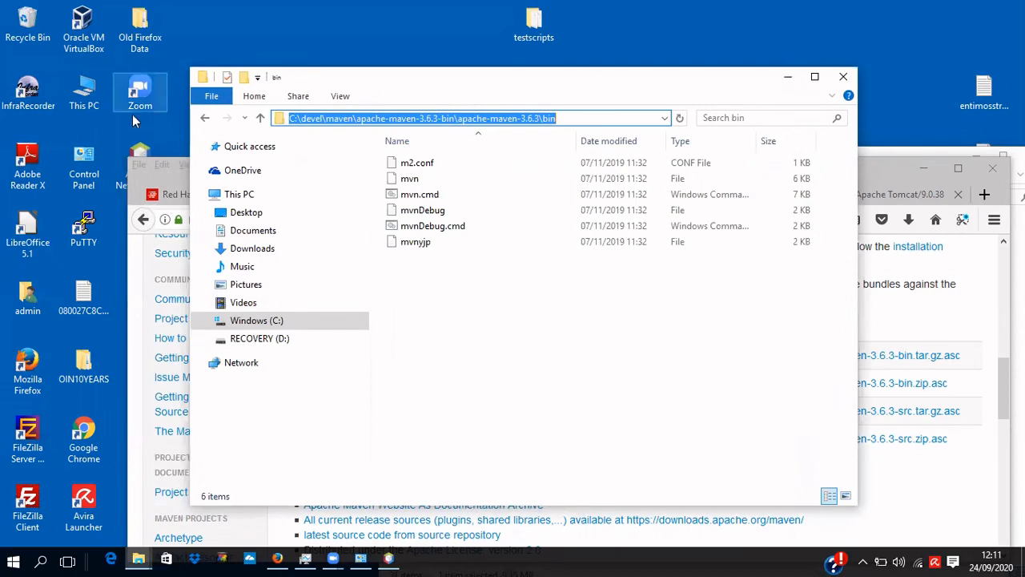
# Open This PC's Advanced system settings > Environment Variables and select the system Path variable.
pyautogui.rightClick(85, 94)
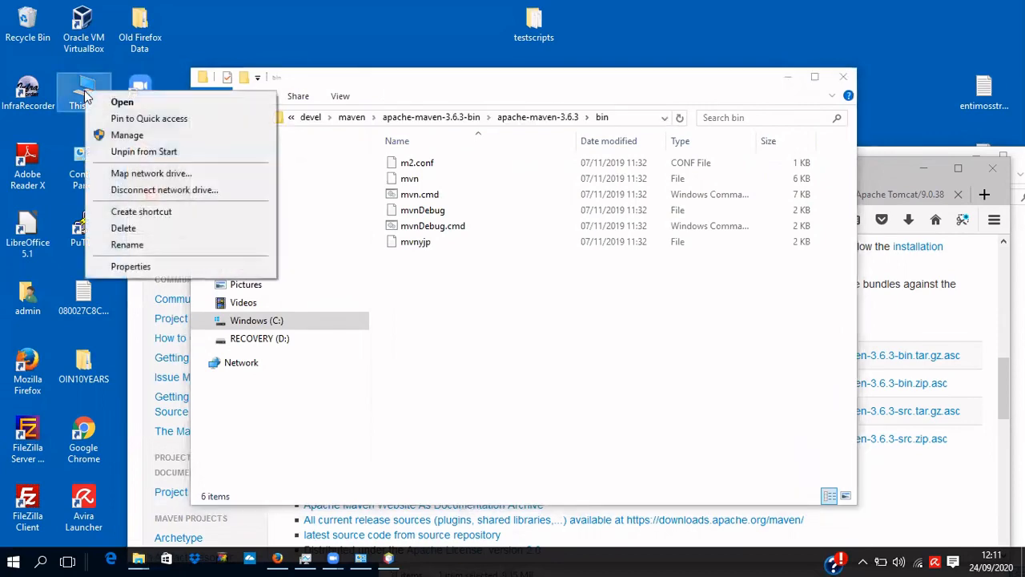
pyautogui.click(131, 267)
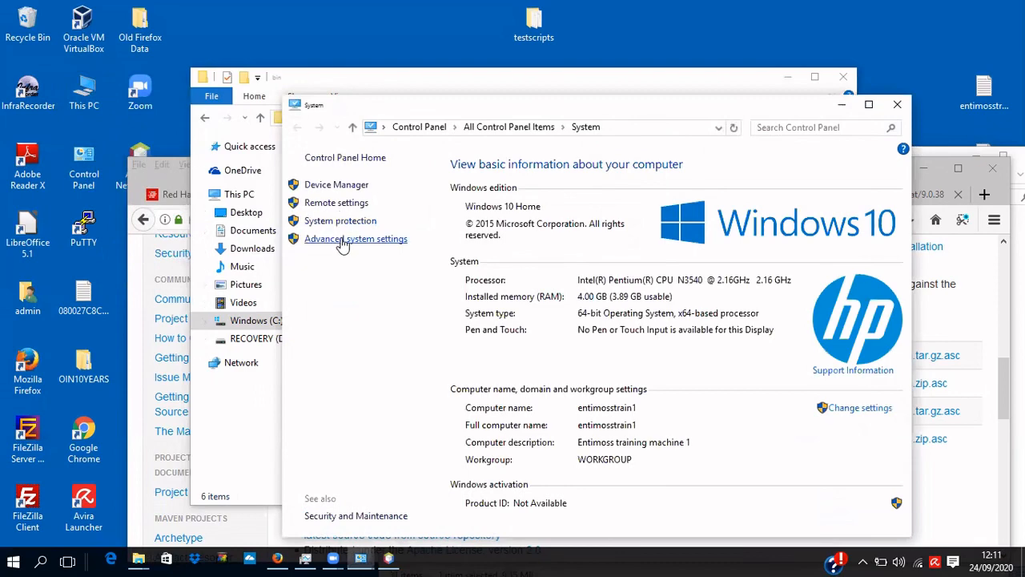
pyautogui.click(342, 240)
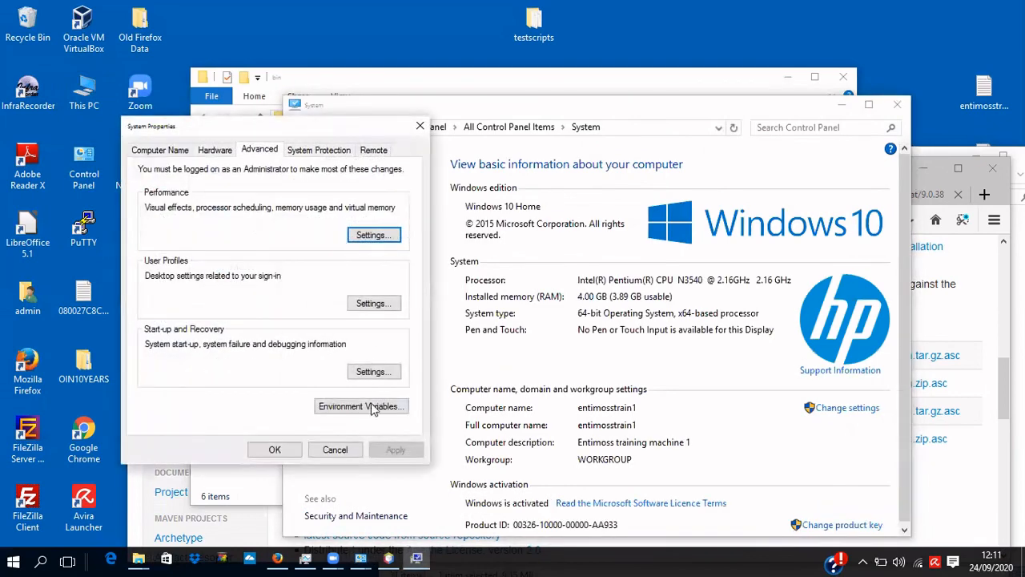
pyautogui.click(371, 407)
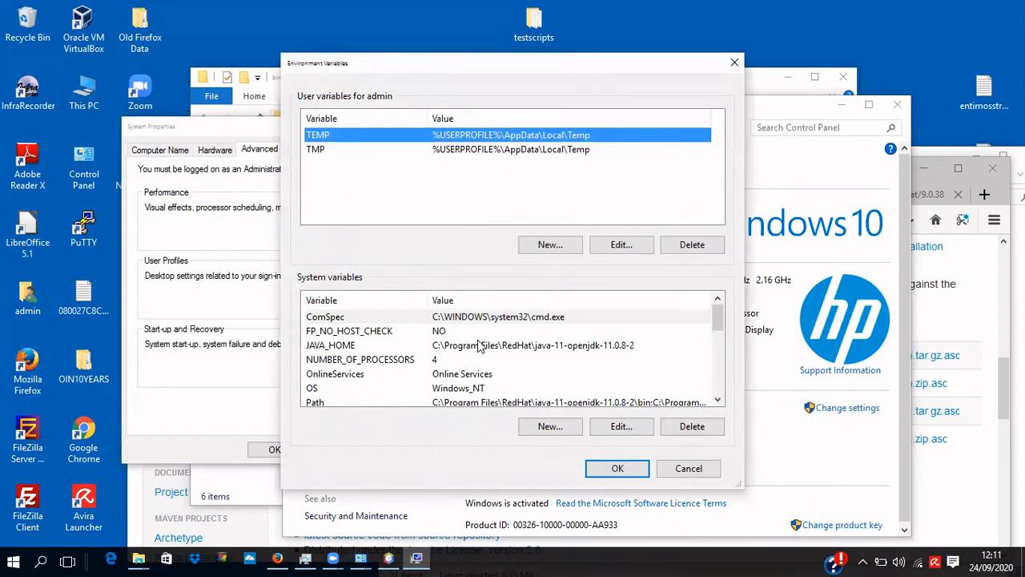
pyautogui.scroll(-3, 479, 345)
pyautogui.scroll(-1, 479, 345)
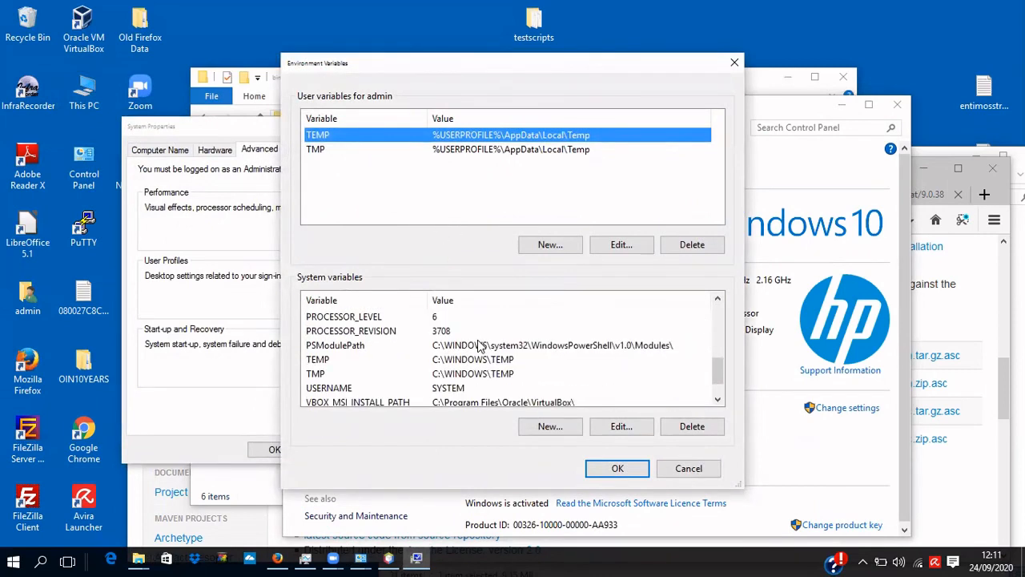
pyautogui.scroll(-1, 479, 344)
pyautogui.scroll(3, 479, 345)
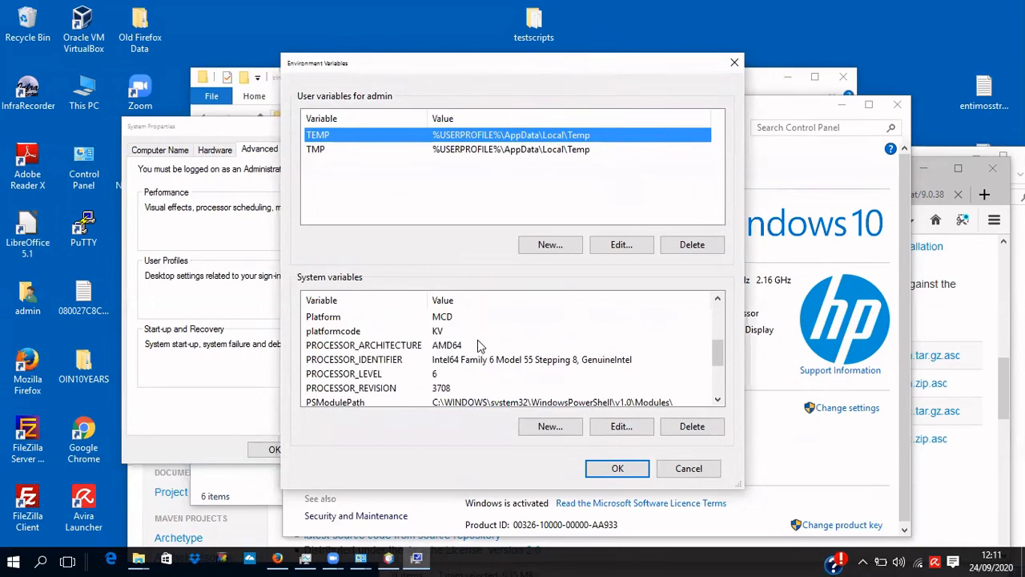
pyautogui.click(483, 331)
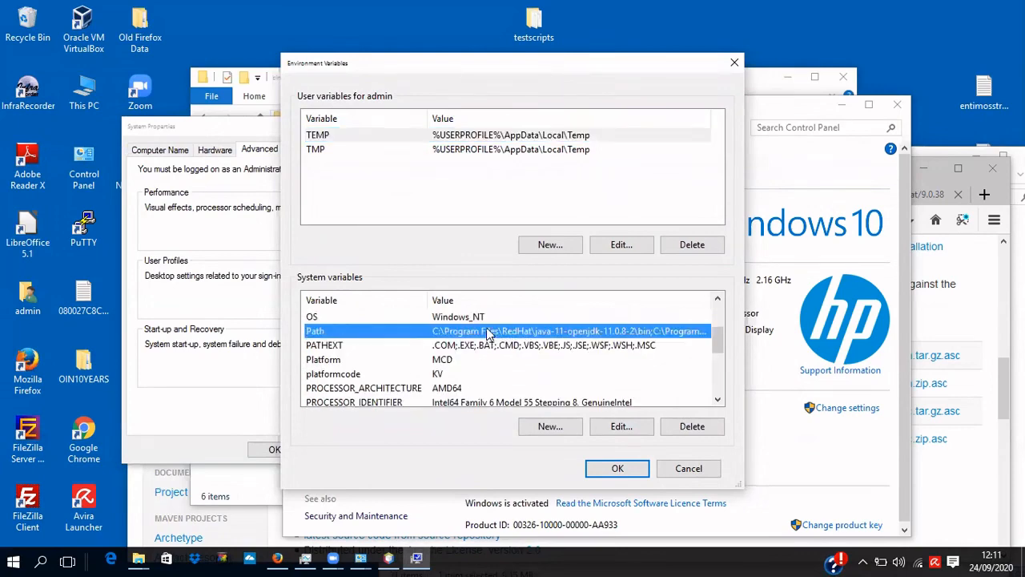
# Add C:\devel\maven\apache-maven-3.6.3-bin\apache-maven-3.6.3\bin as a new system Path entry.
pyautogui.click(620, 429)
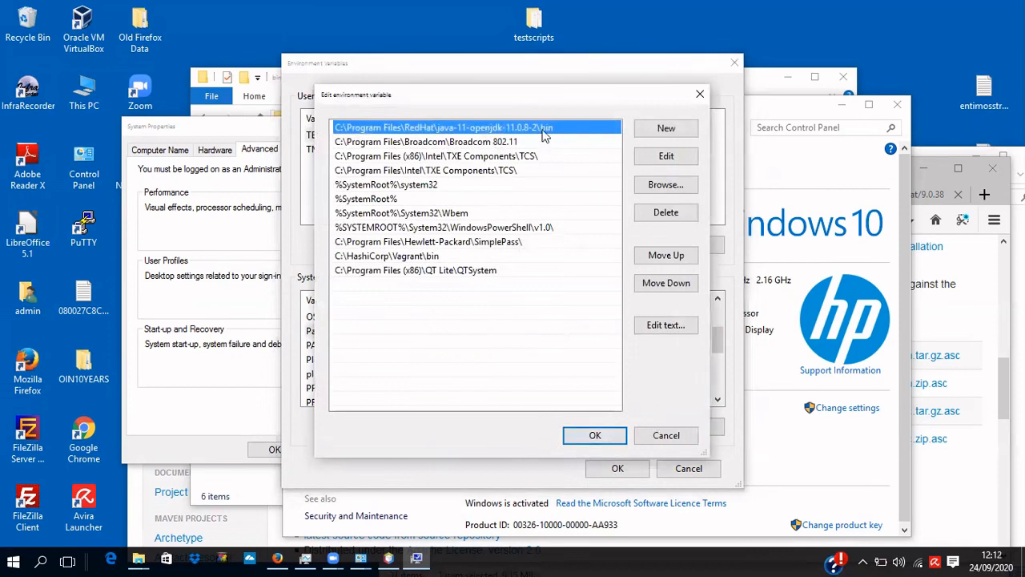
pyautogui.click(667, 129)
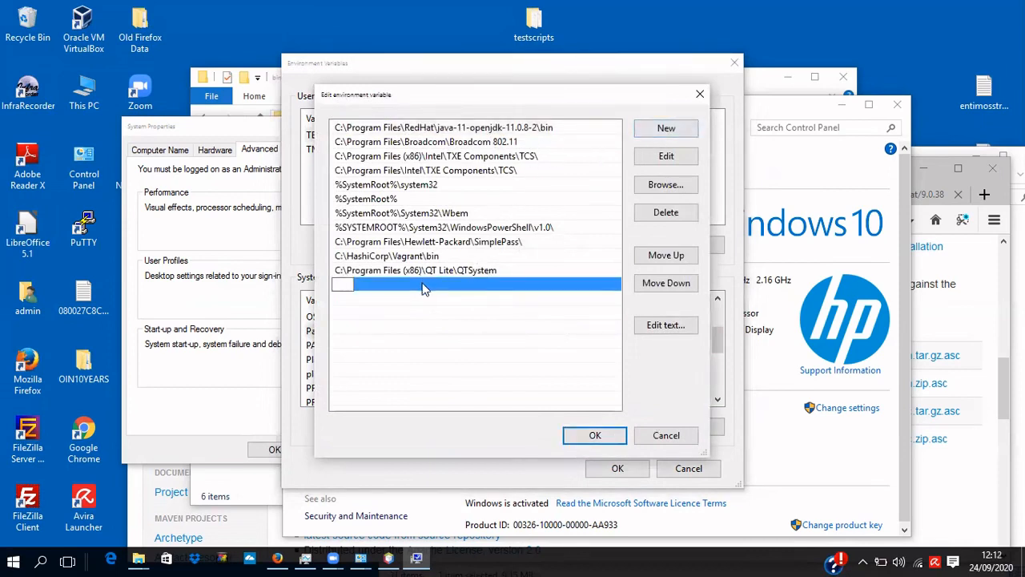
pyautogui.hotkey('ctrl', 'v')
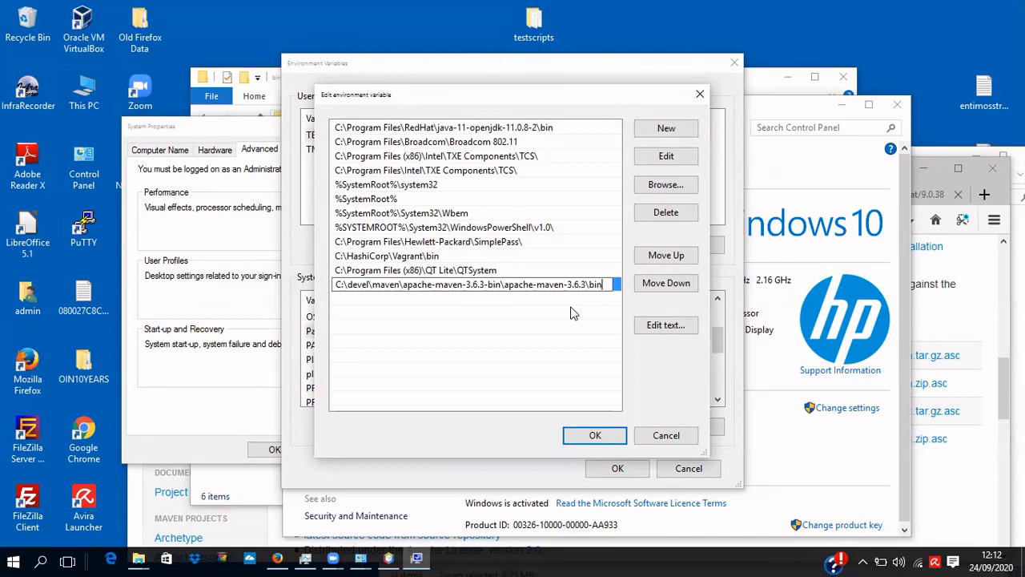
pyautogui.click(595, 436)
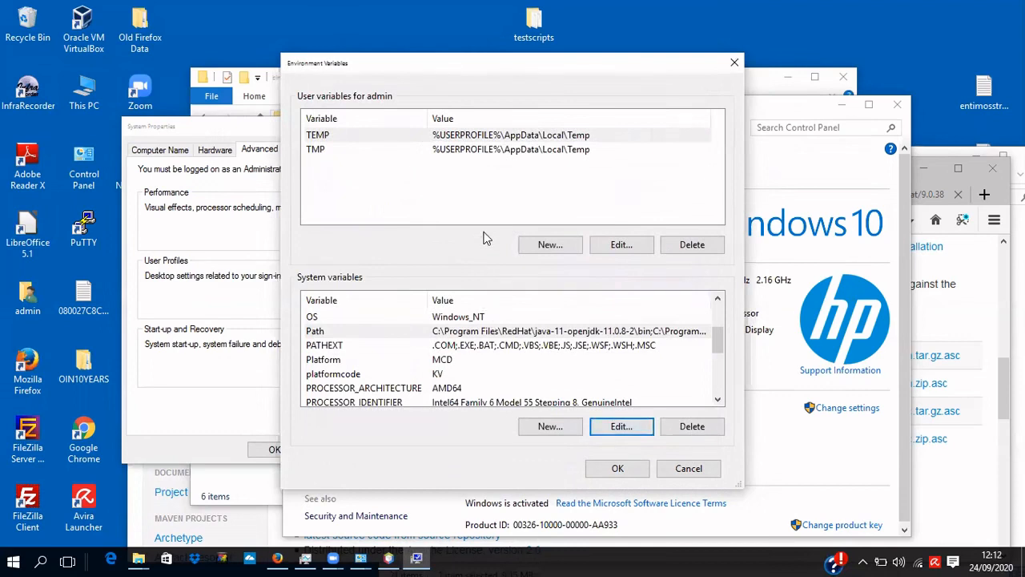
# Create system variable M2_HOME with value C:\devel\maven\apache-maven-3.6.3-bin\apache-maven-3.6.3\.
pyautogui.click(550, 426)
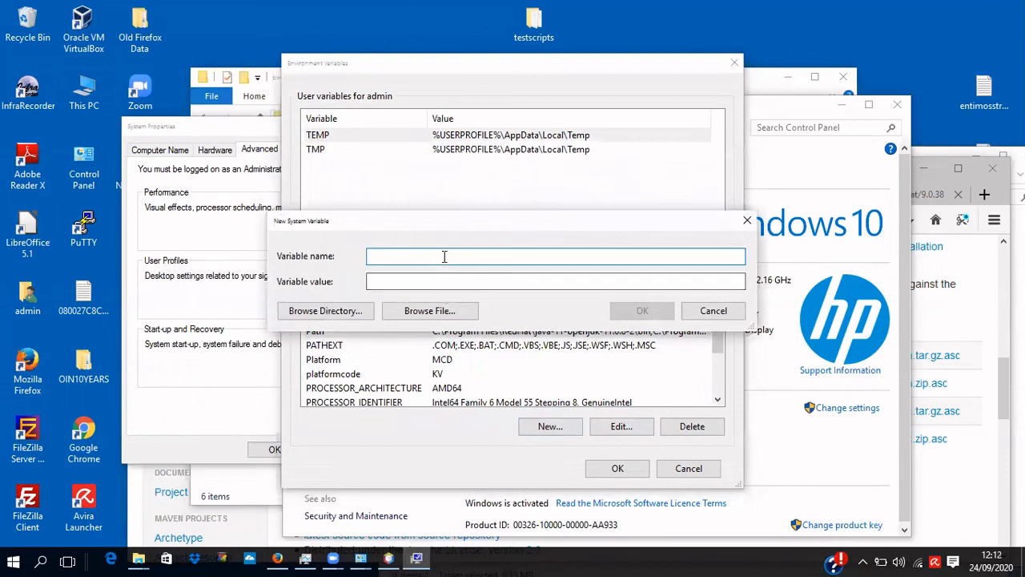
pyautogui.write('M')
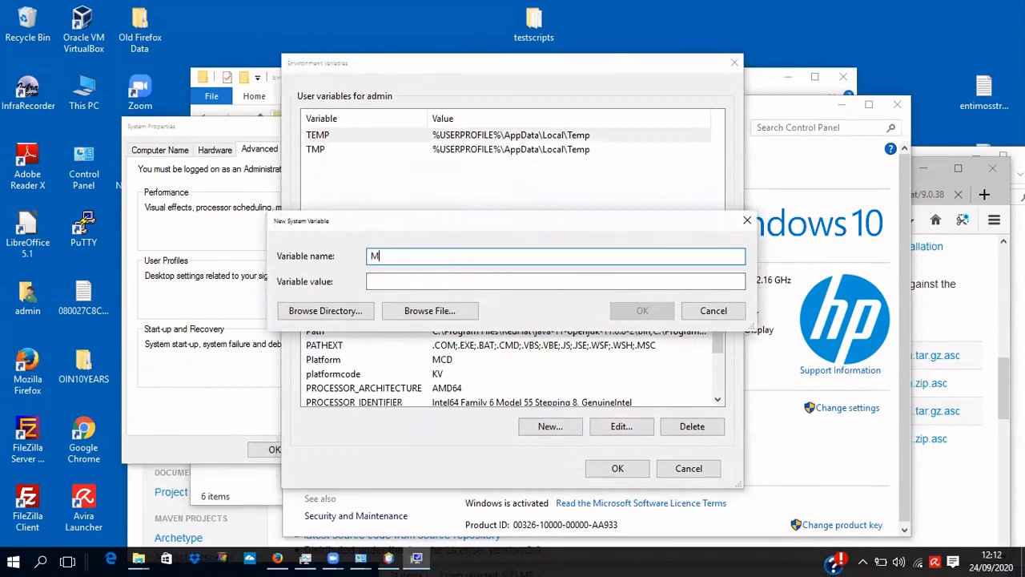
pyautogui.write('2_HOME')
pyautogui.click(453, 280)
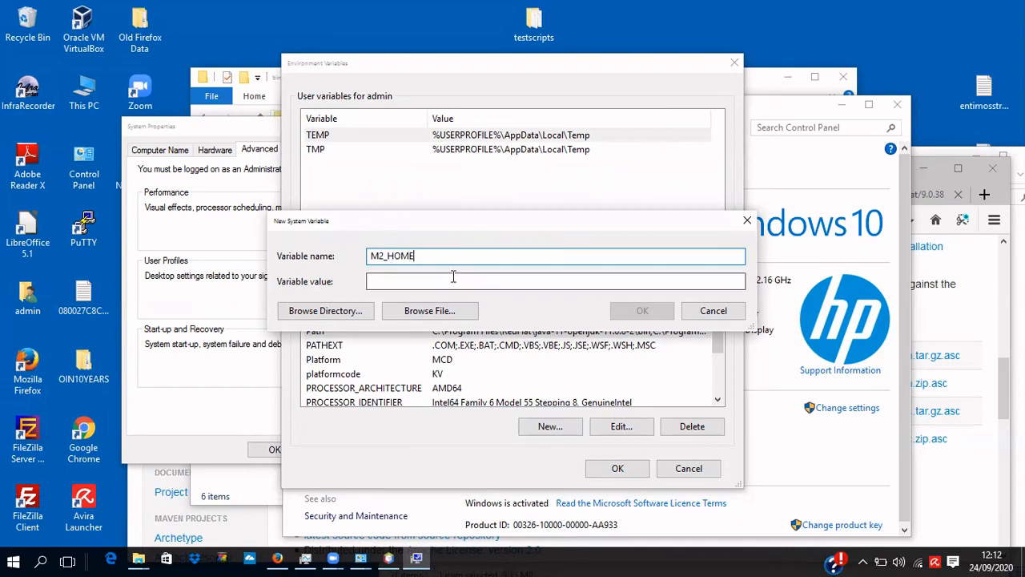
pyautogui.write('C:\\devel\\maven\\apache-maven-3.6.3-bin\\apache-maven-3.6.3\\bin')
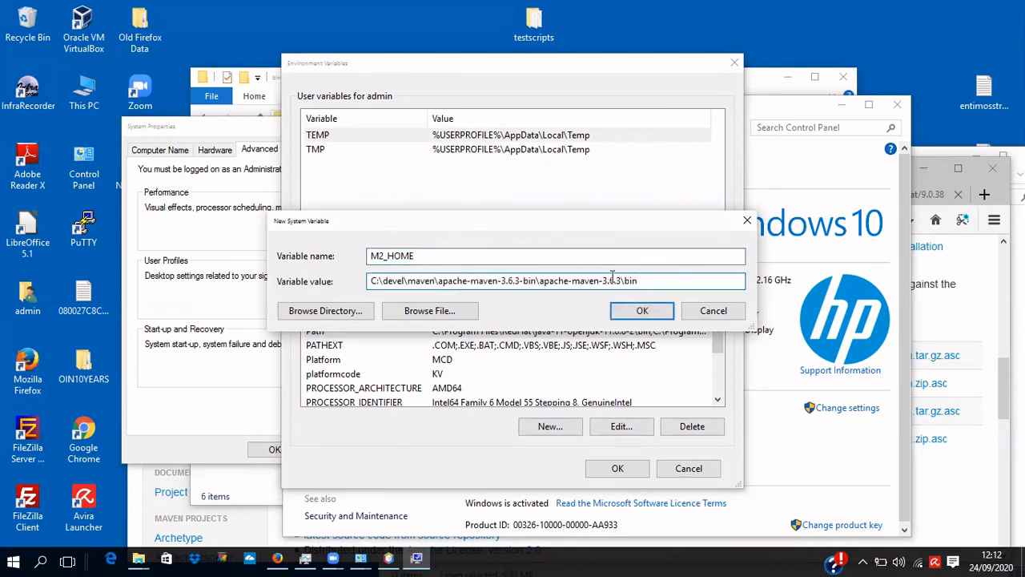
pyautogui.press('BackSpace')
pyautogui.press('BackSpace')
pyautogui.press('BackSpace')
pyautogui.click(643, 309)
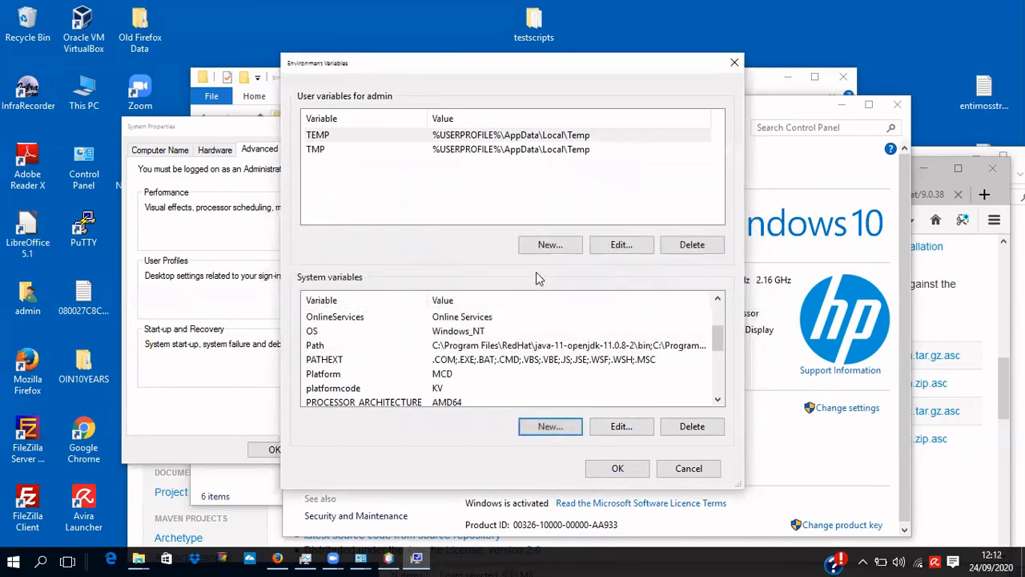
# Create system variable MAVEN_HOME set to C:\devel\maven\apache-maven-3.6.3-bin\apache-maven-3.6.3.
pyautogui.click(559, 426)
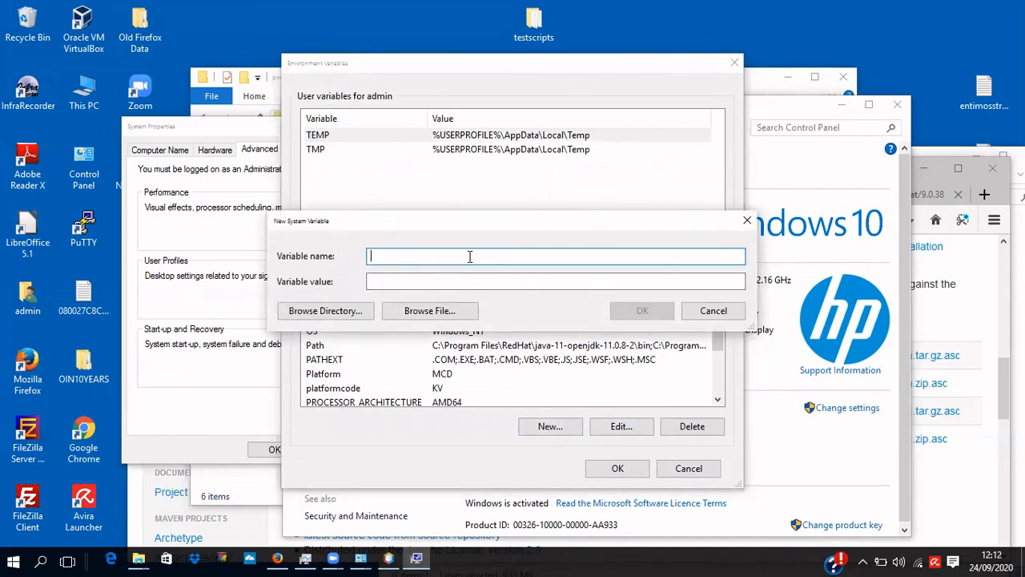
pyautogui.write('MAVEN_HOME')
pyautogui.click(479, 283)
pyautogui.write('C:\\devel\\maven\\apache-maven-3.6.3-bin\\apache-maven-3.6.3\\bin')
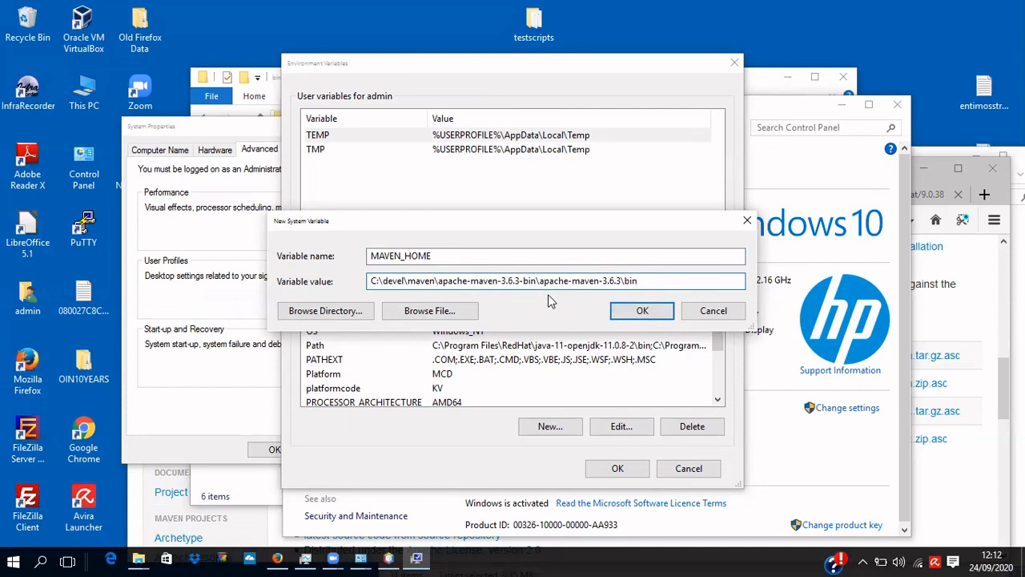
pyautogui.press('BackSpace')
pyautogui.press('BackSpace')
pyautogui.press('BackSpace')
pyautogui.press('BackSpace')
pyautogui.click(638, 313)
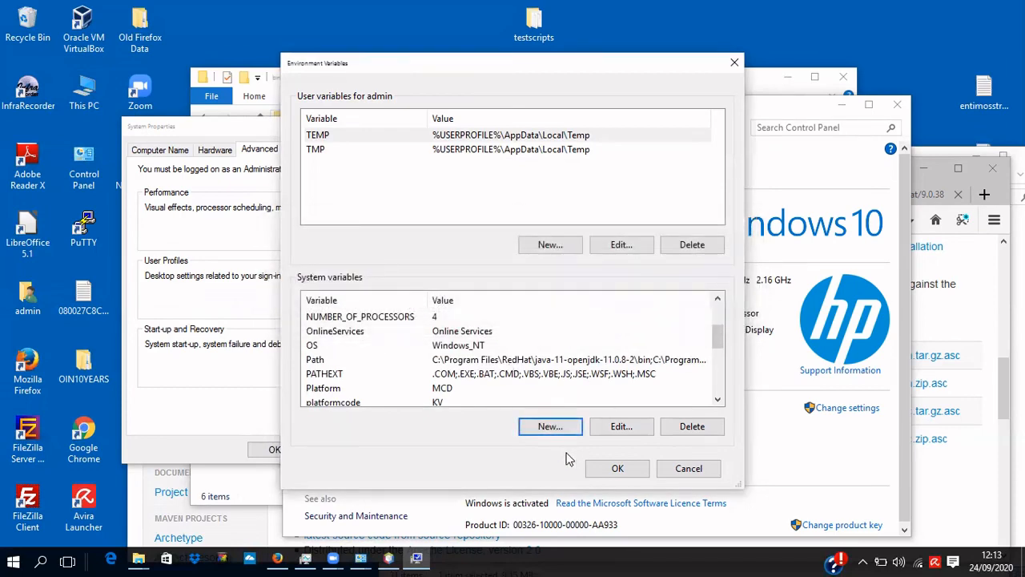
# Remove M2_HOME's trailing backslash, then confirm Environment Variables and System Properties with OK.
pyautogui.moveTo(716, 343); pyautogui.dragTo(719, 321)
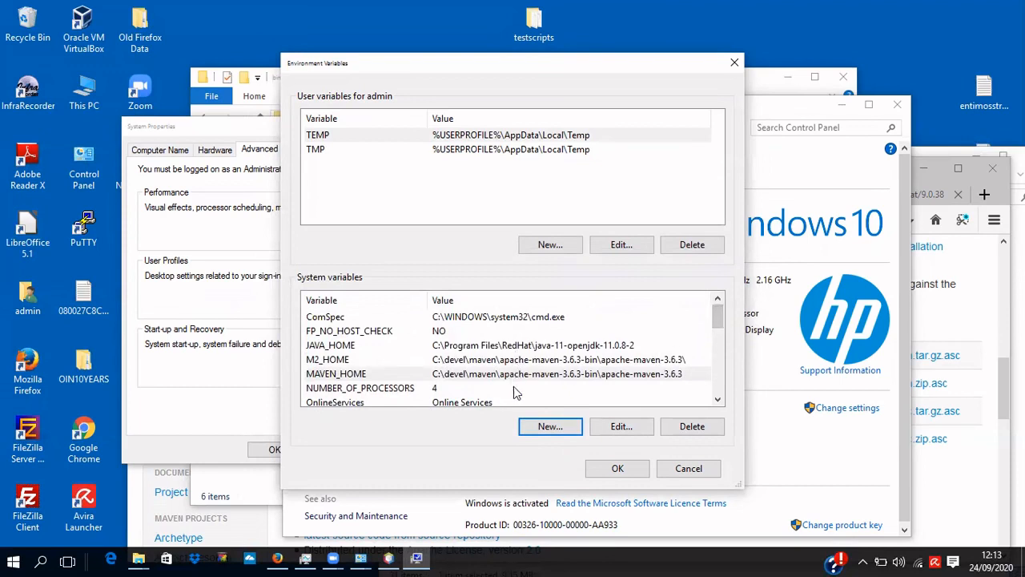
pyautogui.doubleClick(471, 362)
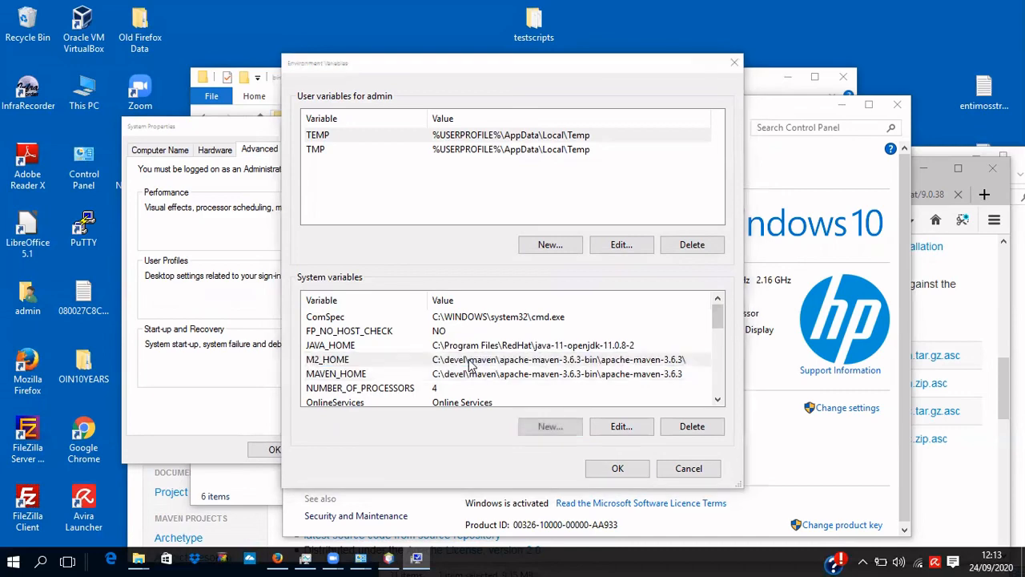
pyautogui.click(633, 280)
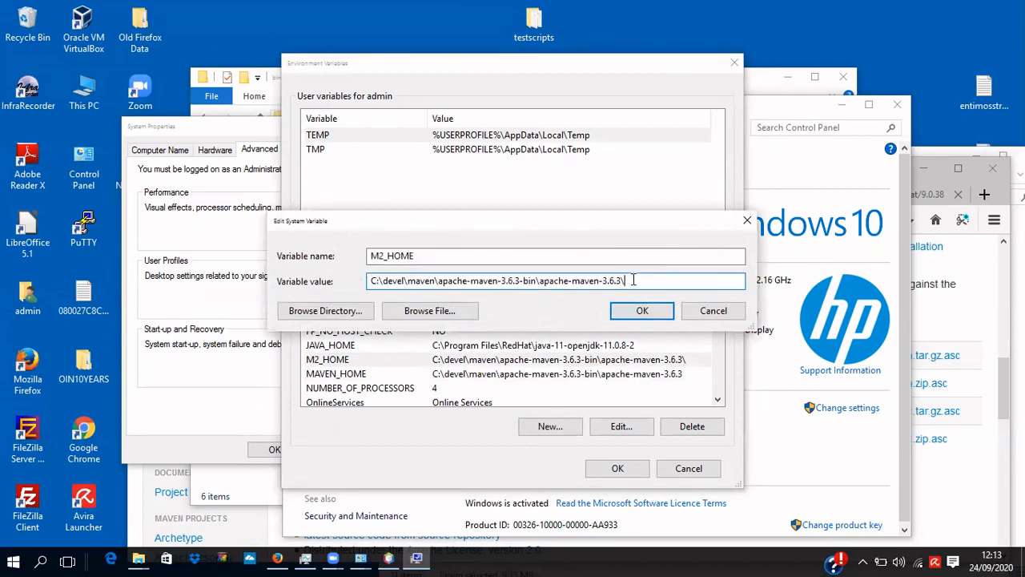
pyautogui.press('BackSpace')
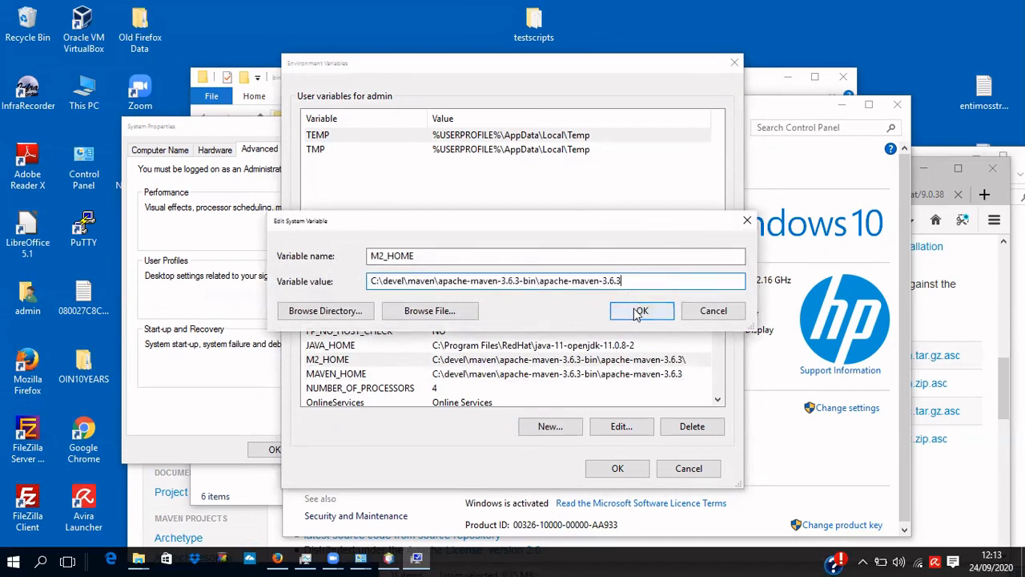
pyautogui.click(637, 311)
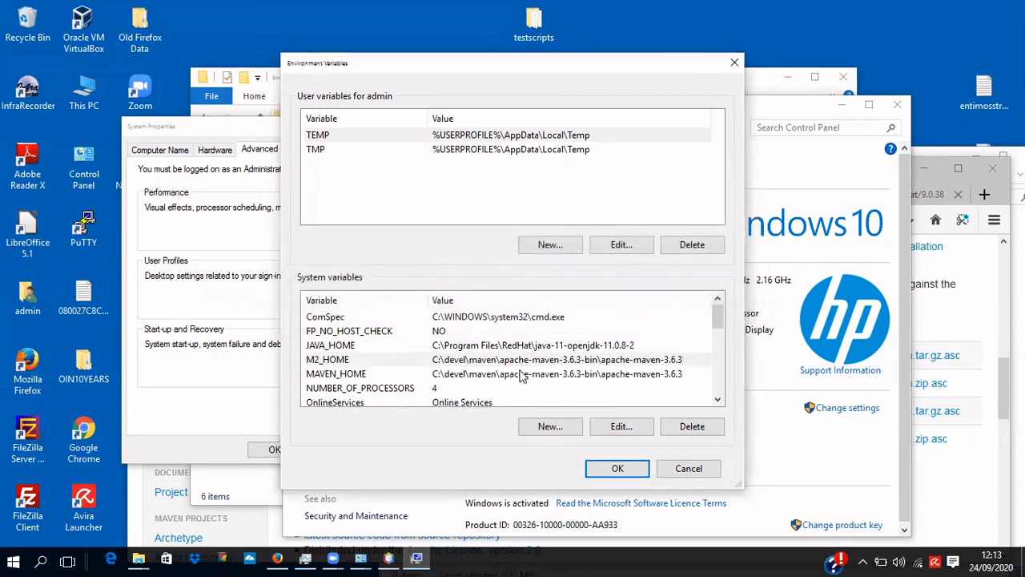
pyautogui.click(618, 470)
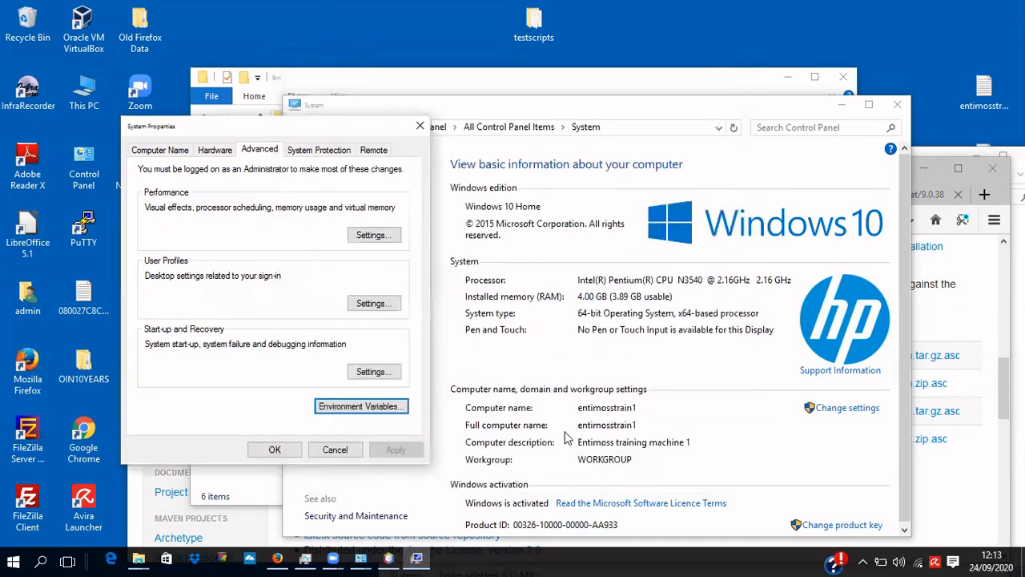
pyautogui.click(272, 451)
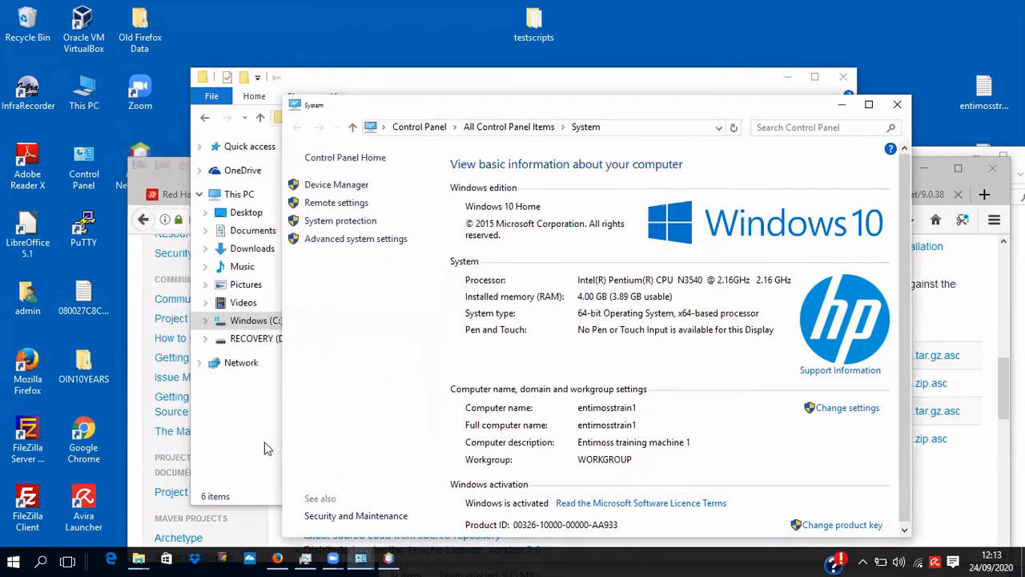
# Open Command Prompt again through a Windows search for CMD.
pyautogui.rightClick(40, 559)
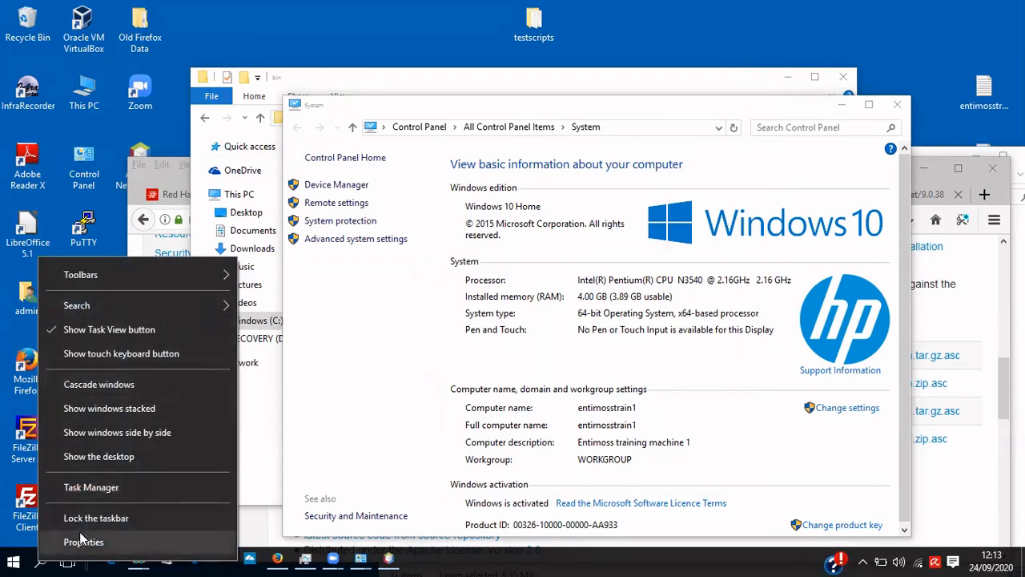
pyautogui.click(40, 559)
pyautogui.click(40, 559)
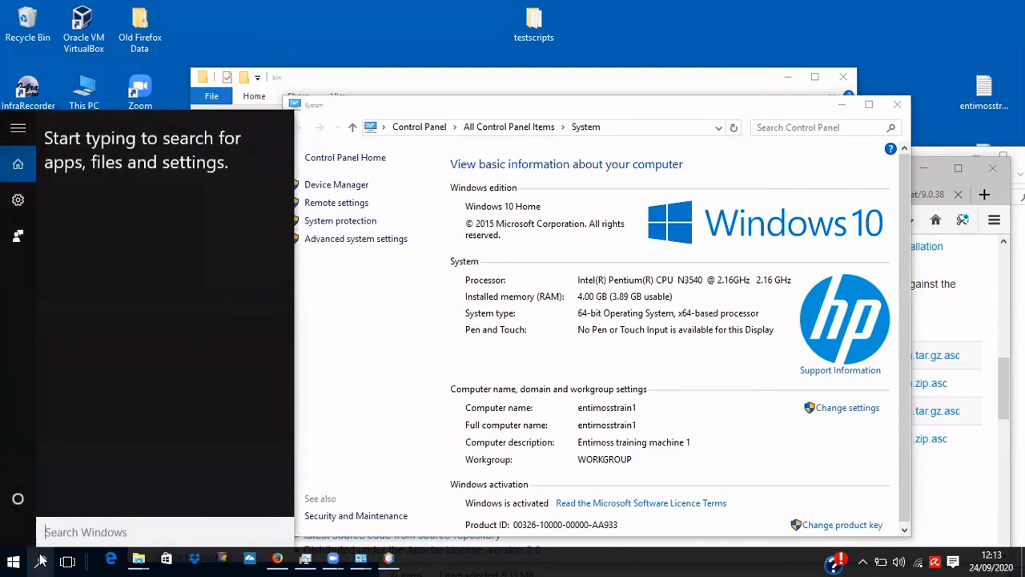
pyautogui.write('CMD')
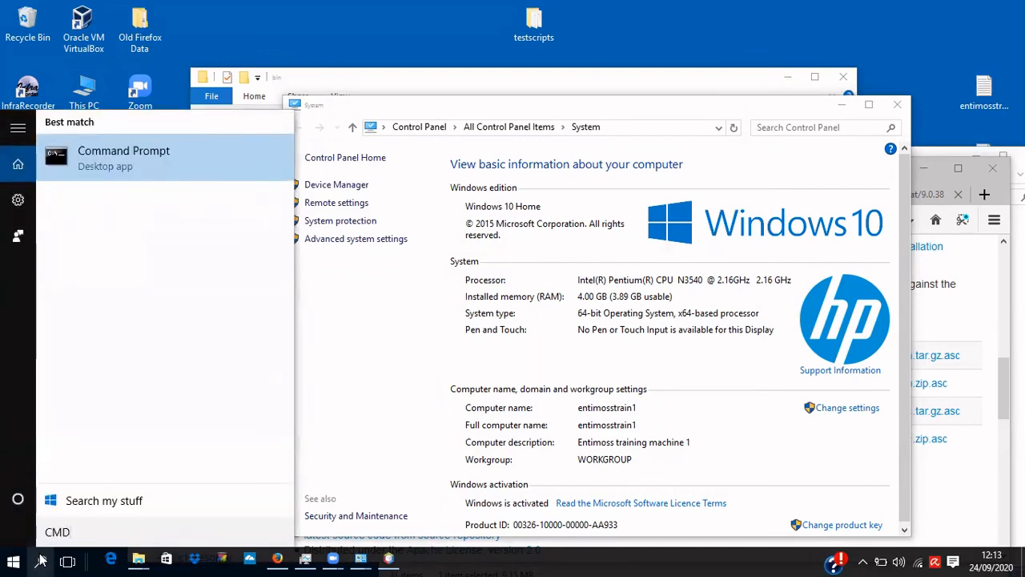
pyautogui.press('Return')
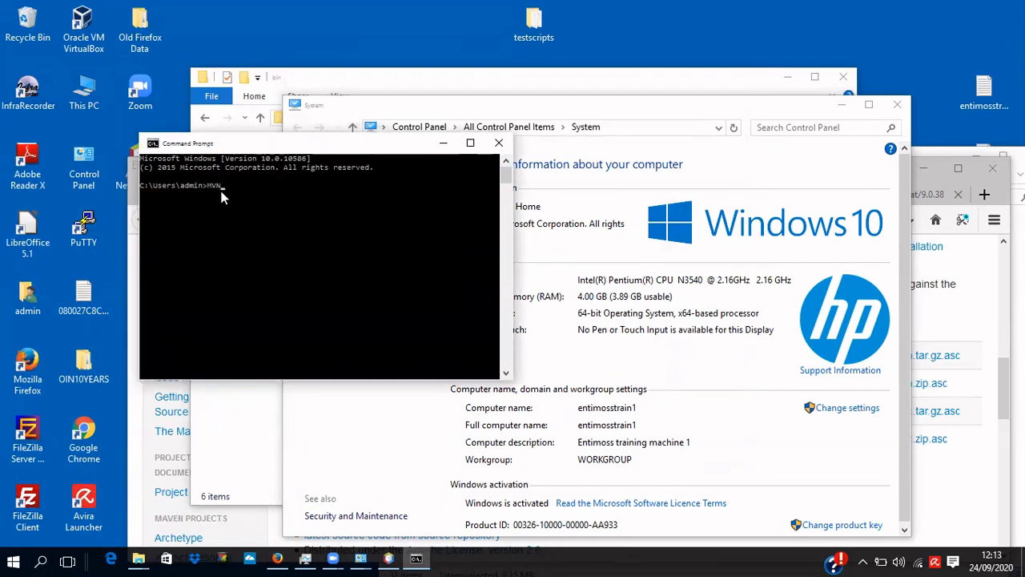
# Run mvn -version, confirming Apache Maven 3.6.3 with Java 11.0.8.
pyautogui.press('BackSpace')
pyautogui.write('mvn')
pyautogui.press('Return')
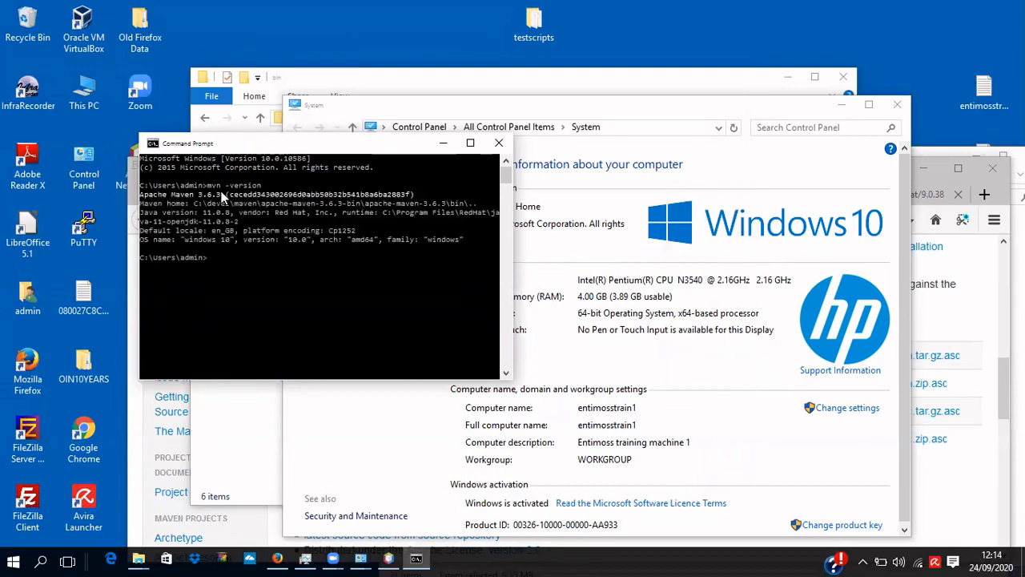
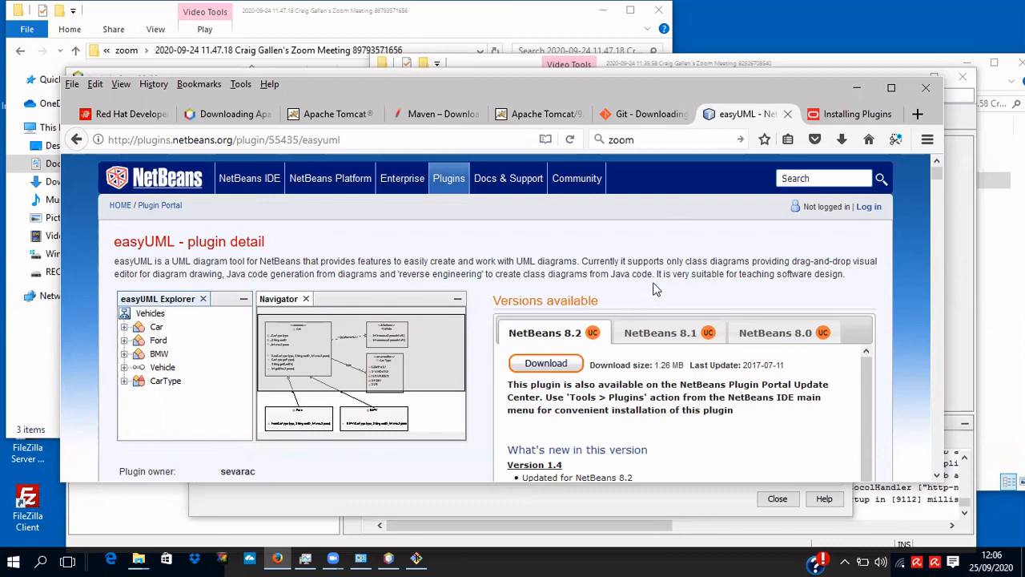
pyautogui.click(563, 364)
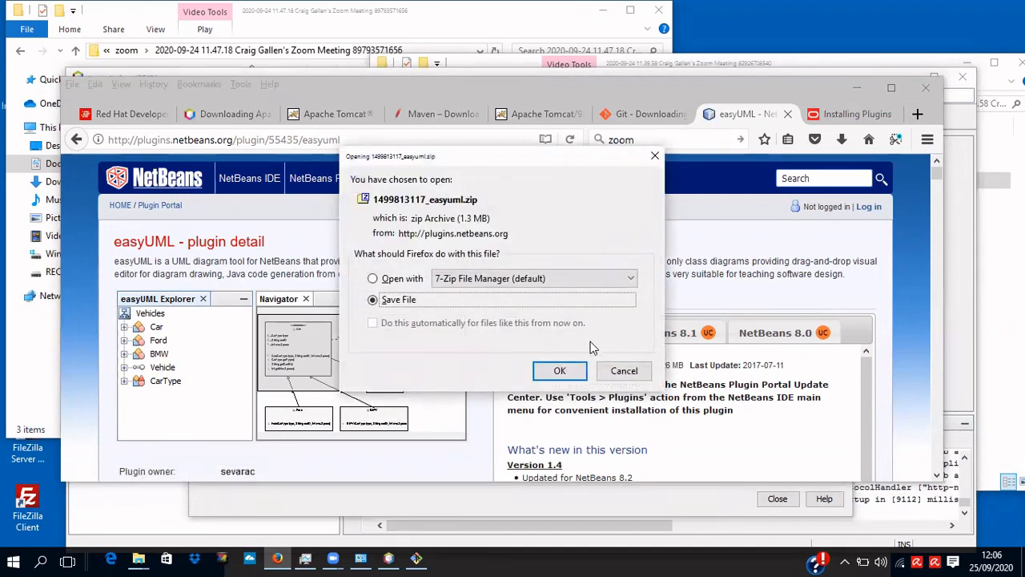
pyautogui.click(623, 370)
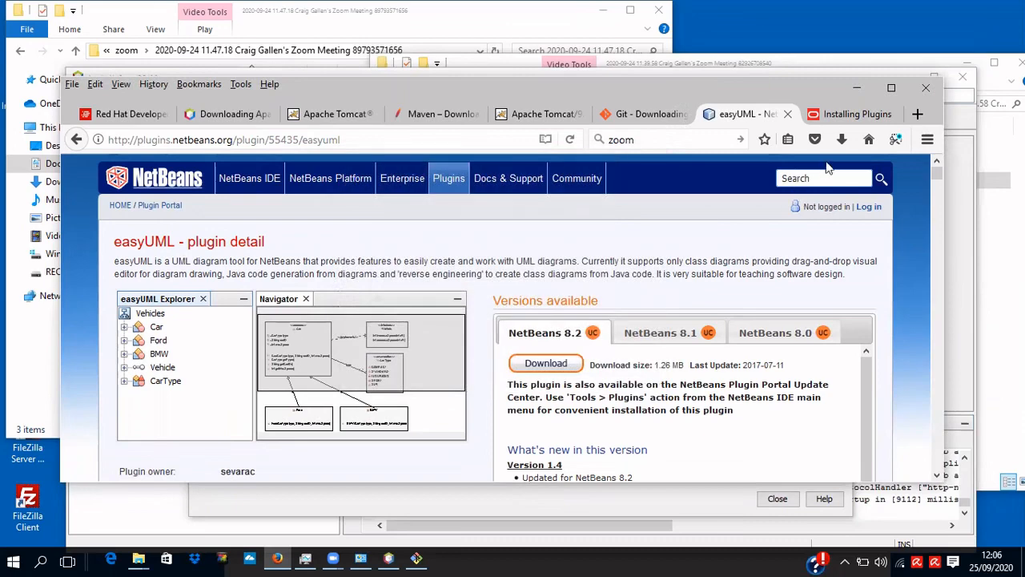
pyautogui.click(841, 140)
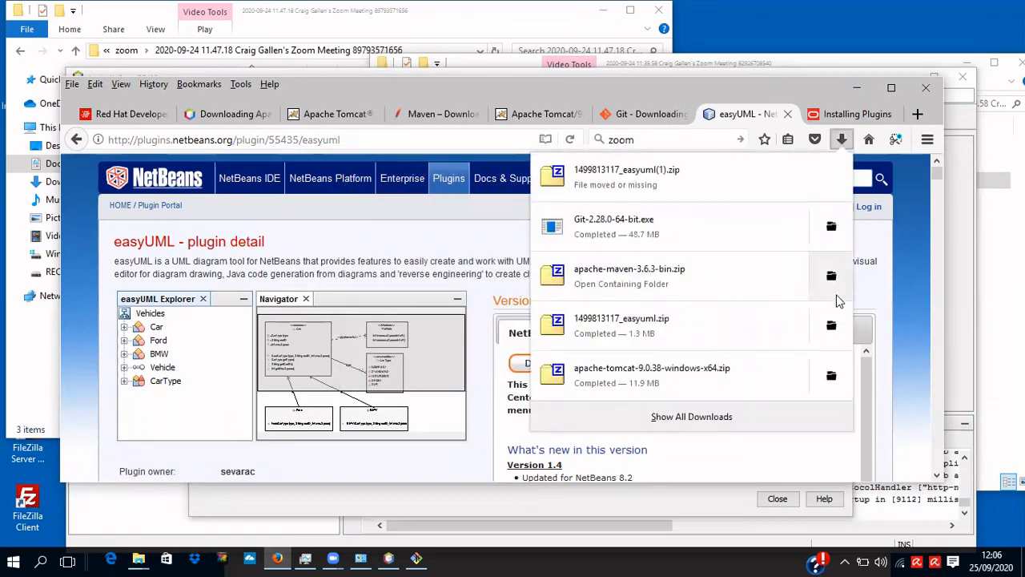
pyautogui.click(831, 327)
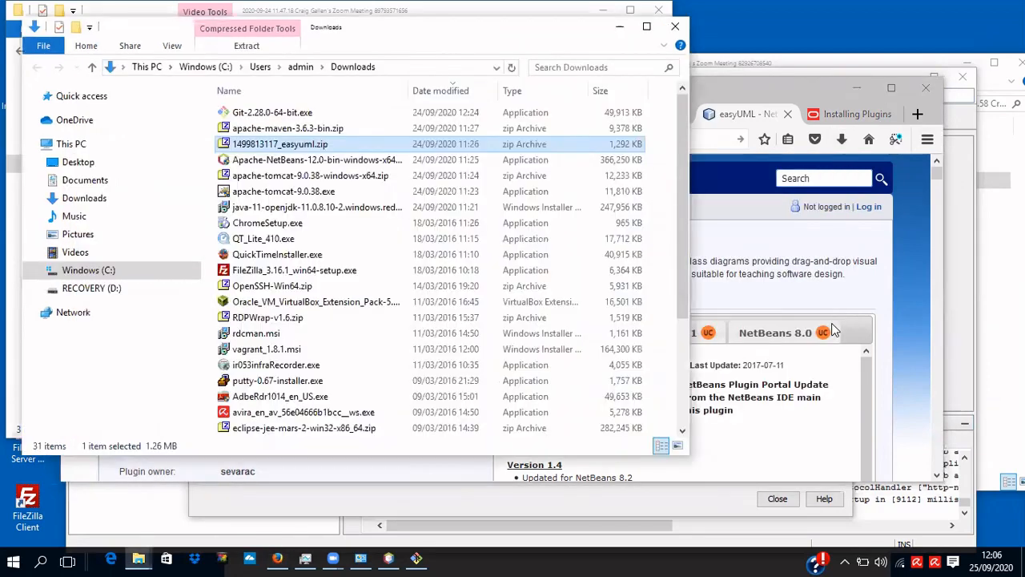
pyautogui.rightClick(292, 145)
pyautogui.moveTo(326, 172)
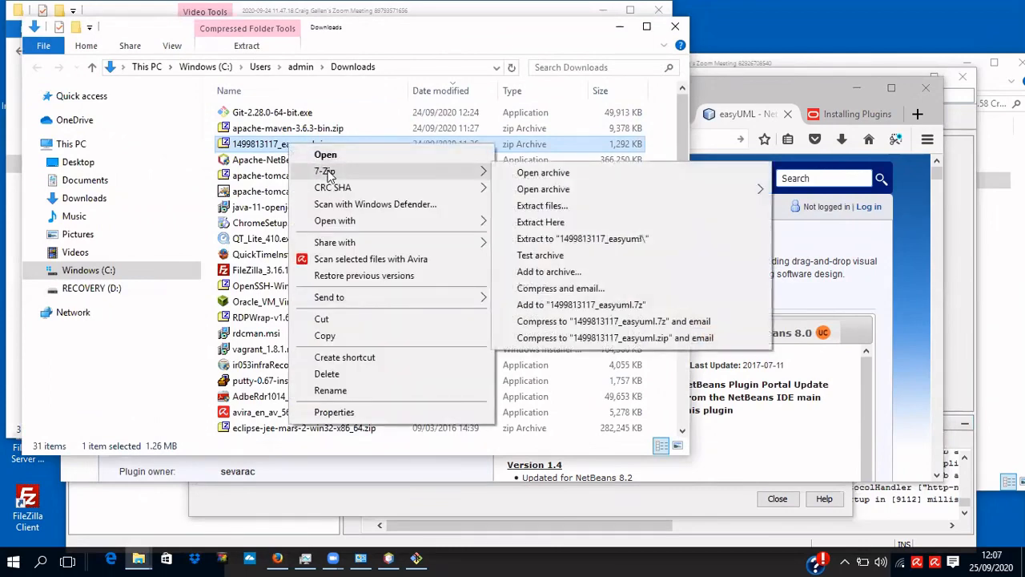
pyautogui.click(575, 245)
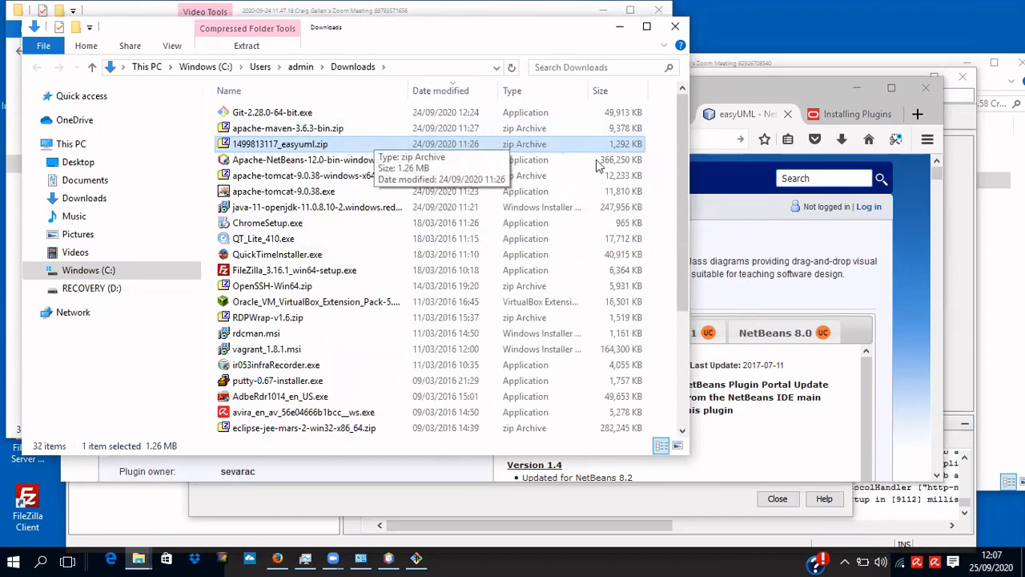
pyautogui.moveTo(683, 187); pyautogui.dragTo(684, 321)
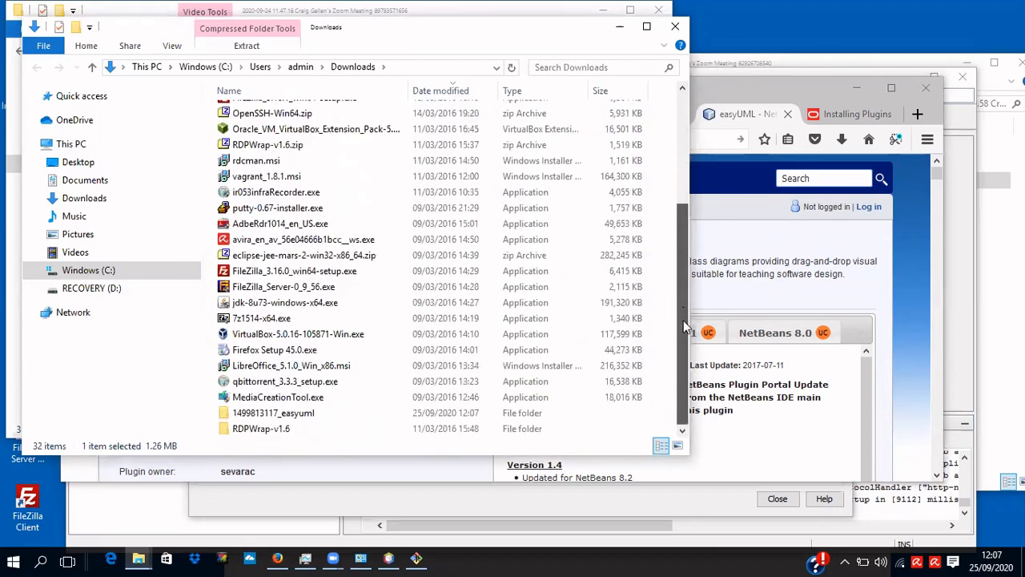
pyautogui.doubleClick(302, 413)
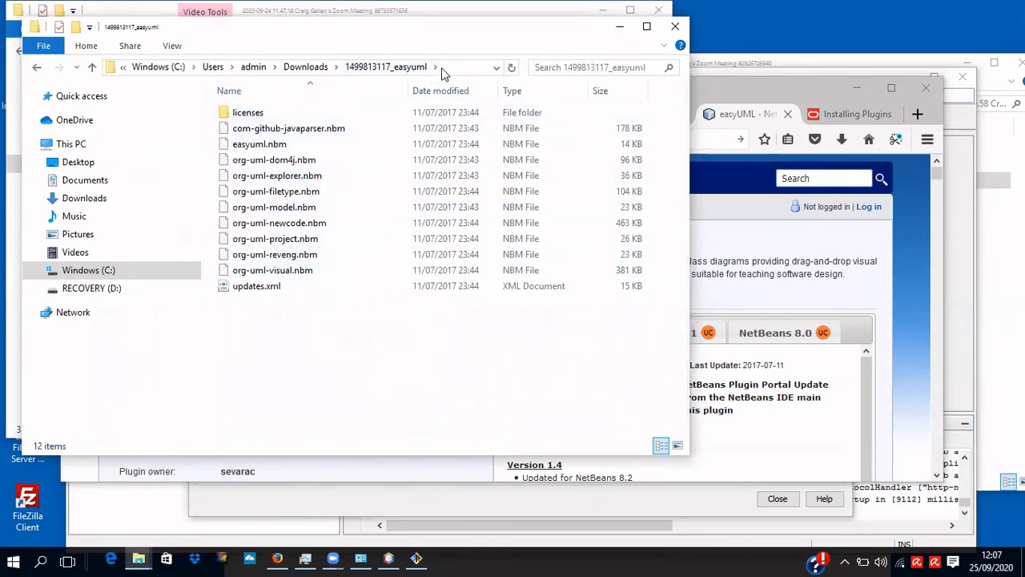
pyautogui.click(442, 68)
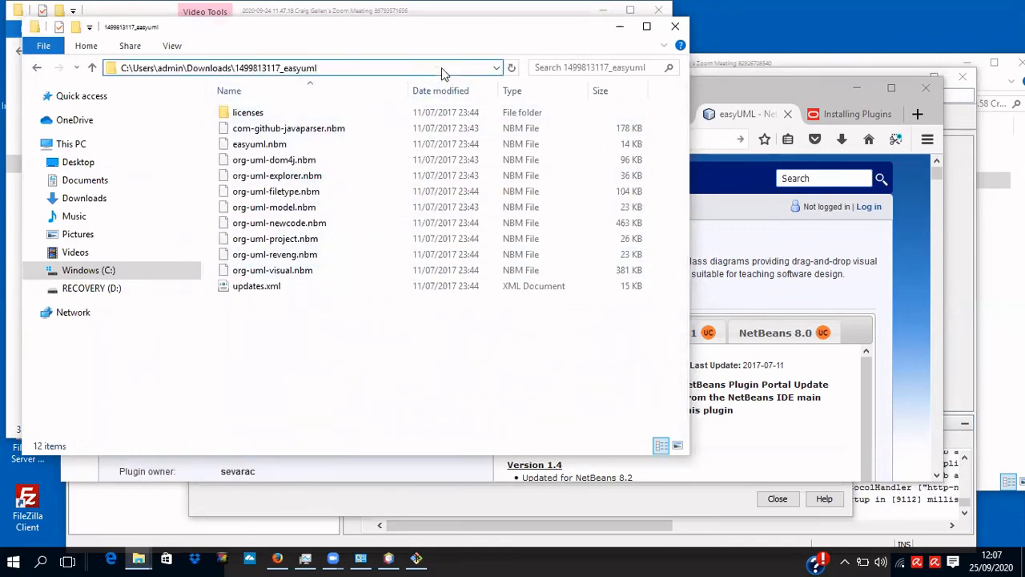
pyautogui.hotkey('ctrl', 'a')
pyautogui.hotkey('ctrl', 'c')
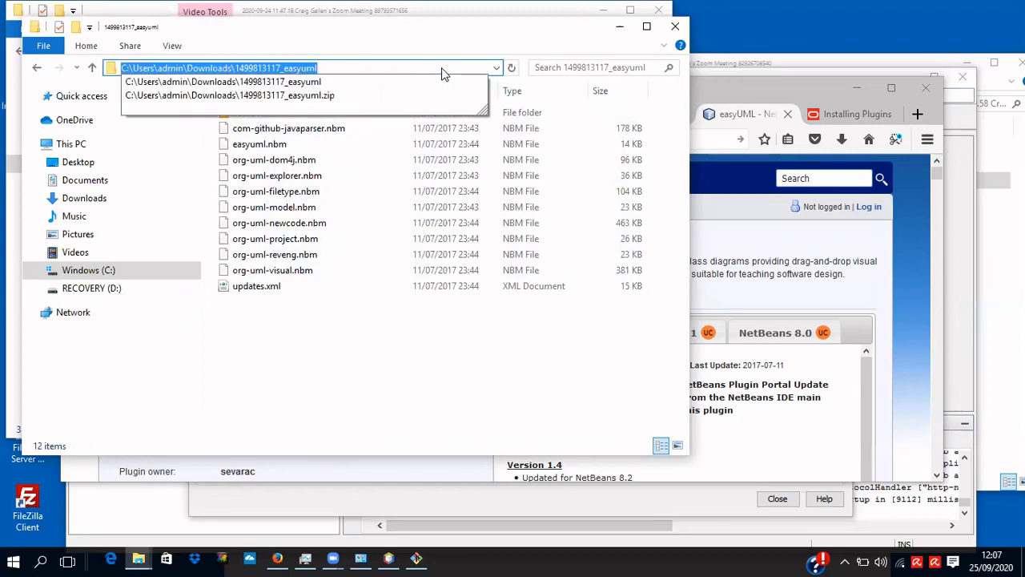
pyautogui.click(720, 83)
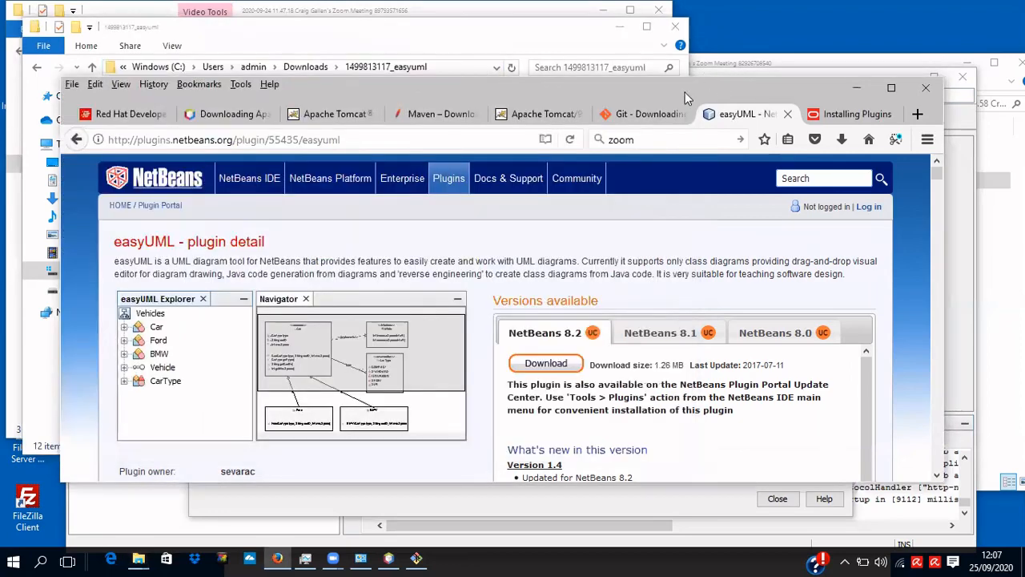
# Reopen NetBeans' Plugins manager and start Add Plugins from the Downloaded tab.
pyautogui.click(392, 558)
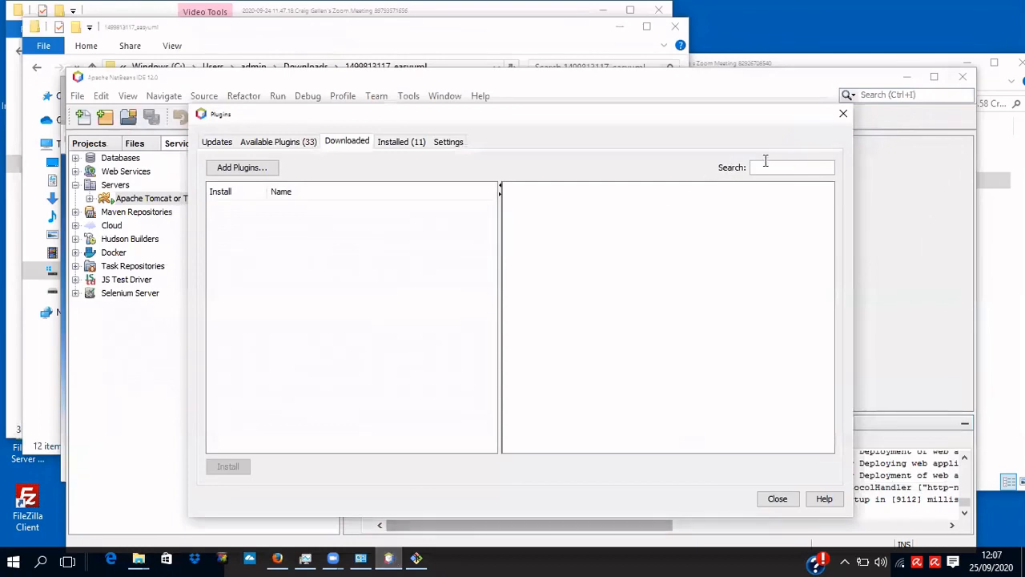
pyautogui.click(844, 114)
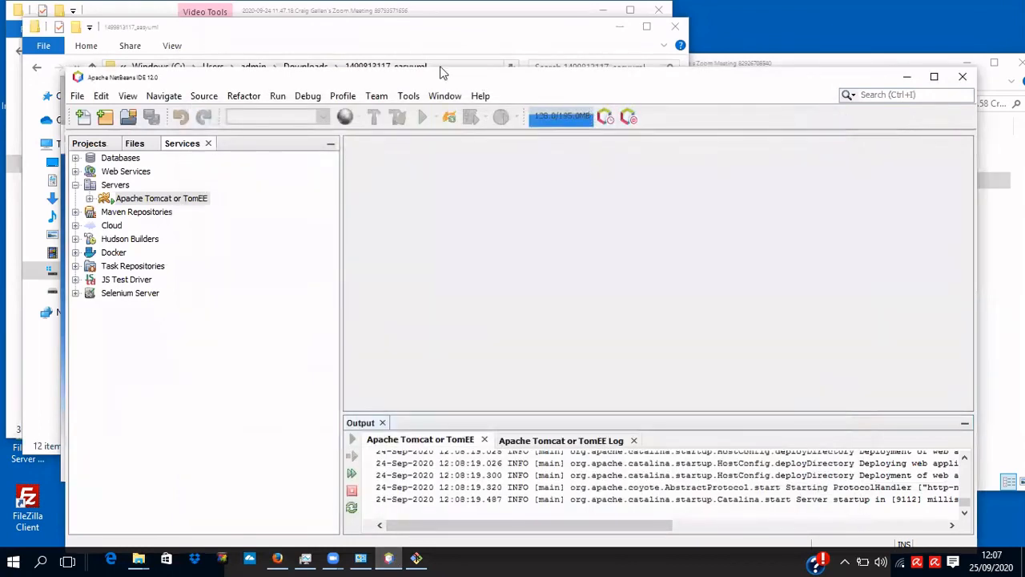
pyautogui.click(409, 96)
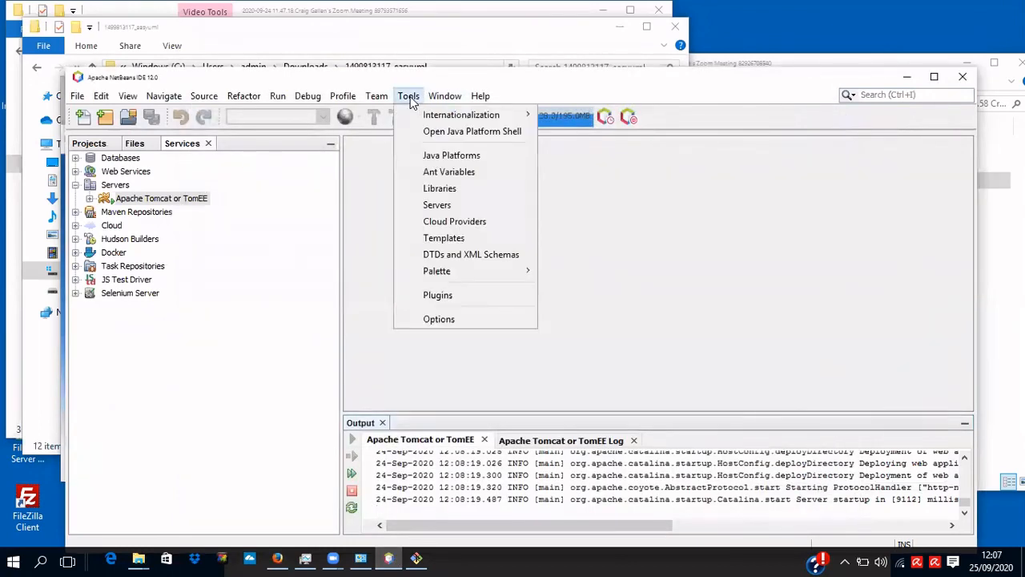
pyautogui.click(439, 294)
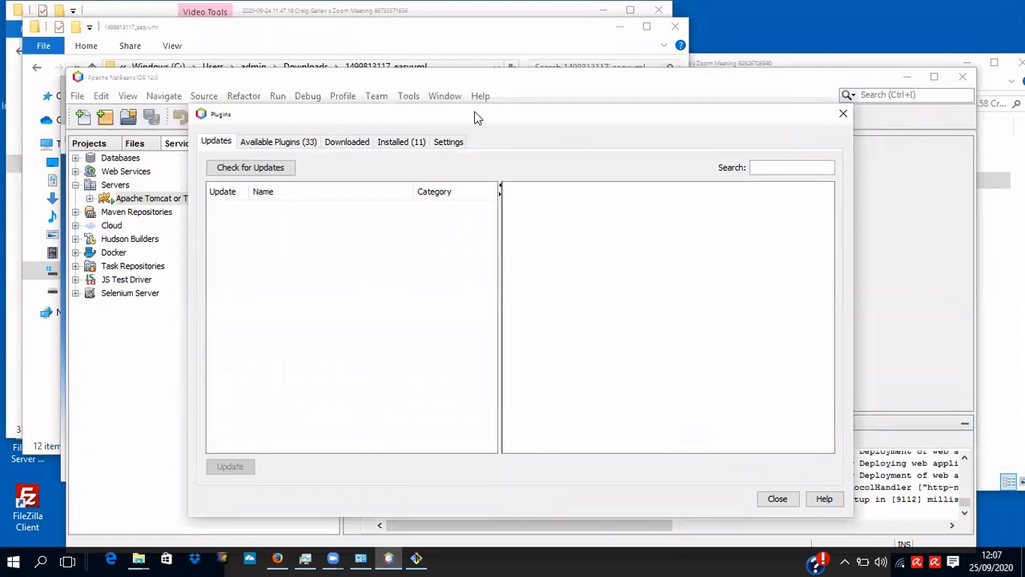
pyautogui.click(298, 140)
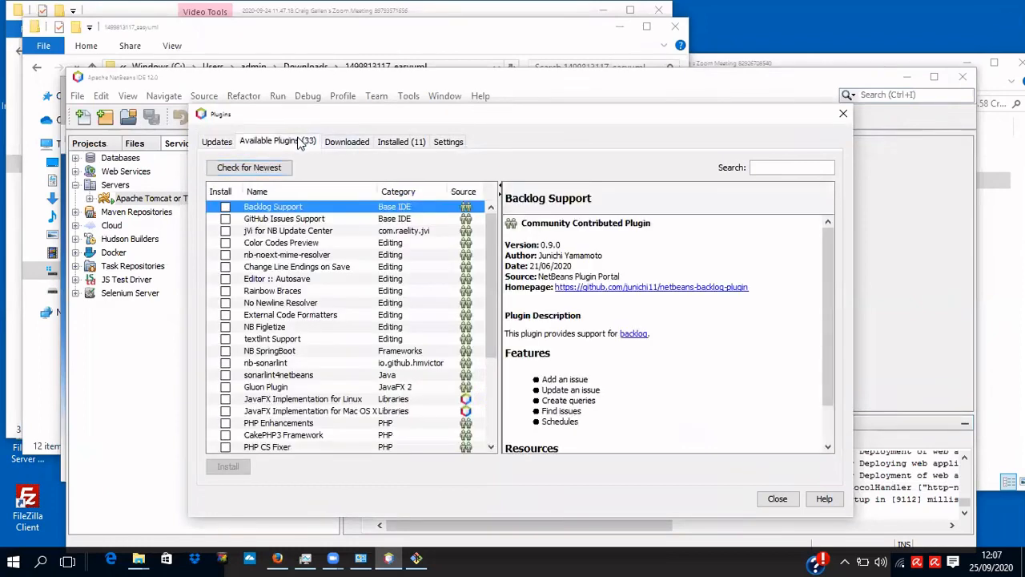
pyautogui.click(402, 144)
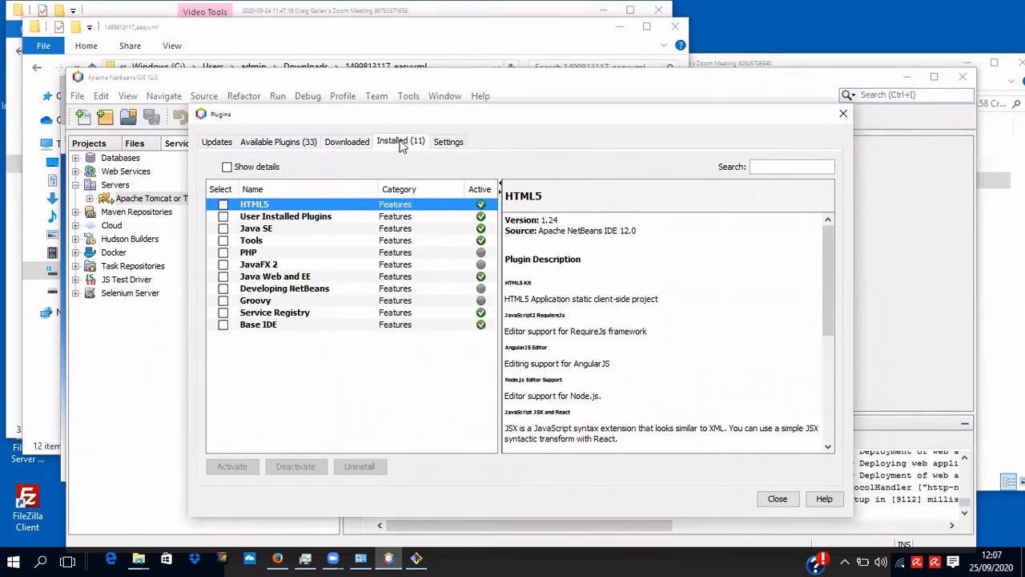
pyautogui.click(356, 145)
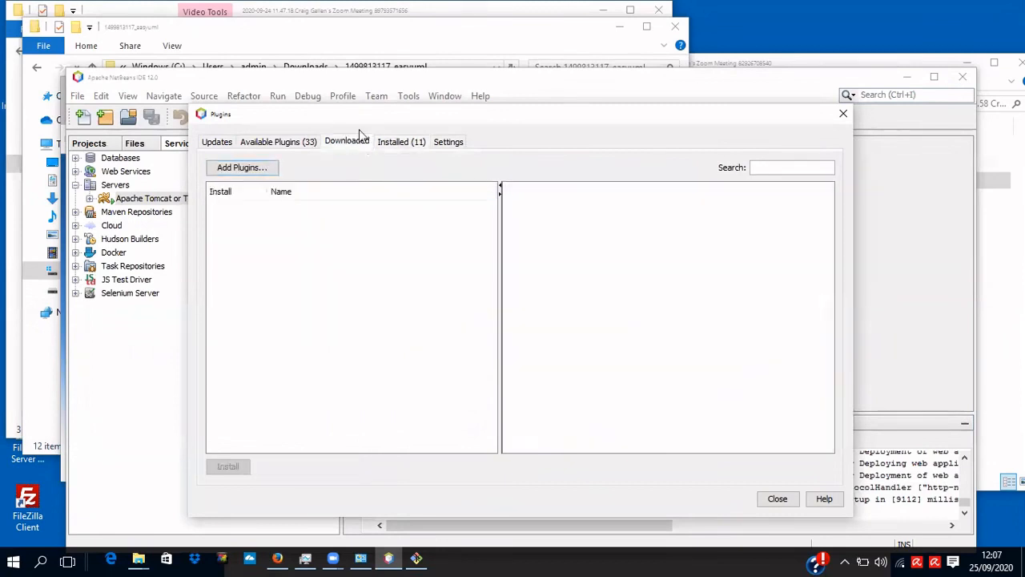
pyautogui.click(255, 170)
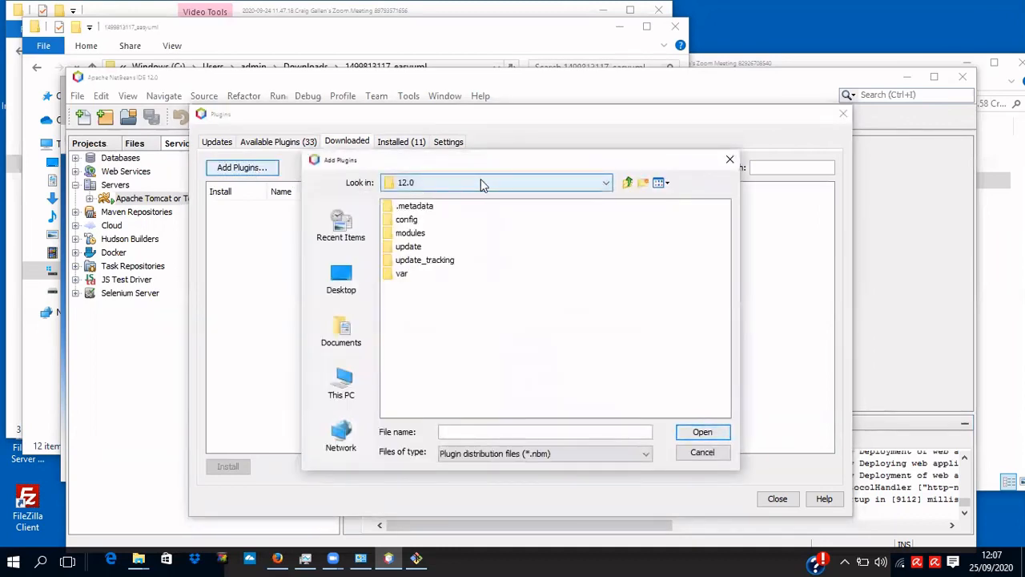
# Go to the pasted easyUML folder path, select all the .nbm files, and load them.
pyautogui.click(482, 183)
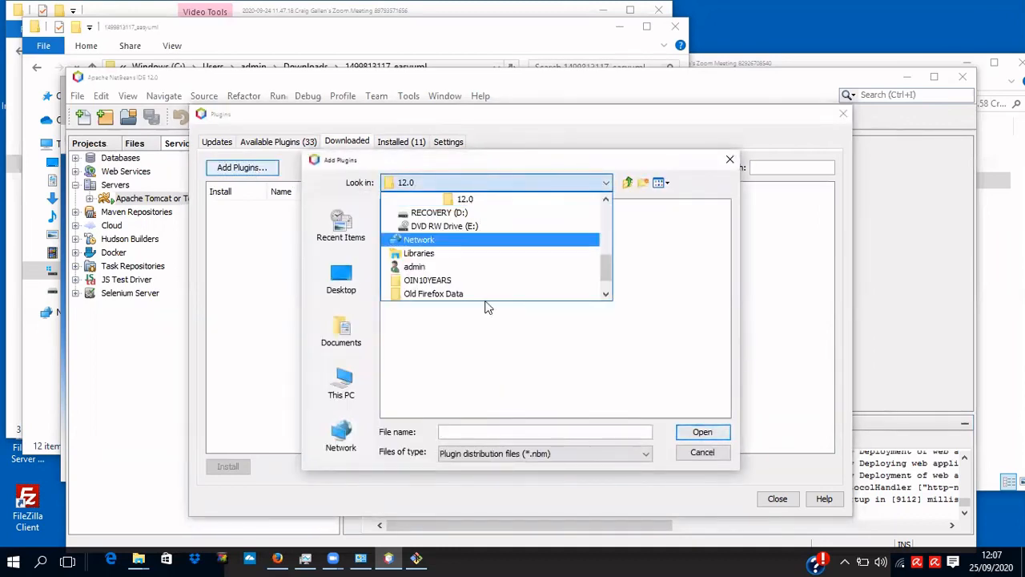
pyautogui.click(493, 433)
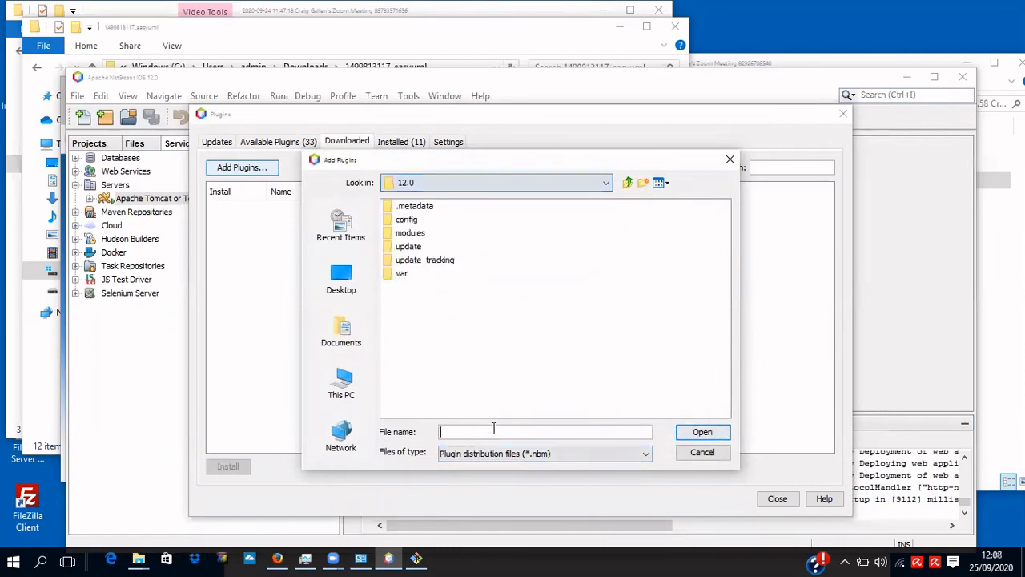
pyautogui.hotkey('ctrl', 'v')
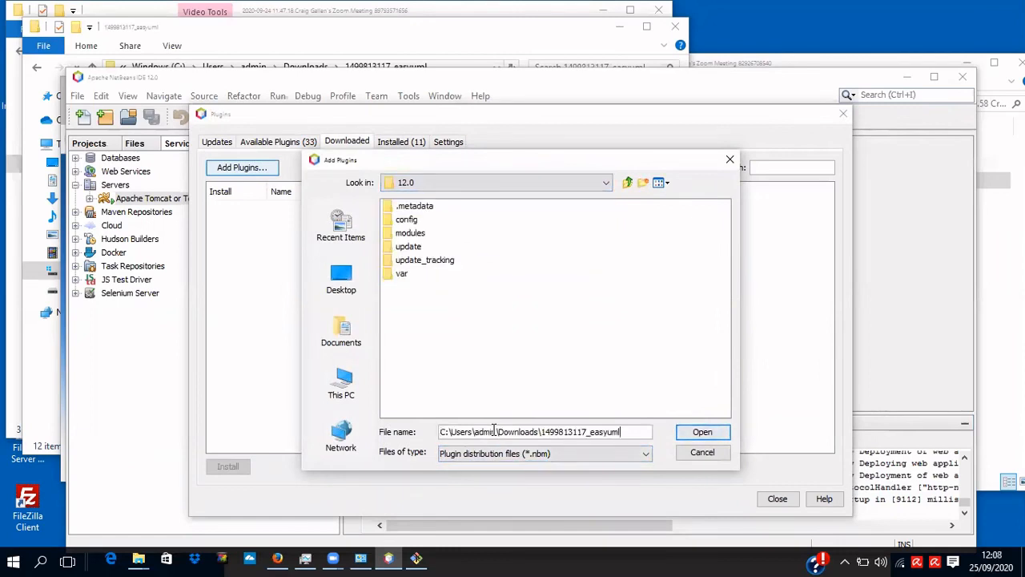
pyautogui.press('Return')
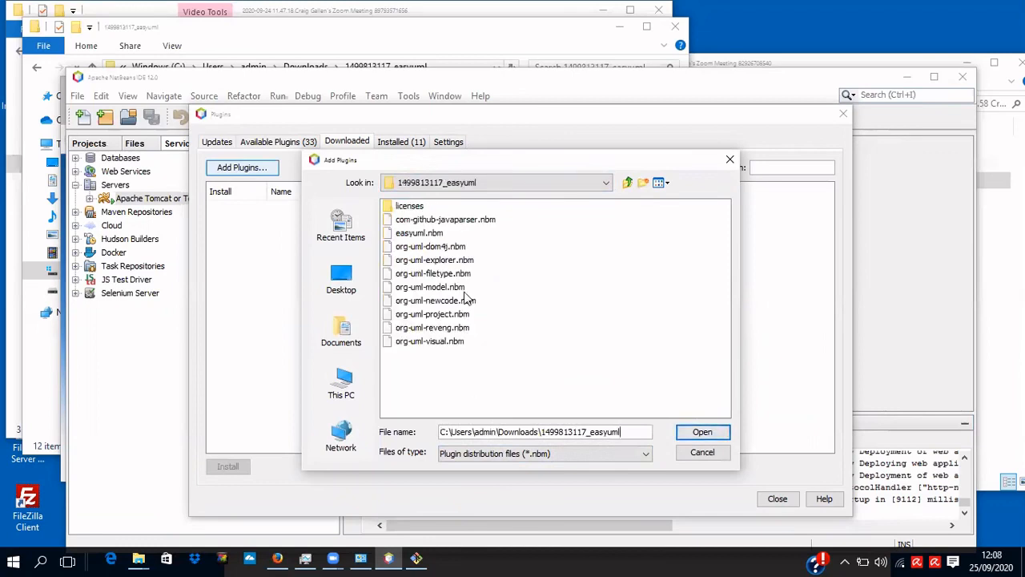
pyautogui.click(447, 225)
pyautogui.moveTo(448, 225); pyautogui.dragTo(445, 353)
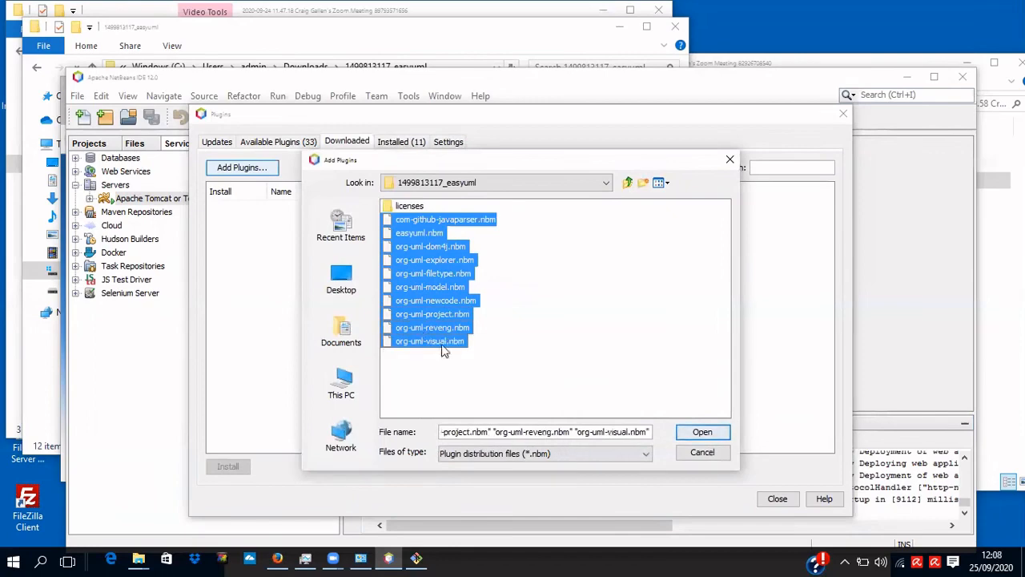
pyautogui.click(698, 433)
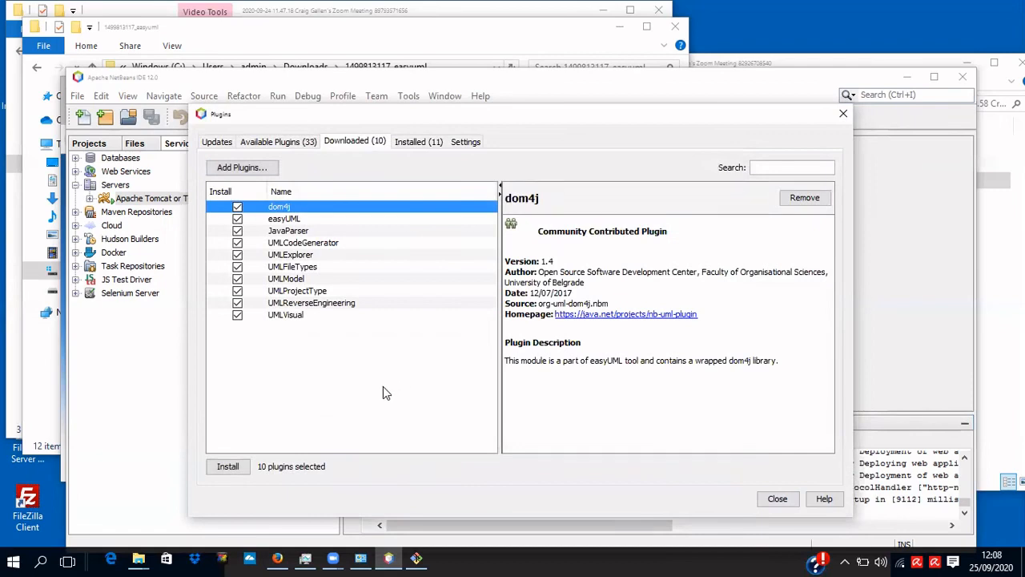
# Install the ten easyUML plugins, accepting the licences and the self-signed certificate warning.
pyautogui.click(225, 471)
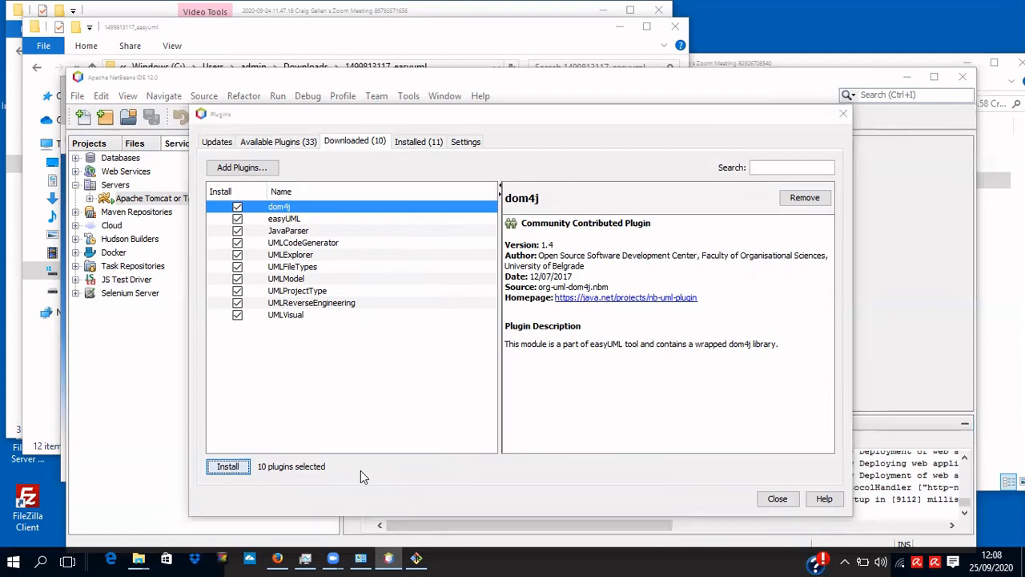
pyautogui.click(576, 472)
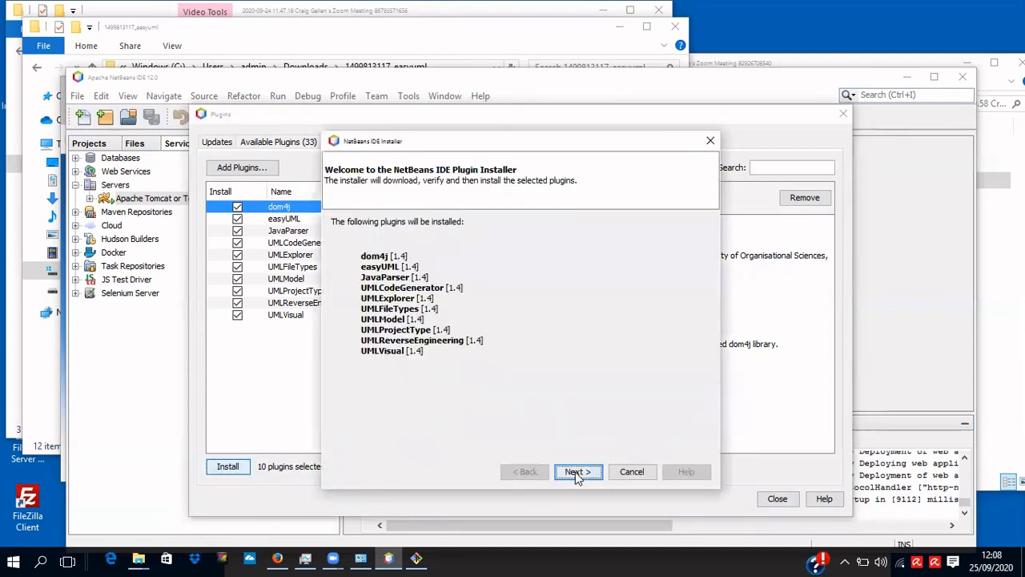
pyautogui.click(345, 441)
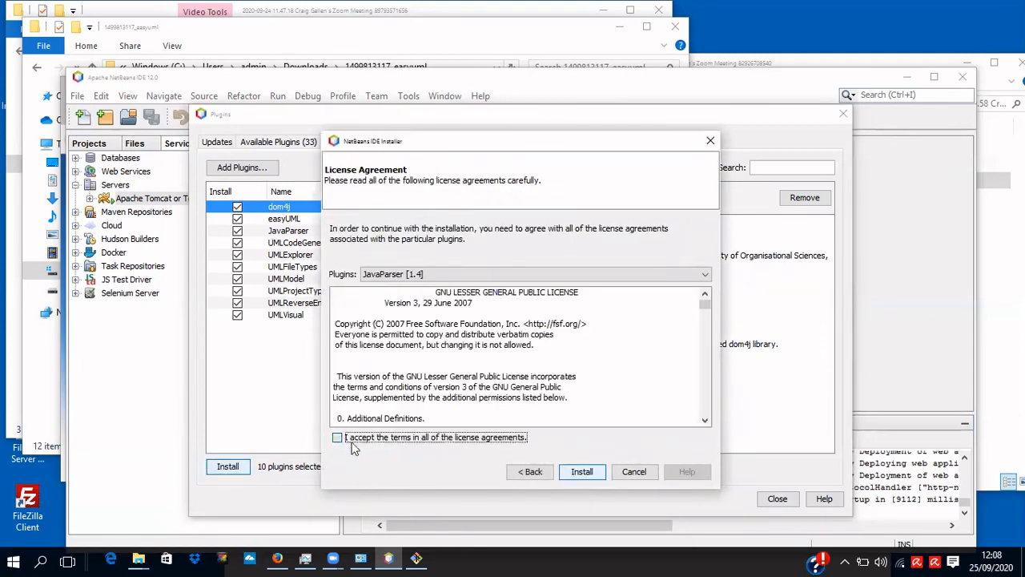
pyautogui.click(587, 474)
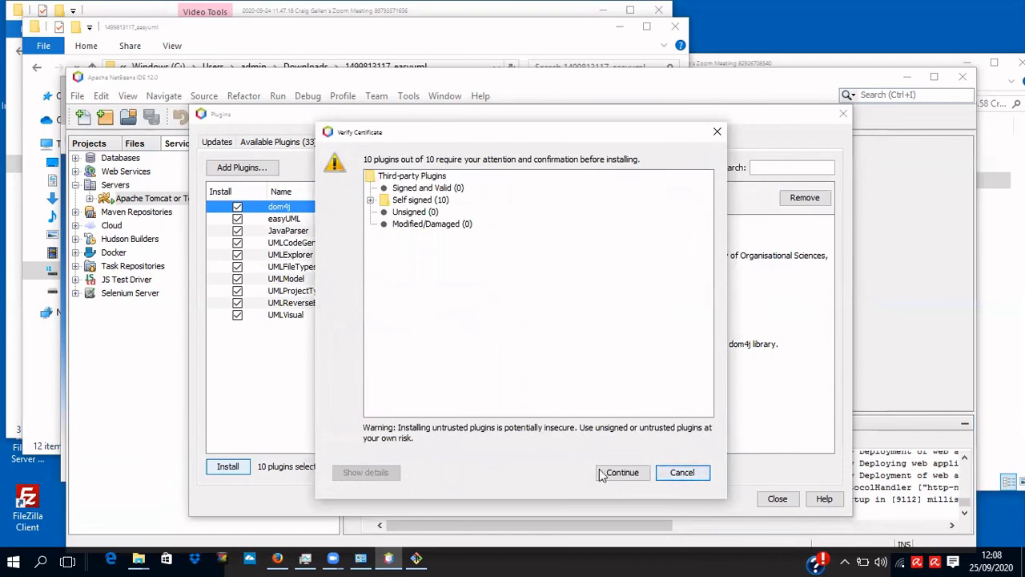
pyautogui.click(623, 473)
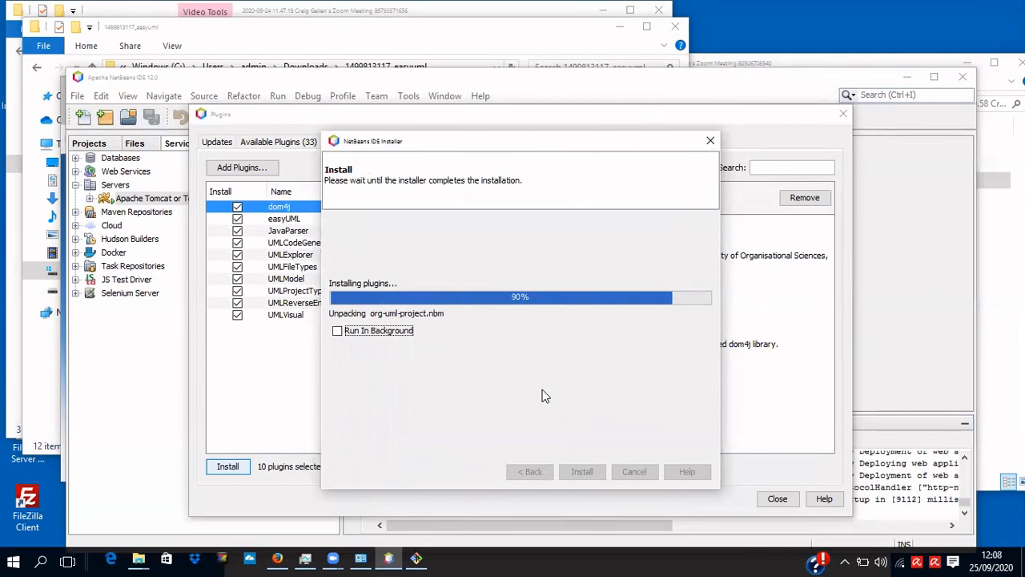
pyautogui.click(642, 472)
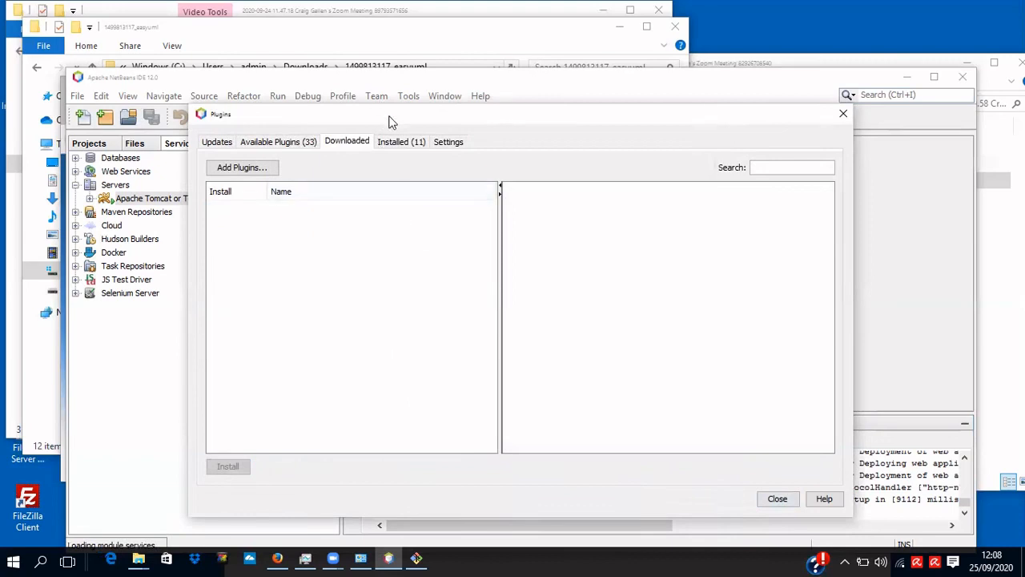
# Review the Installed, Downloaded and Available Plugins lists, then close the Plugins manager.
pyautogui.click(398, 142)
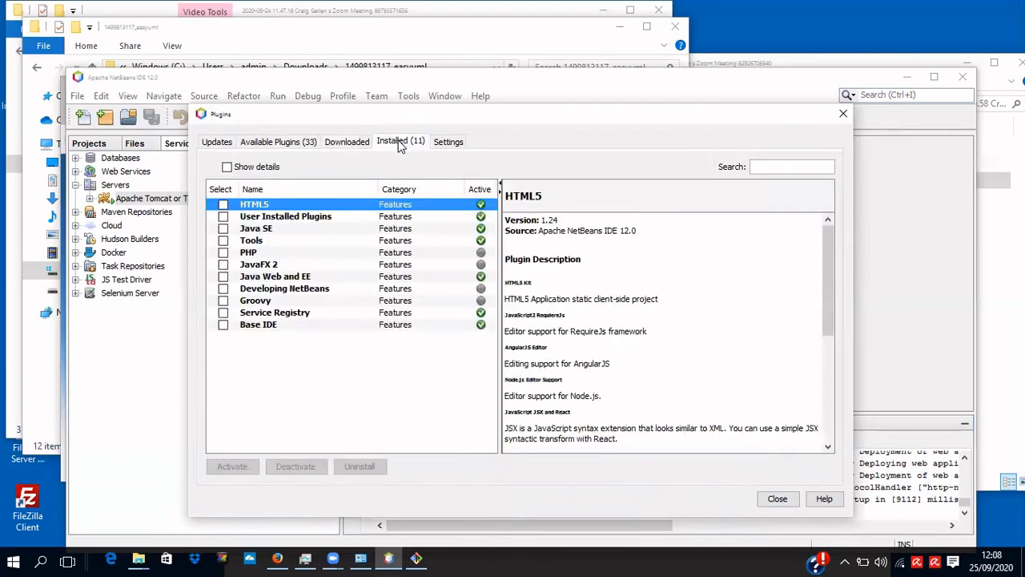
pyautogui.click(348, 146)
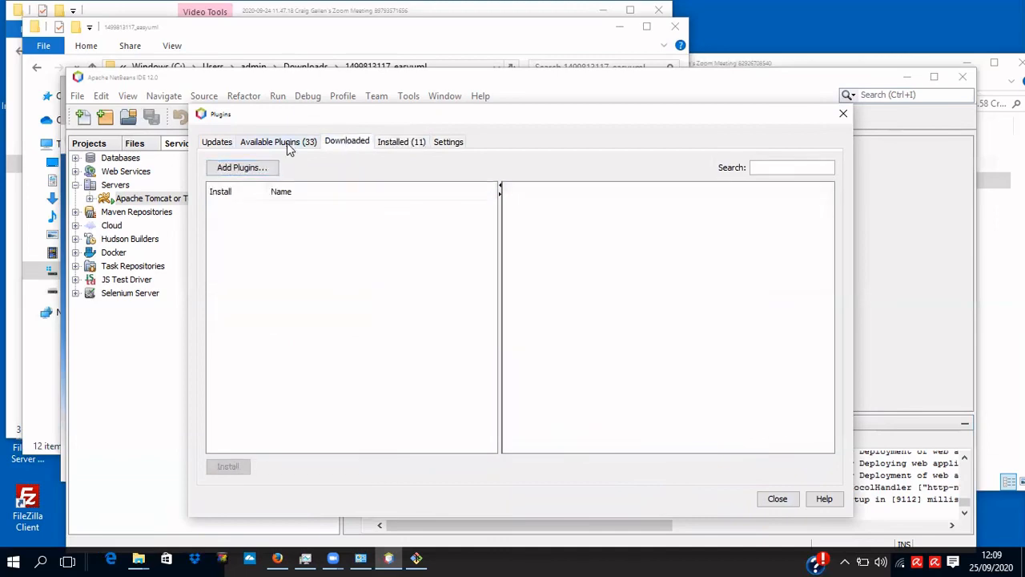
pyautogui.click(286, 141)
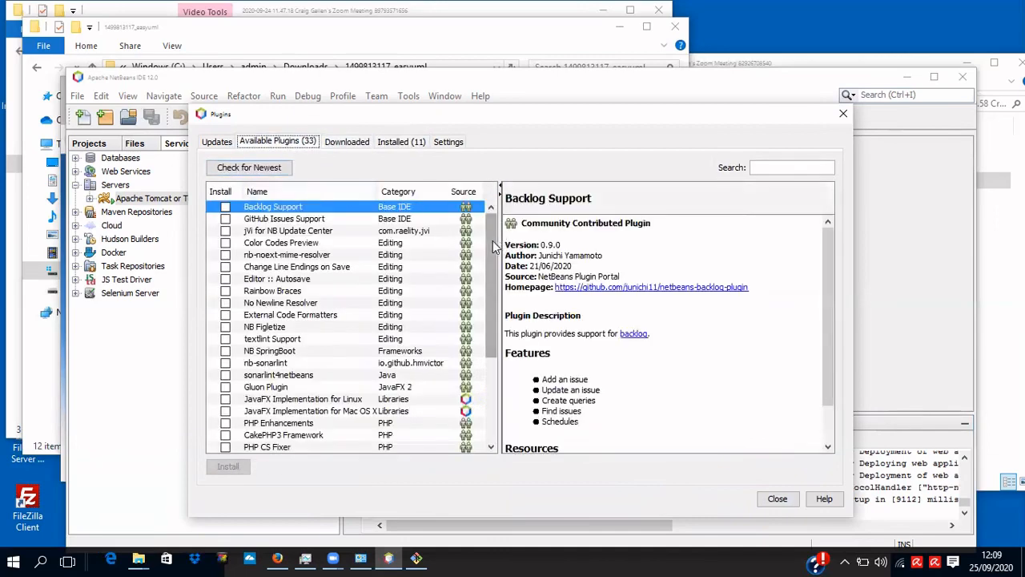
pyautogui.scroll(-2, 491, 241)
pyautogui.scroll(-3, 493, 302)
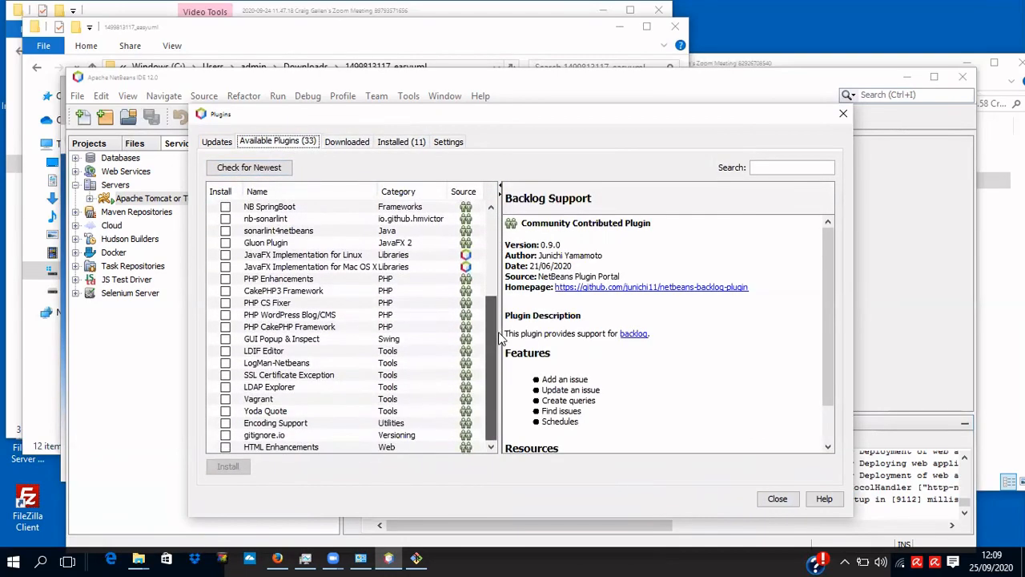
pyautogui.scroll(3, 487, 230)
pyautogui.scroll(1, 488, 230)
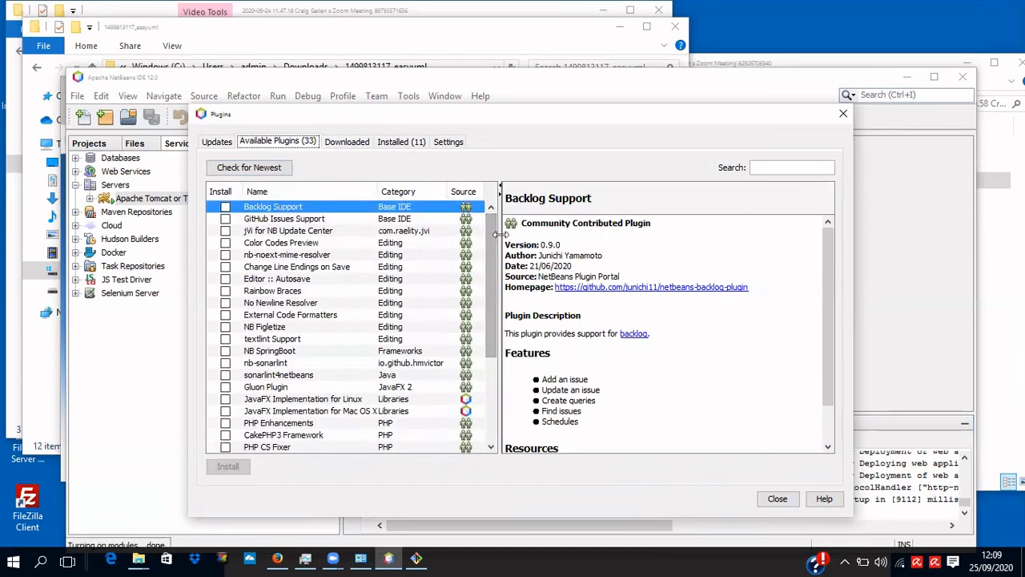
pyautogui.click(408, 144)
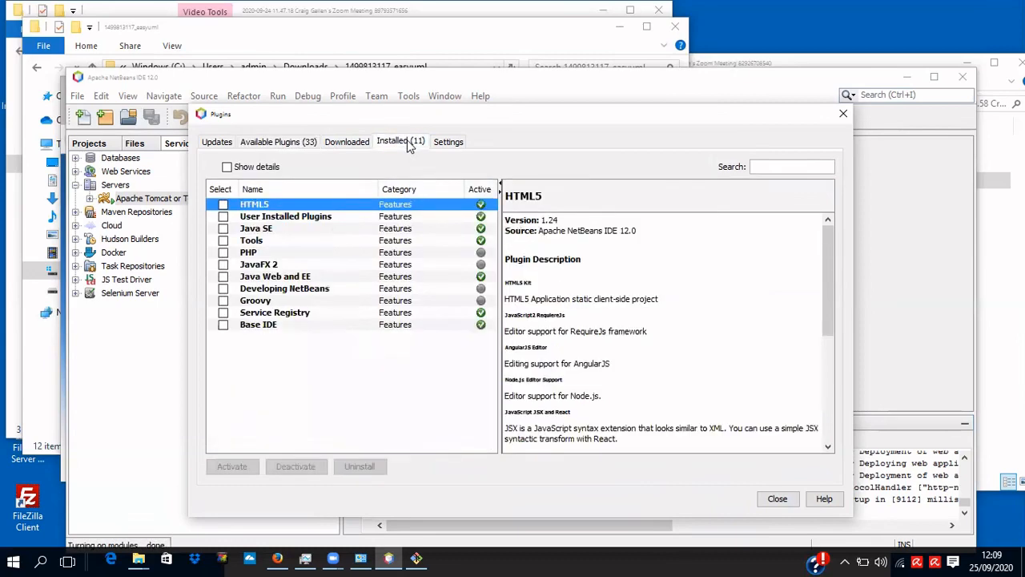
pyautogui.click(778, 498)
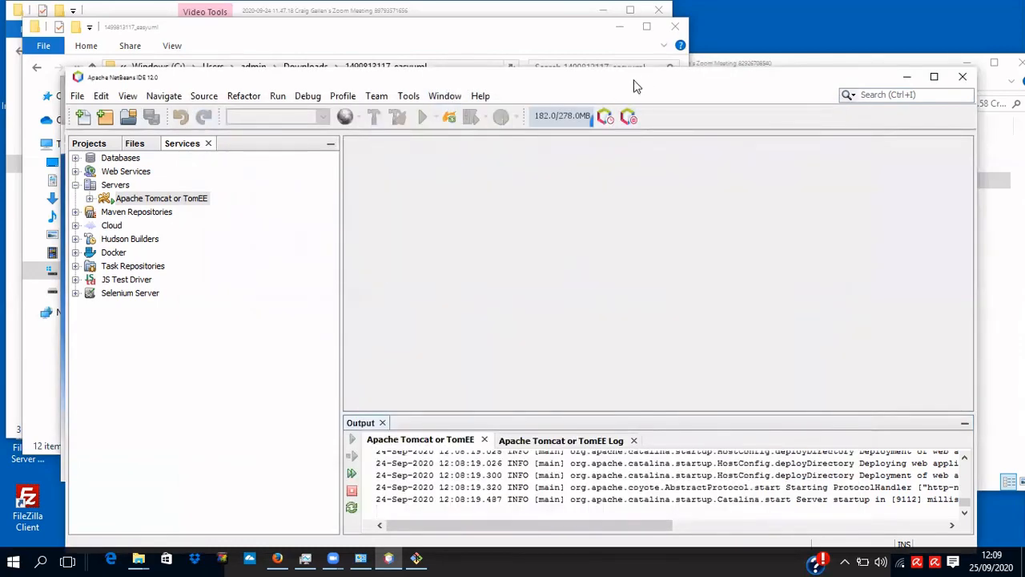
pyautogui.click(409, 96)
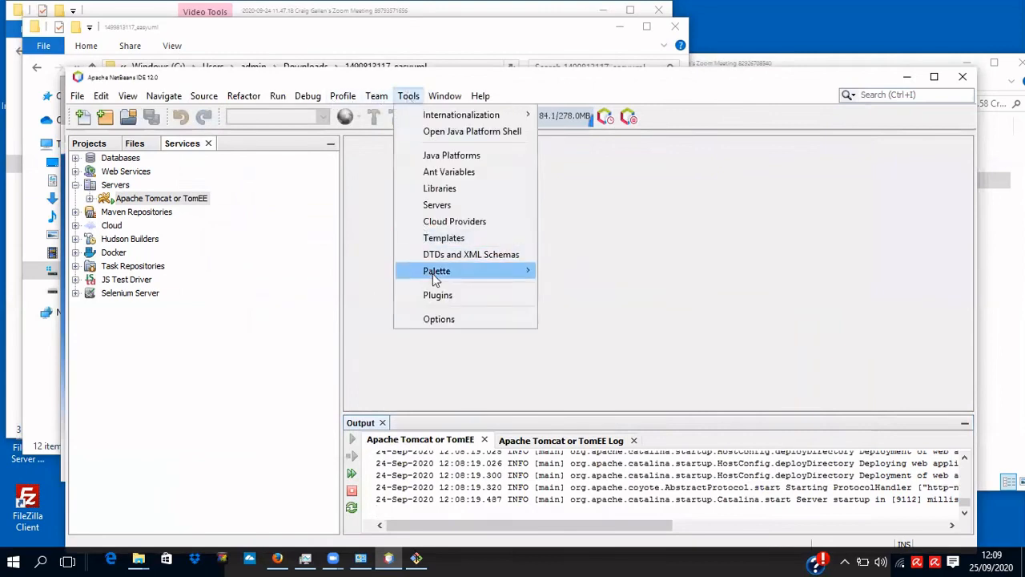
pyautogui.click(446, 297)
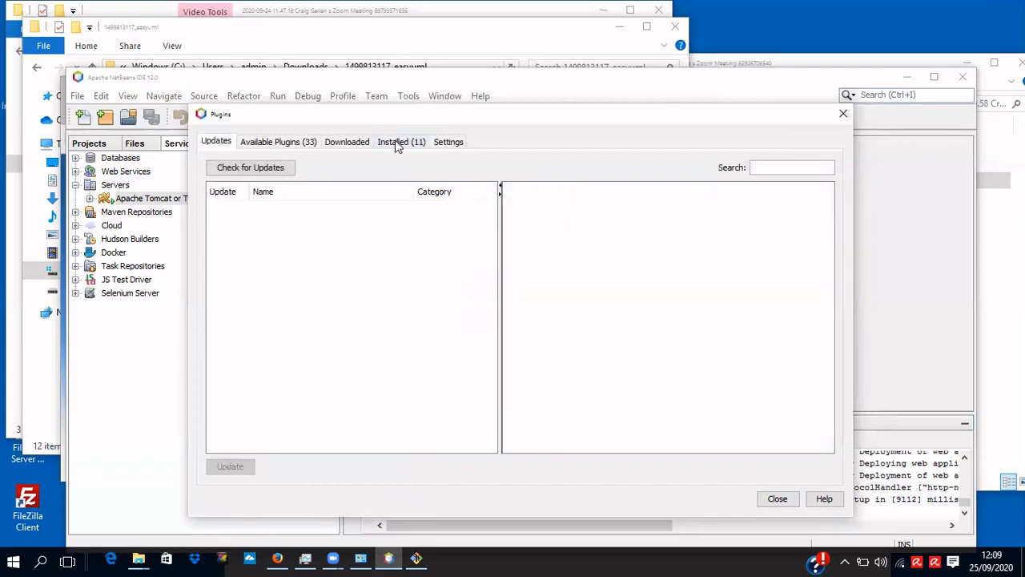
pyautogui.click(352, 143)
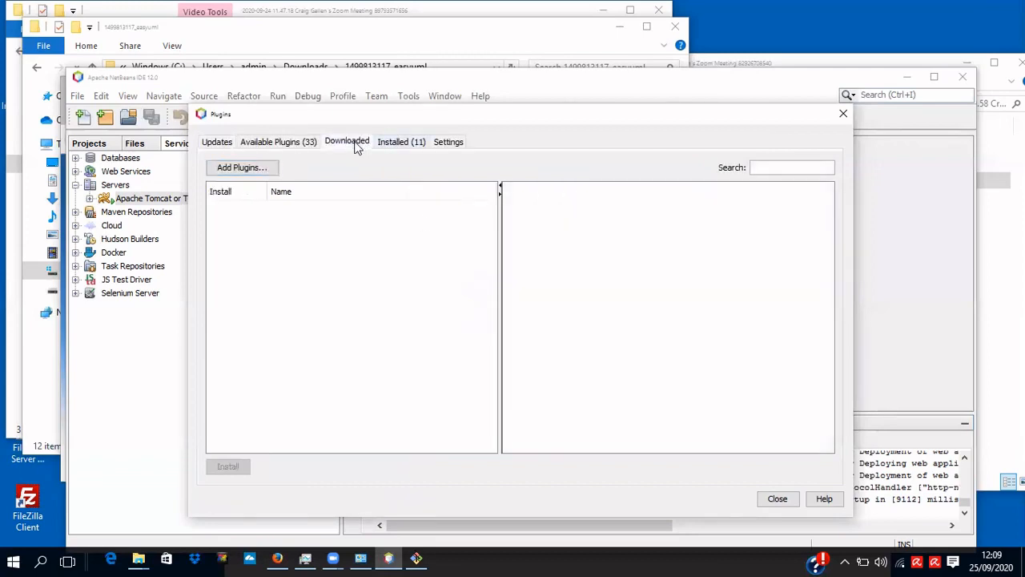
pyautogui.click(262, 171)
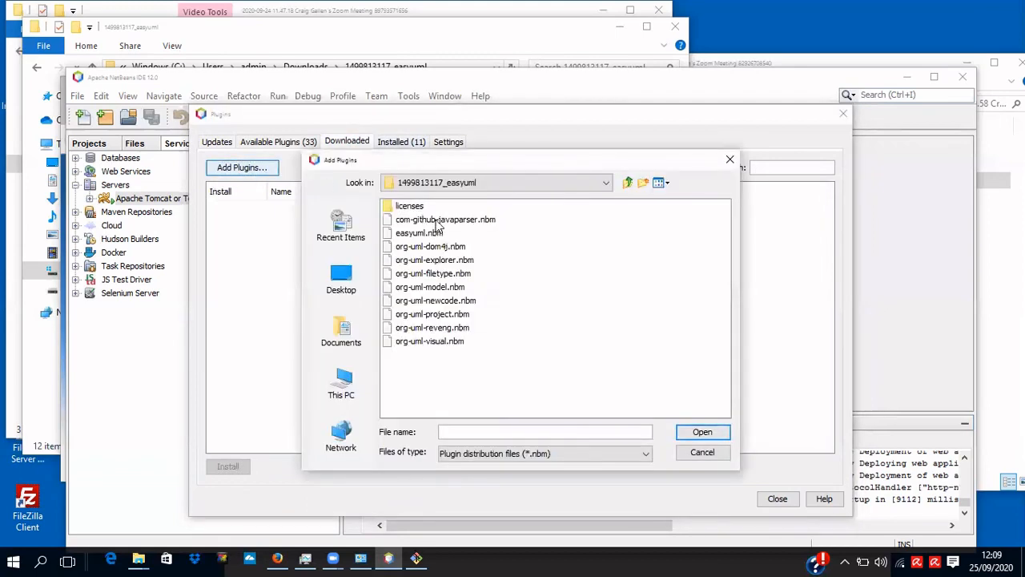
pyautogui.click(437, 220)
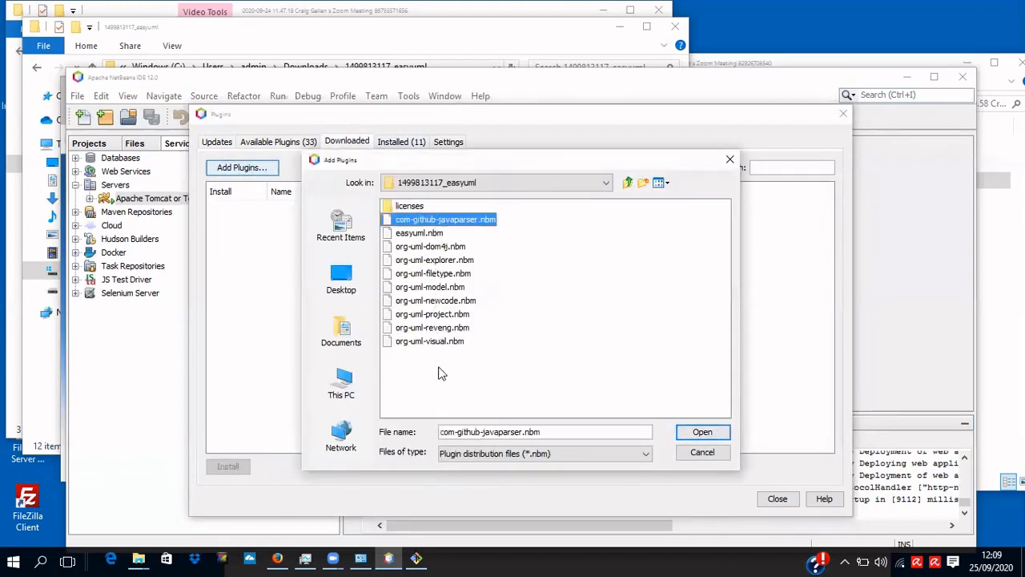
pyautogui.keyDown('shift'); pyautogui.click(439, 335); pyautogui.keyUp('shift')
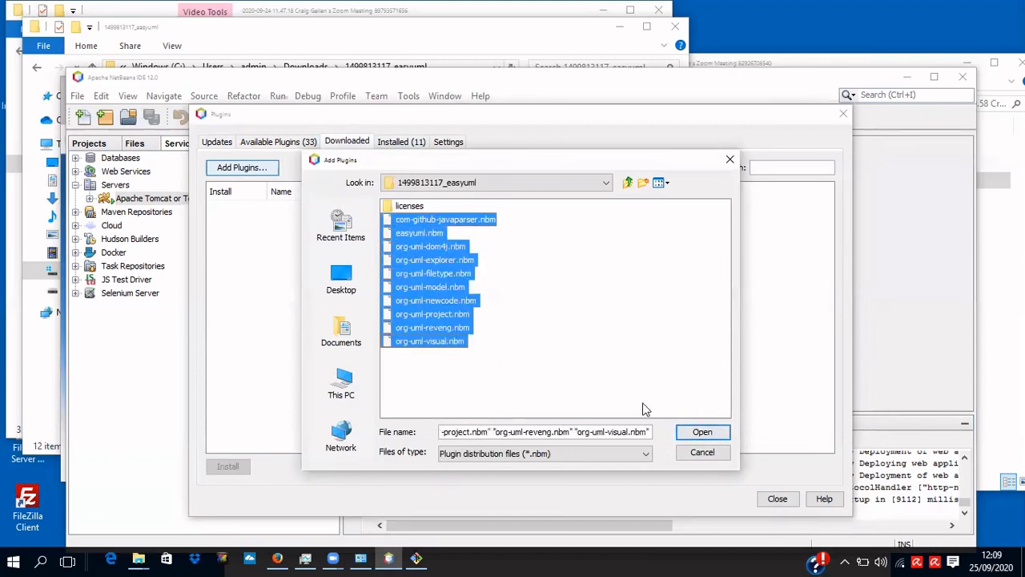
pyautogui.click(698, 437)
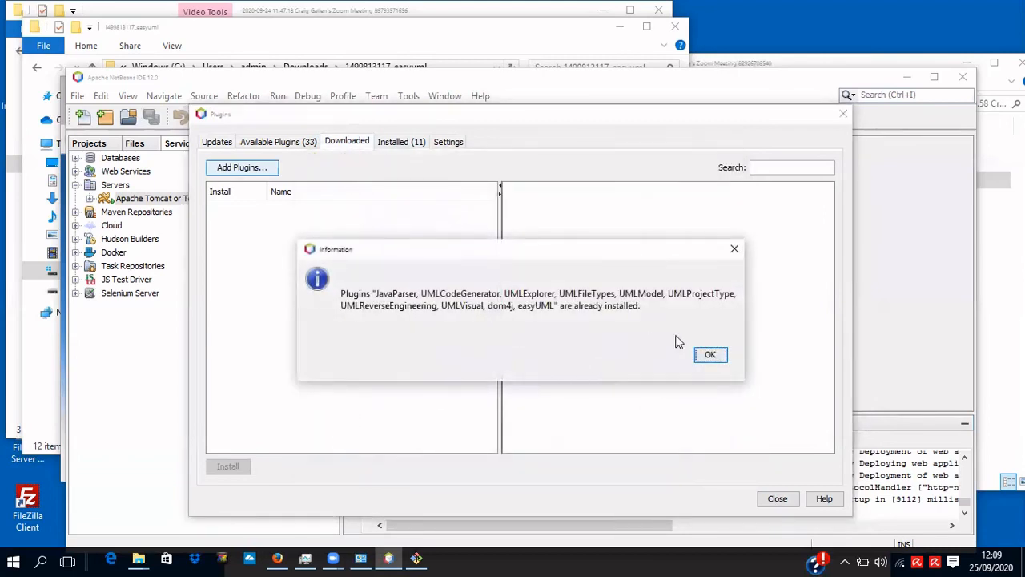
pyautogui.click(711, 357)
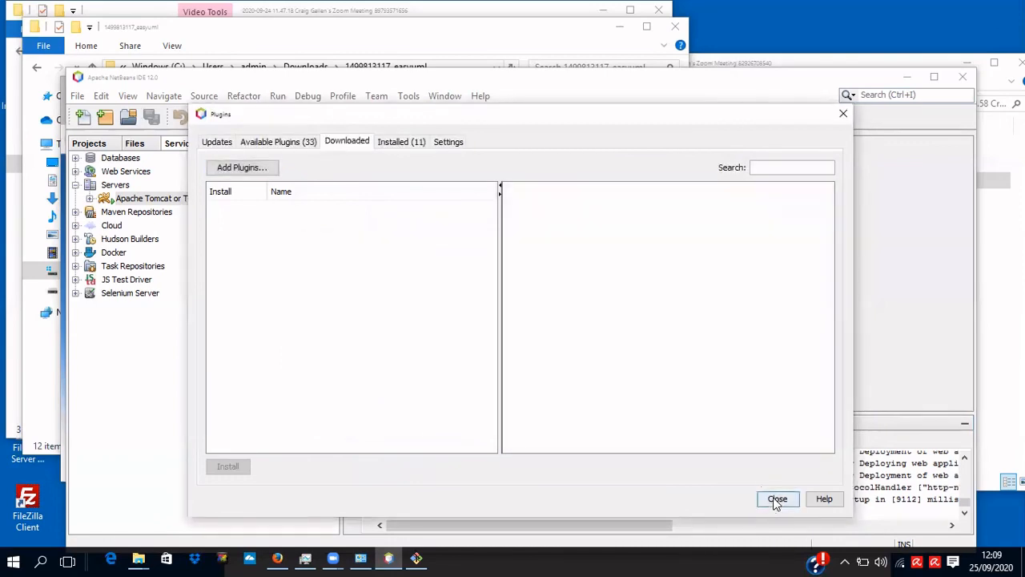
pyautogui.click(775, 499)
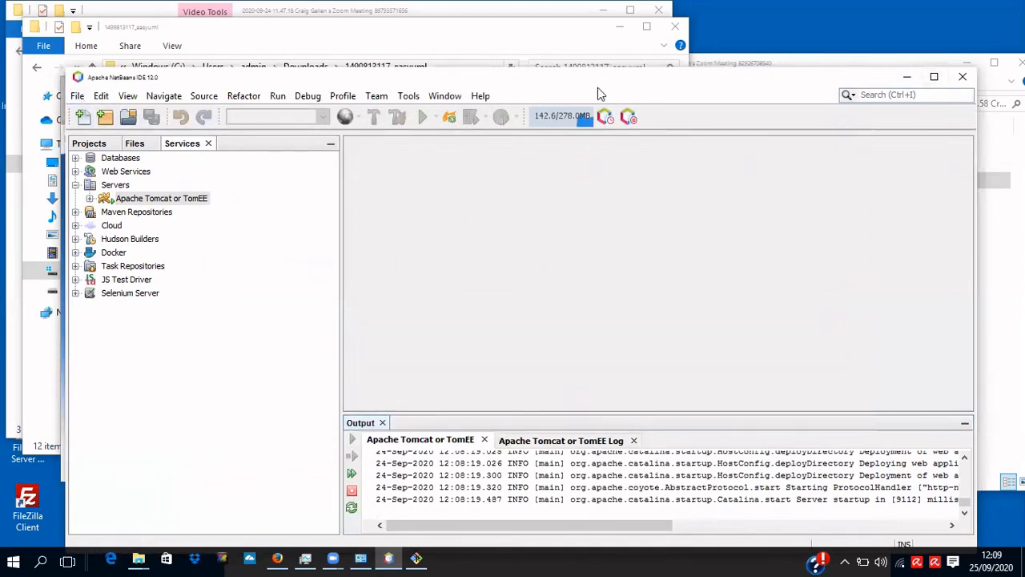
# Exit NetBeans with File > Exit and relaunch Apache NetBeans IDE 12.0 via Windows search 'net'.
pyautogui.click(77, 100)
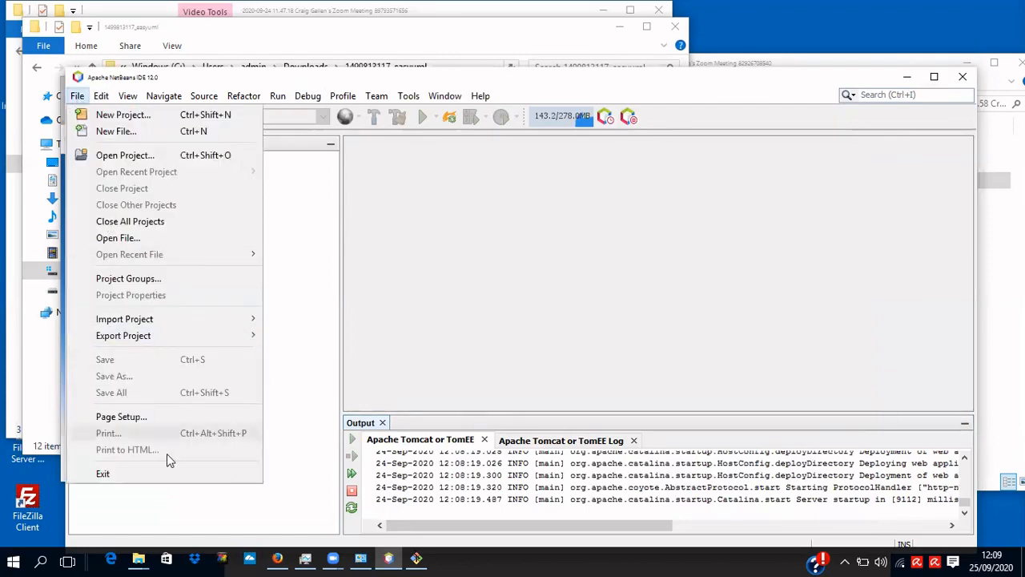
pyautogui.click(192, 468)
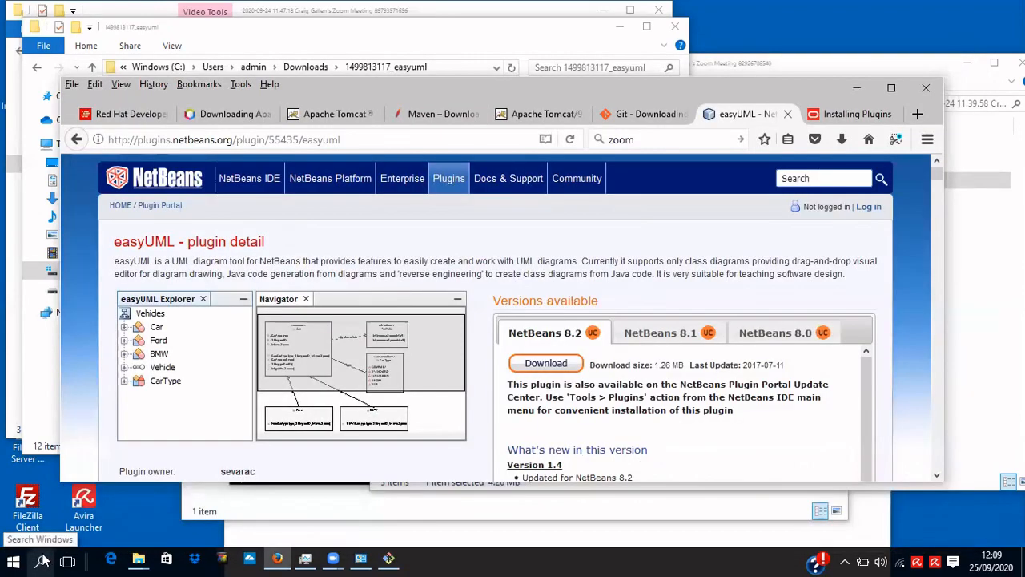
pyautogui.click(41, 560)
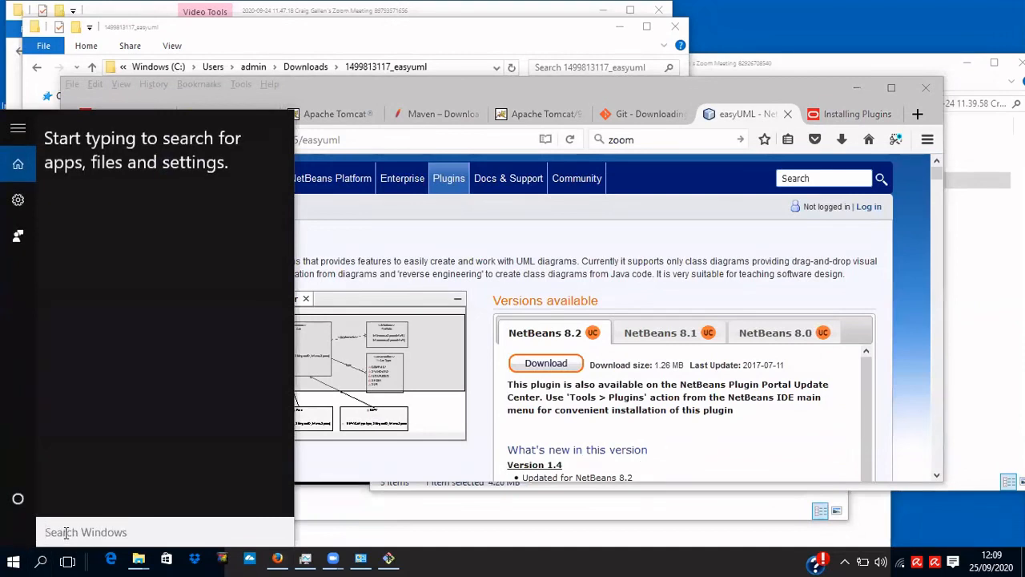
pyautogui.write('net')
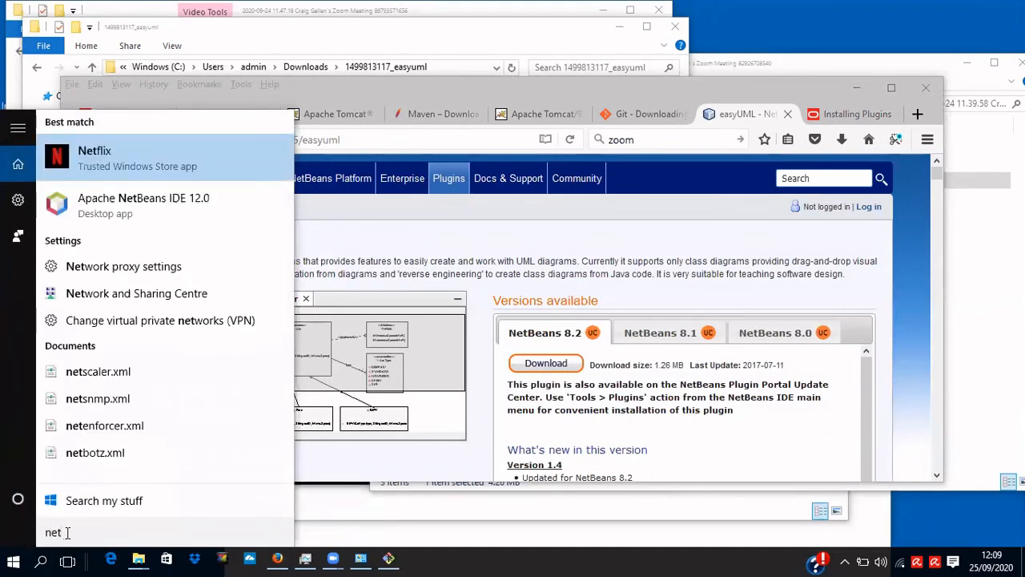
pyautogui.click(168, 206)
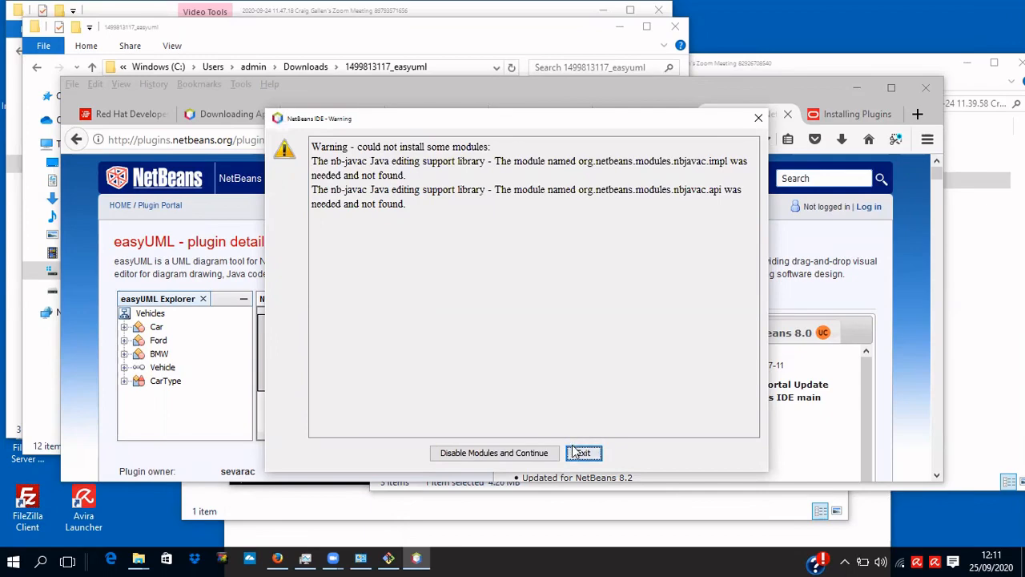
# Dismiss the missing-modules warning, accept usage statistics, and create the UMLDiagrams UML Diagrams project.
pyautogui.click(537, 454)
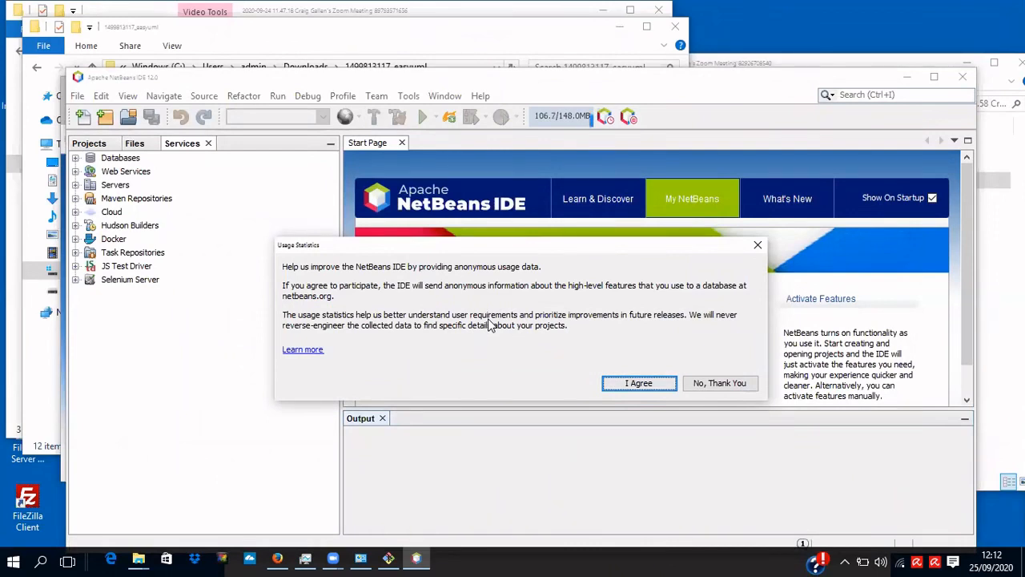
pyautogui.click(639, 383)
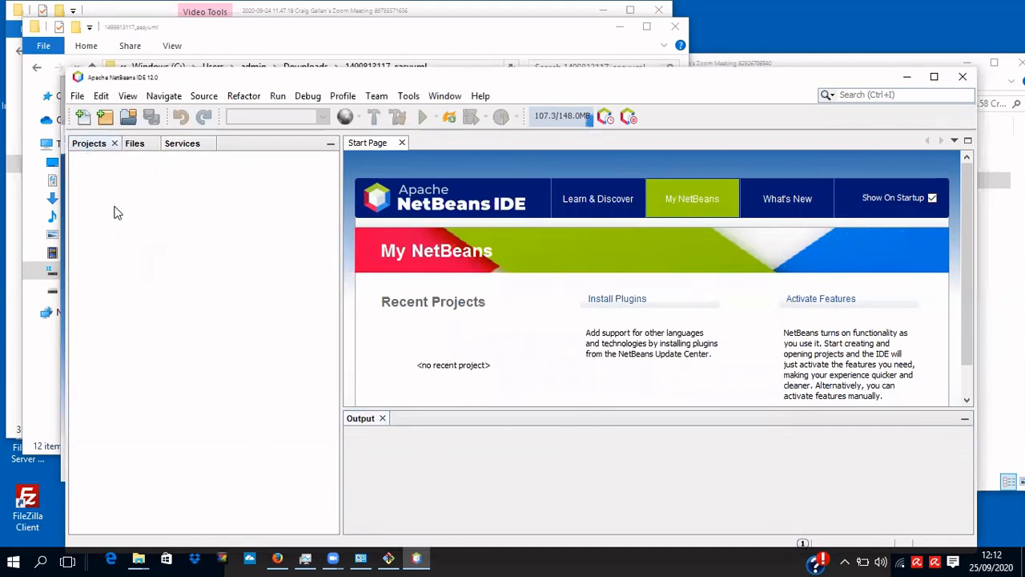
pyautogui.rightClick(115, 207)
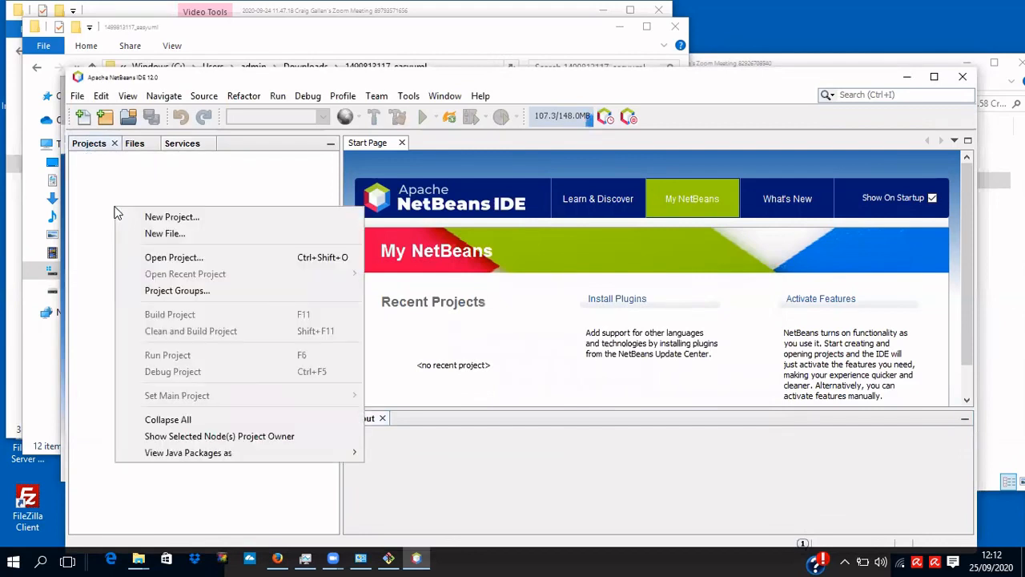
pyautogui.click(169, 218)
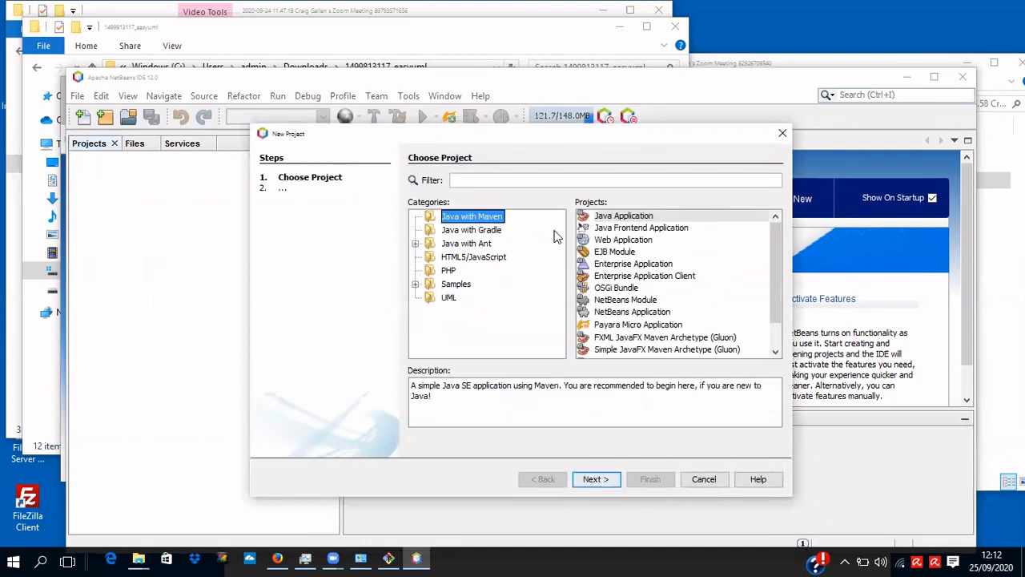
pyautogui.click(450, 297)
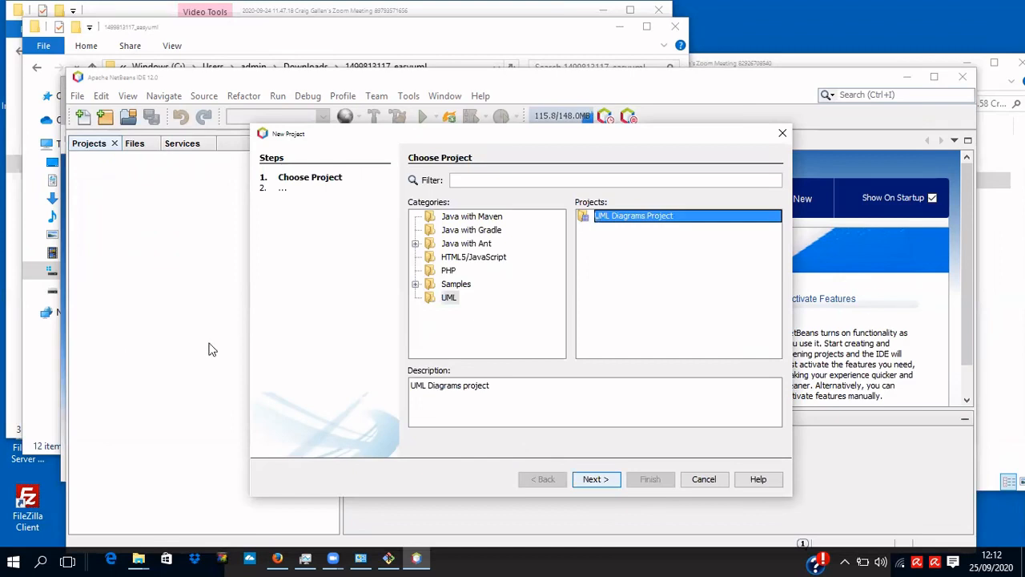
pyautogui.press('Return')
pyautogui.click(645, 479)
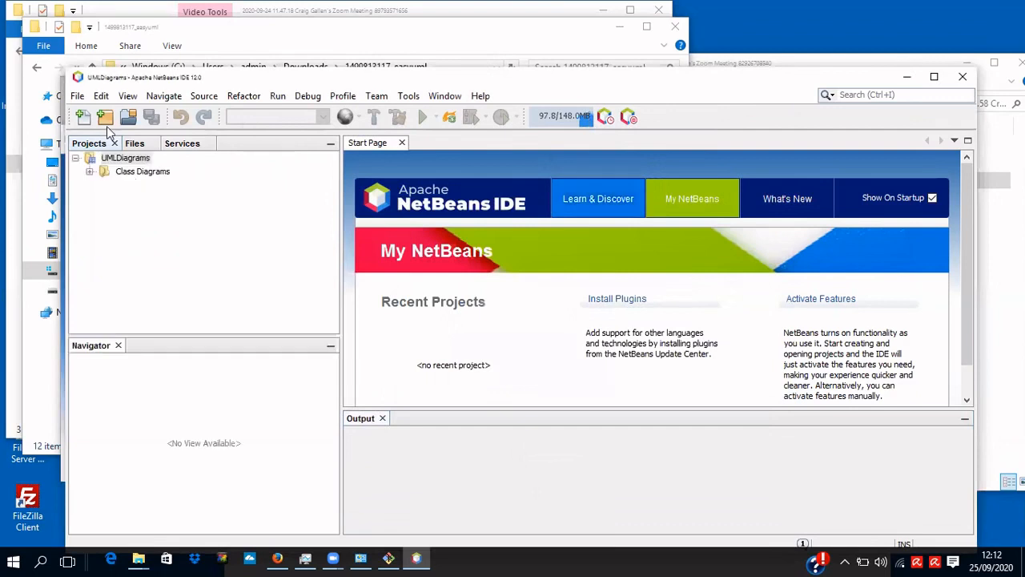
# Start a new UML Class Diagram file in the Class Diagrams folder.
pyautogui.click(145, 172)
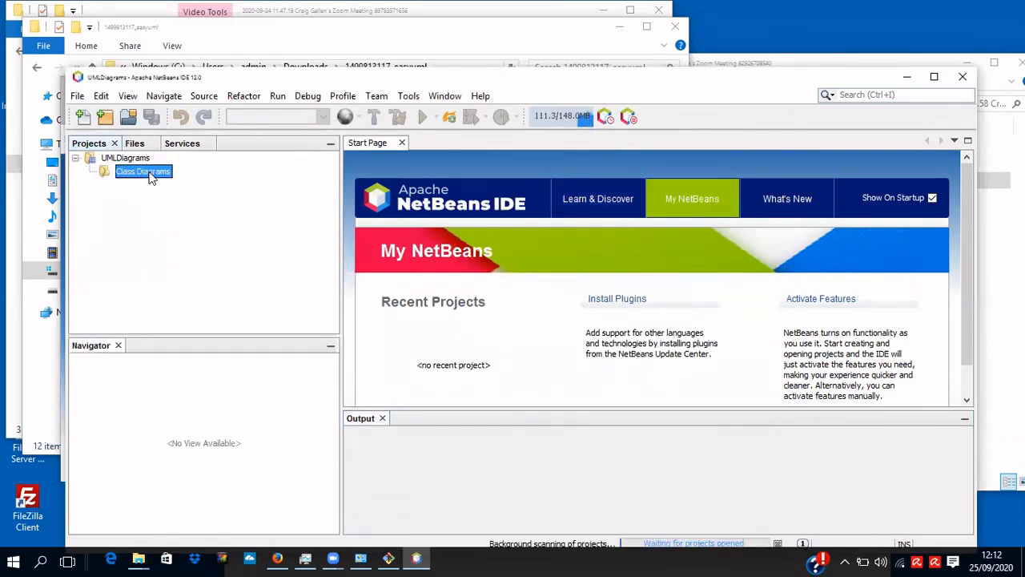
pyautogui.rightClick(150, 178)
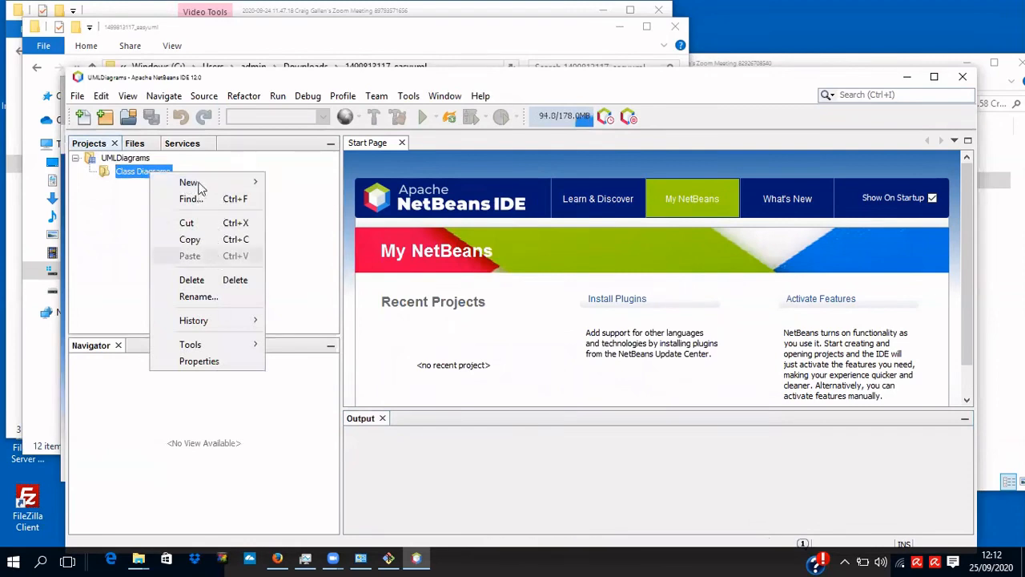
pyautogui.moveTo(232, 182)
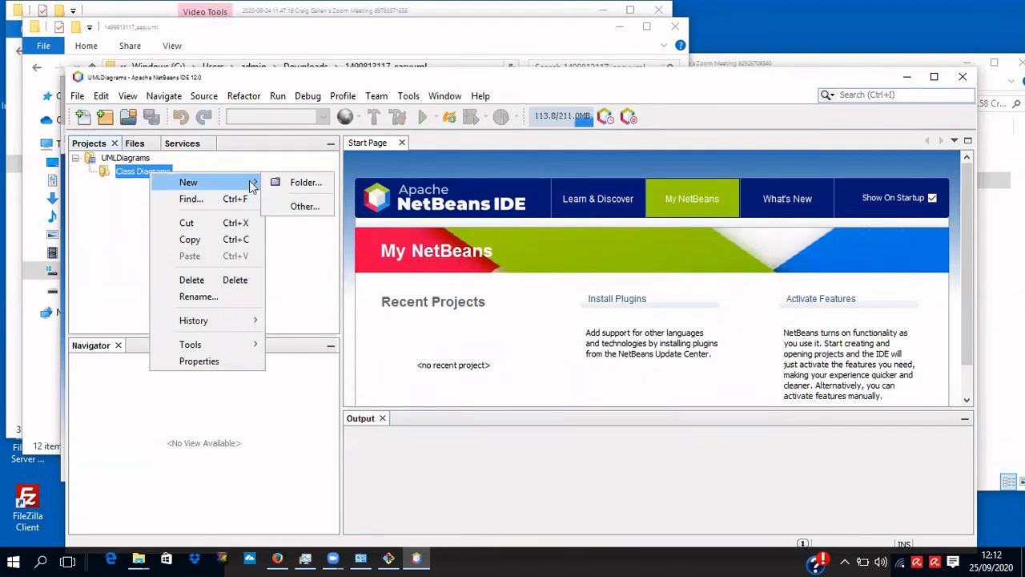
pyautogui.click(301, 207)
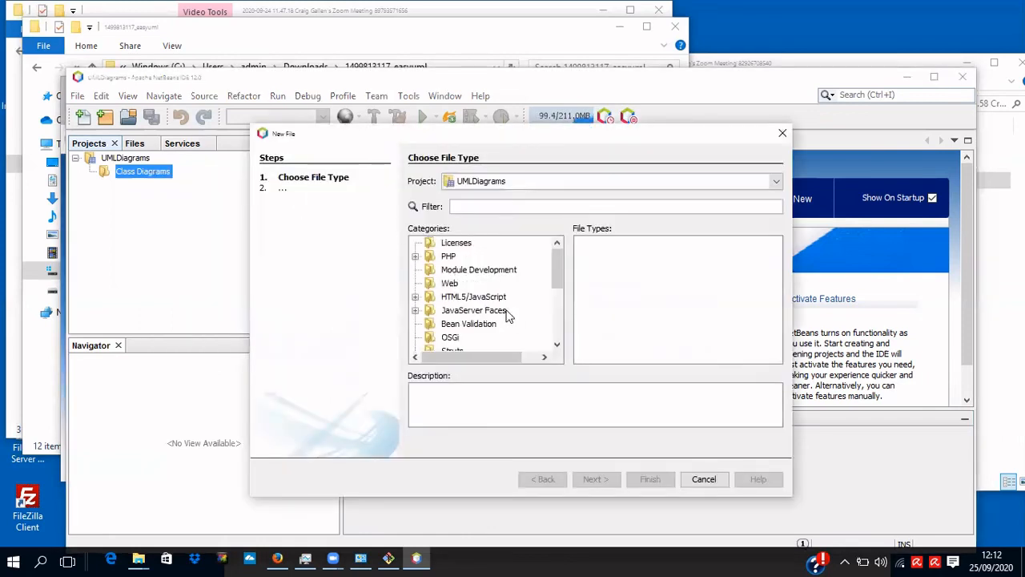
pyautogui.scroll(-3, 499, 312)
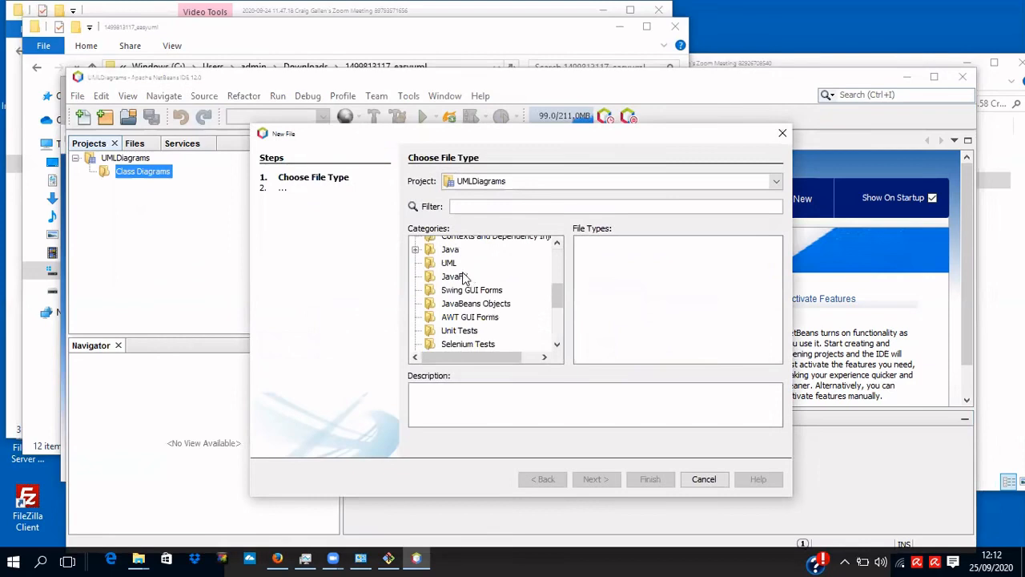
pyautogui.scroll(-3, 467, 288)
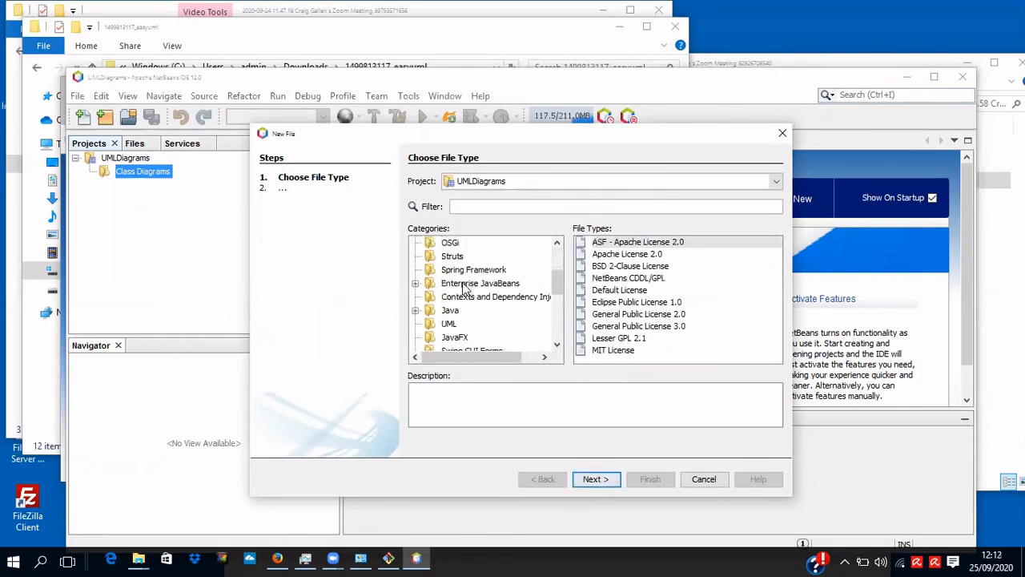
pyautogui.click(446, 284)
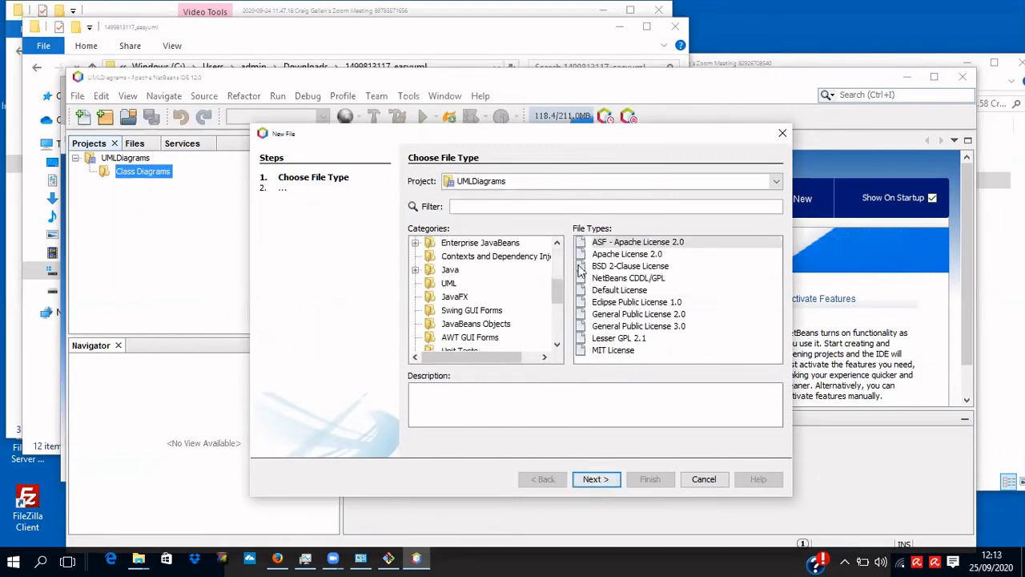
pyautogui.doubleClick(613, 242)
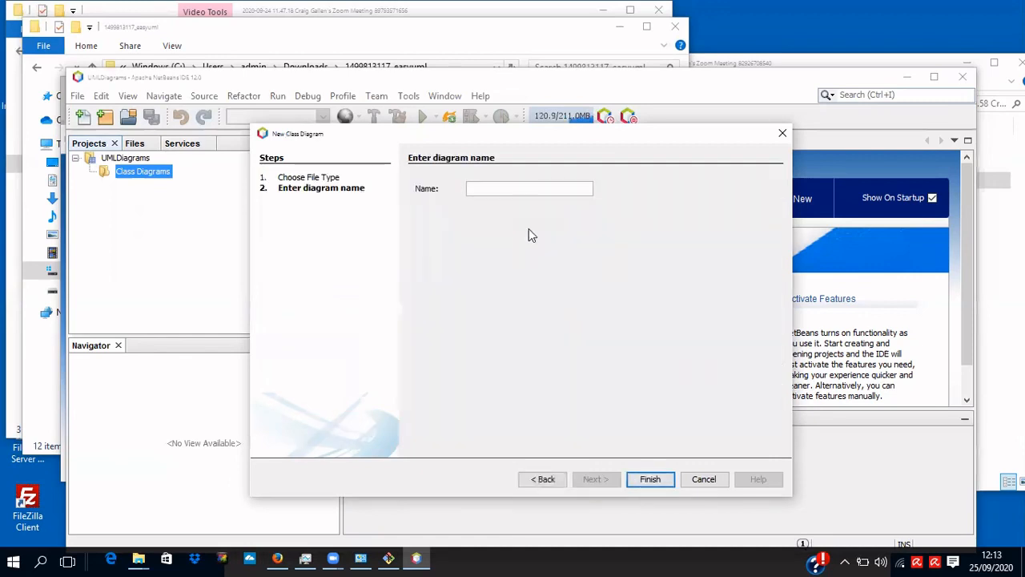
# Name the diagram classdiagram, create it, and place an UntitledClass box from the Palette.
pyautogui.write('classdiagram')
pyautogui.press('BackSpace')
pyautogui.write('m')
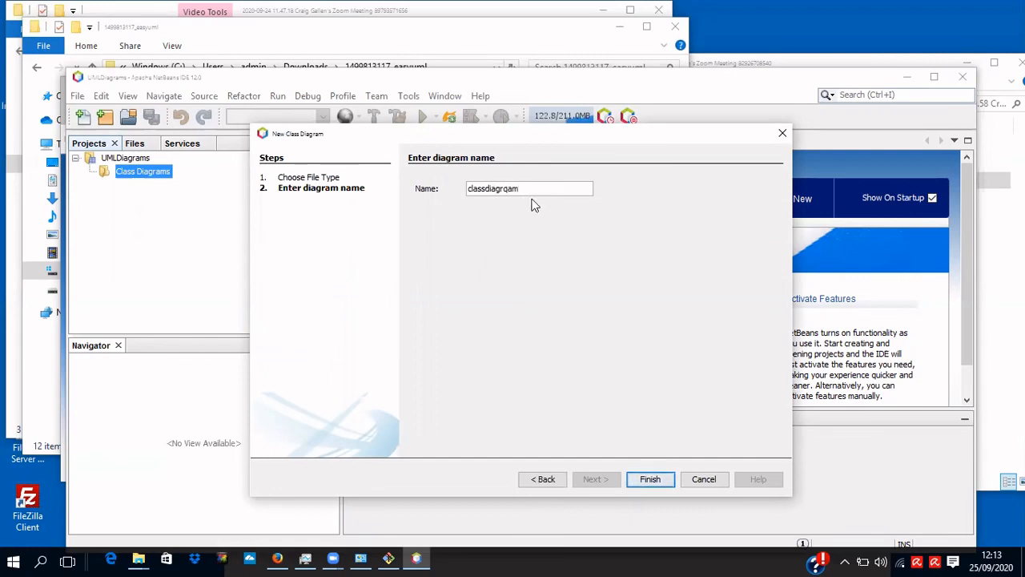
pyautogui.press('BackSpace')
pyautogui.click(661, 481)
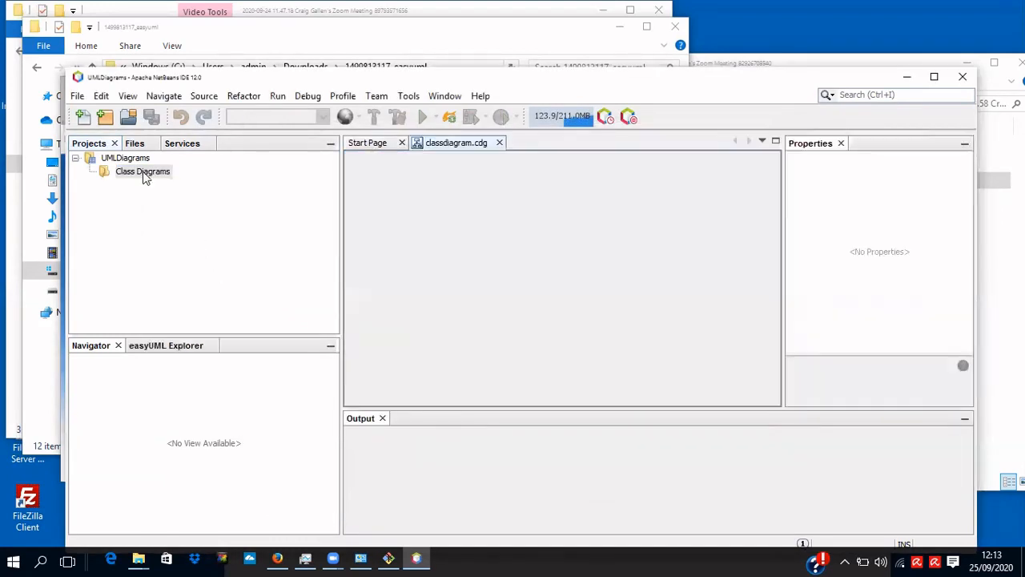
pyautogui.click(810, 190)
pyautogui.click(575, 213)
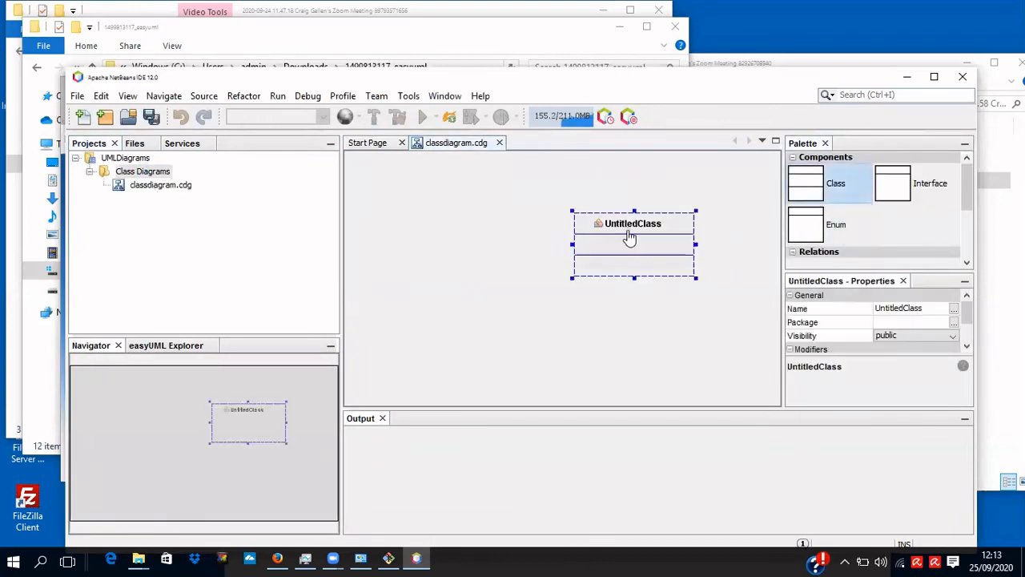
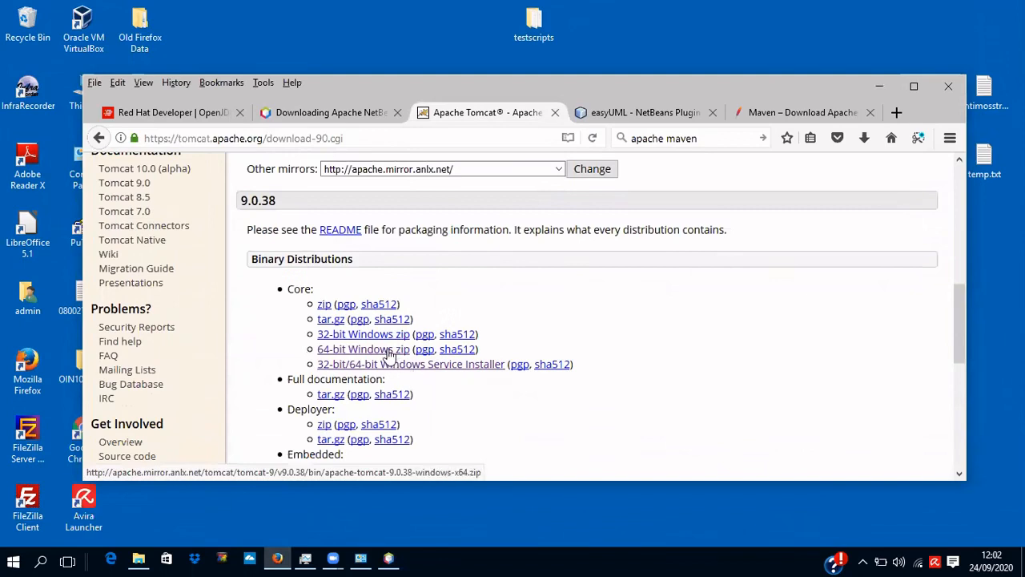
# Download apache-tomcat-9.0.38-windows-x64.zip and reveal the 11.9 MB file in its Downloads folder.
pyautogui.click(348, 355)
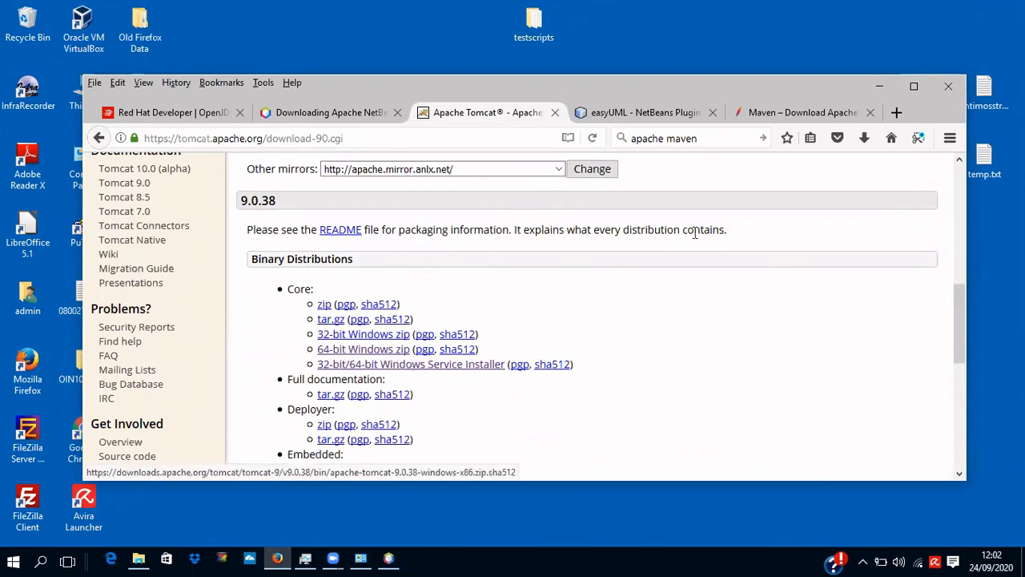
pyautogui.click(864, 139)
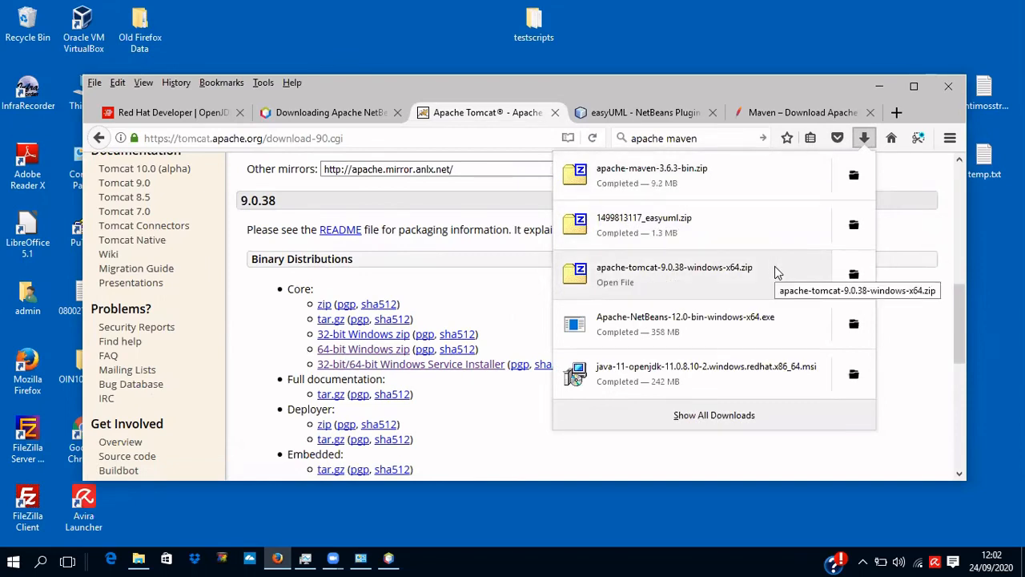
pyautogui.click(854, 275)
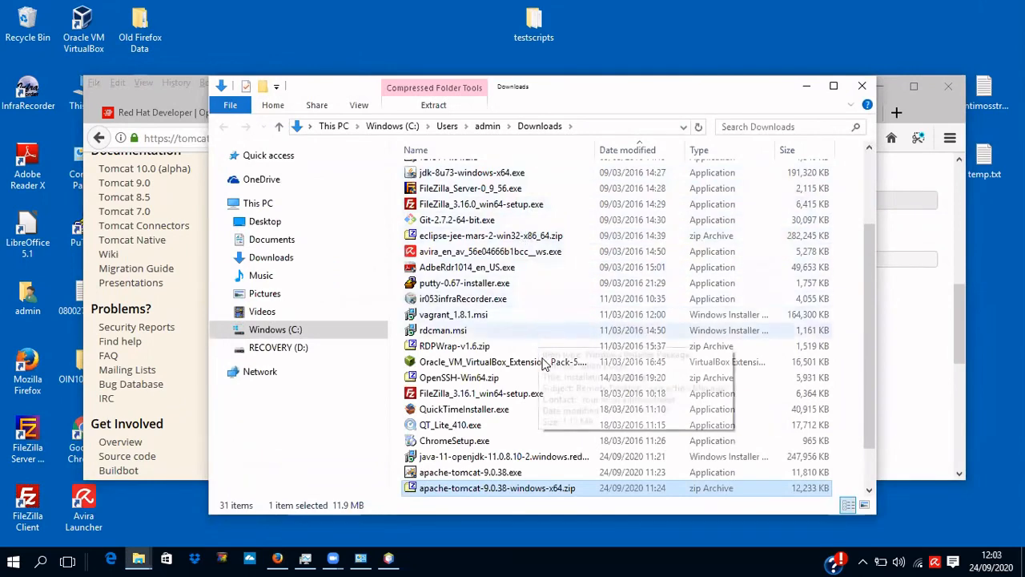
# Begin renaming the Tomcat zip twice, cancelling both times so its original name stays.
pyautogui.click(479, 490)
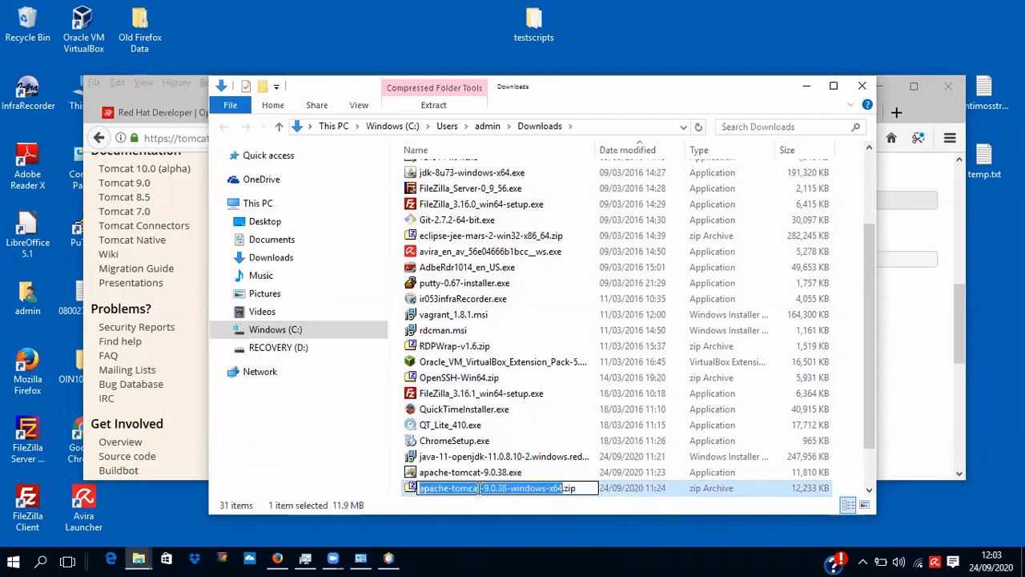
pyautogui.press('Escape')
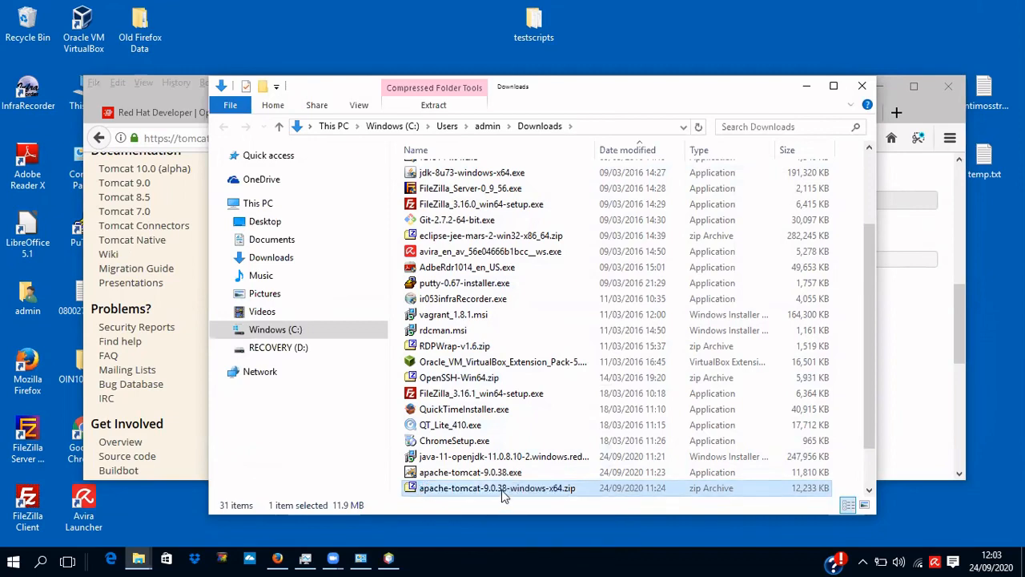
pyautogui.click(502, 490)
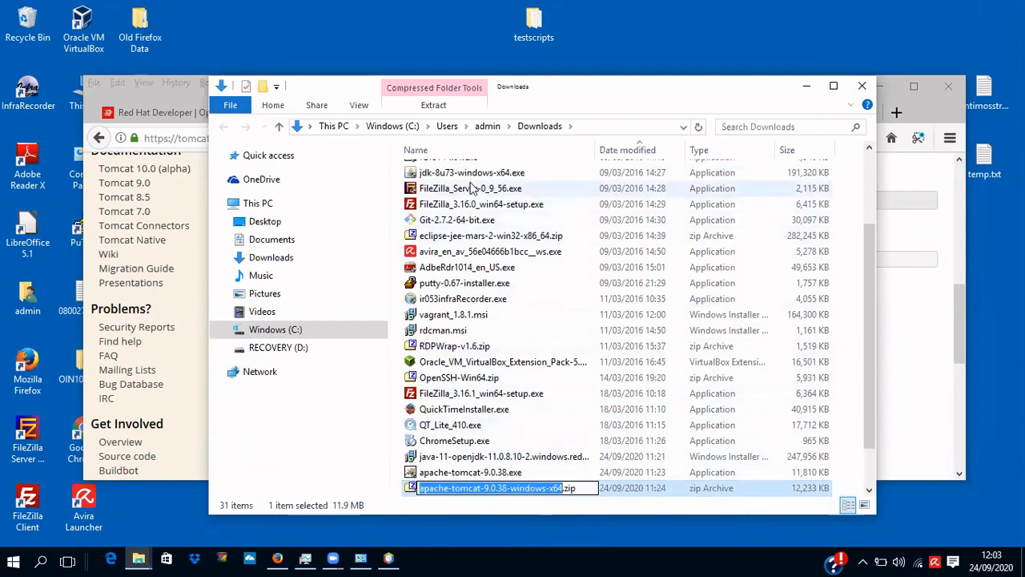
pyautogui.press('Escape')
# Open the C:\devel folder from the Windows (C:) drive and move its window aside.
pyautogui.click(394, 127)
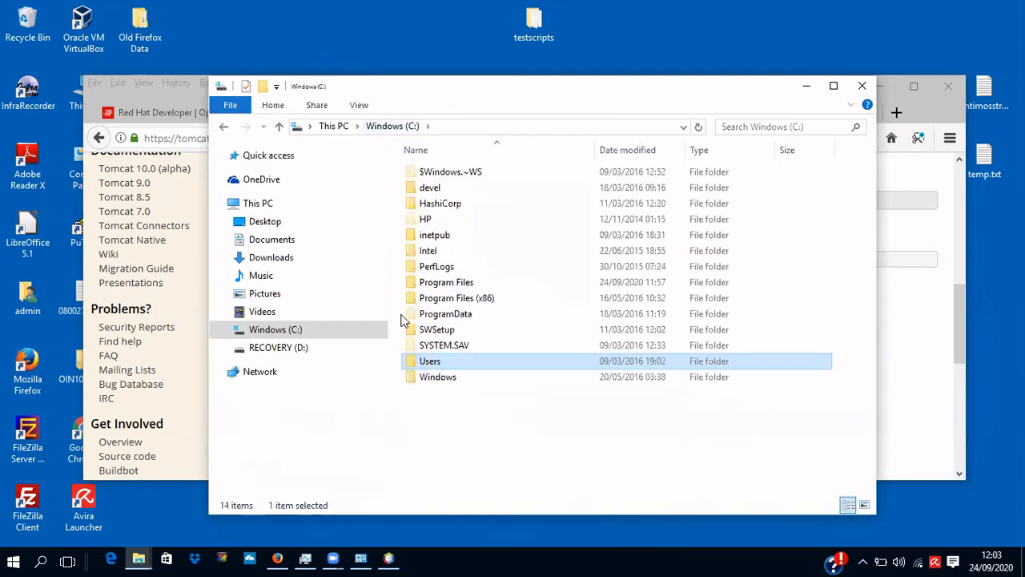
pyautogui.doubleClick(435, 189)
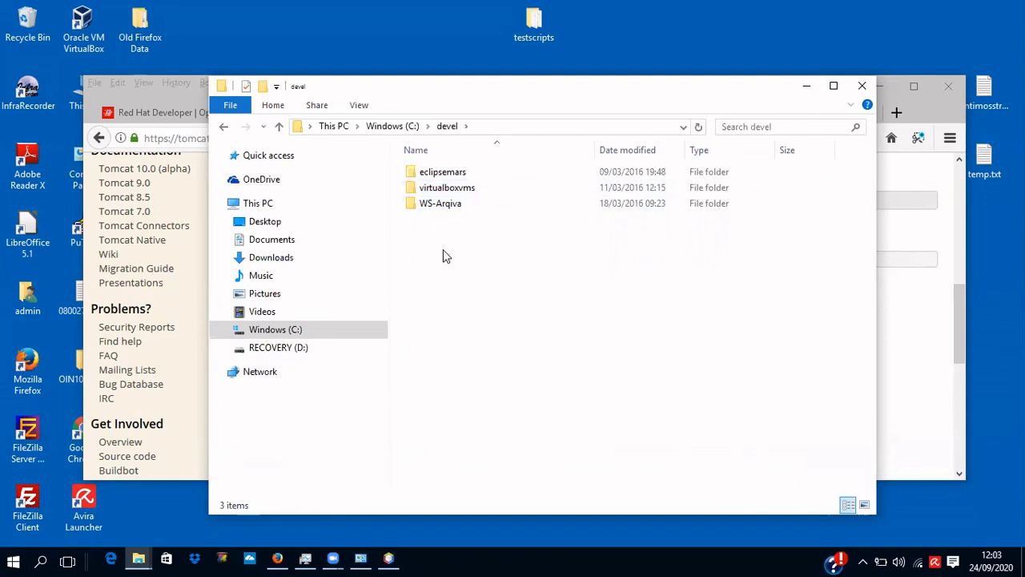
pyautogui.rightClick(443, 249)
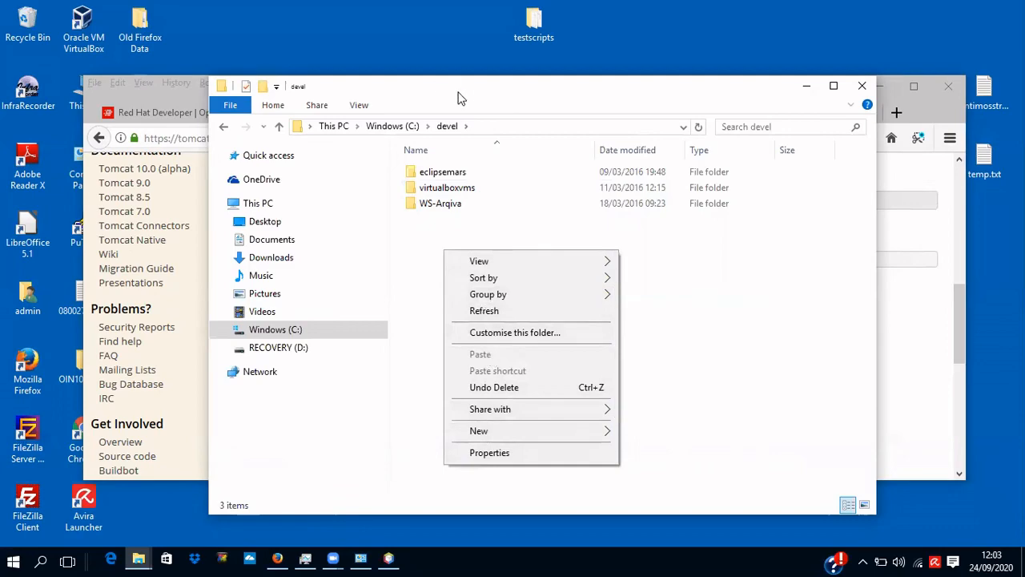
pyautogui.moveTo(436, 90); pyautogui.dragTo(337, 85)
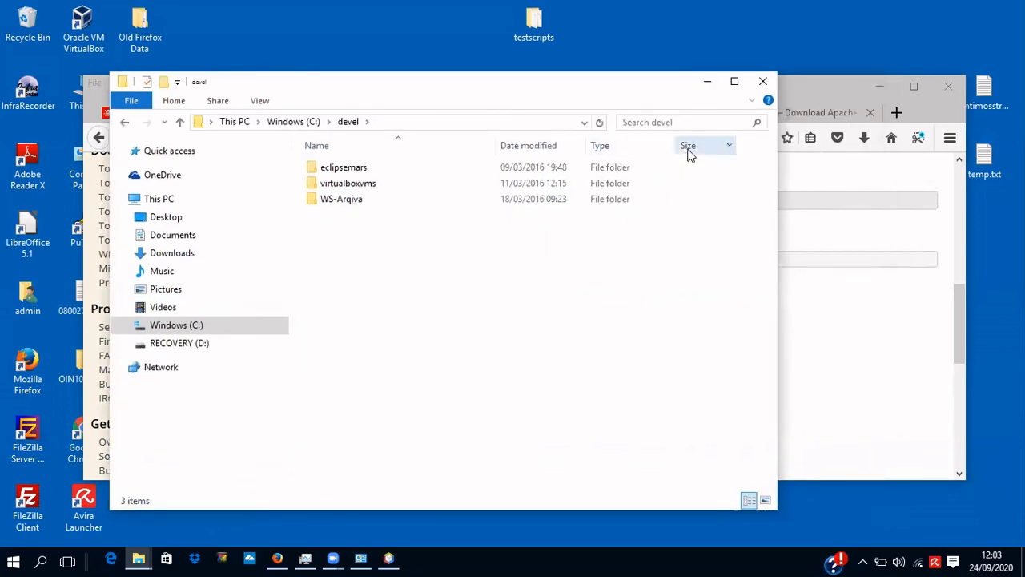
# Reopen the Downloads folder with the Tomcat zip, keep its name, and minimize Firefox.
pyautogui.click(863, 139)
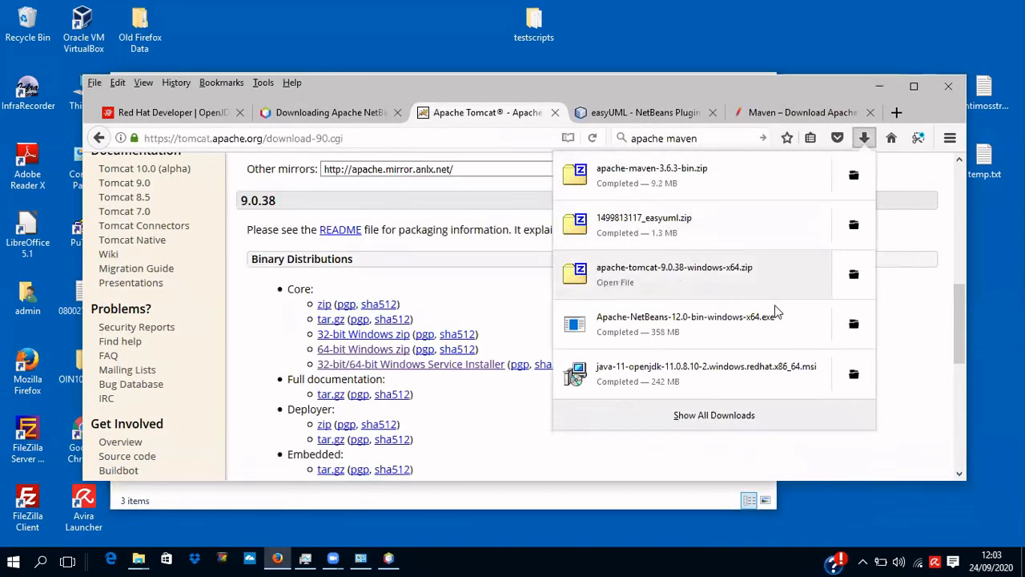
pyautogui.click(854, 274)
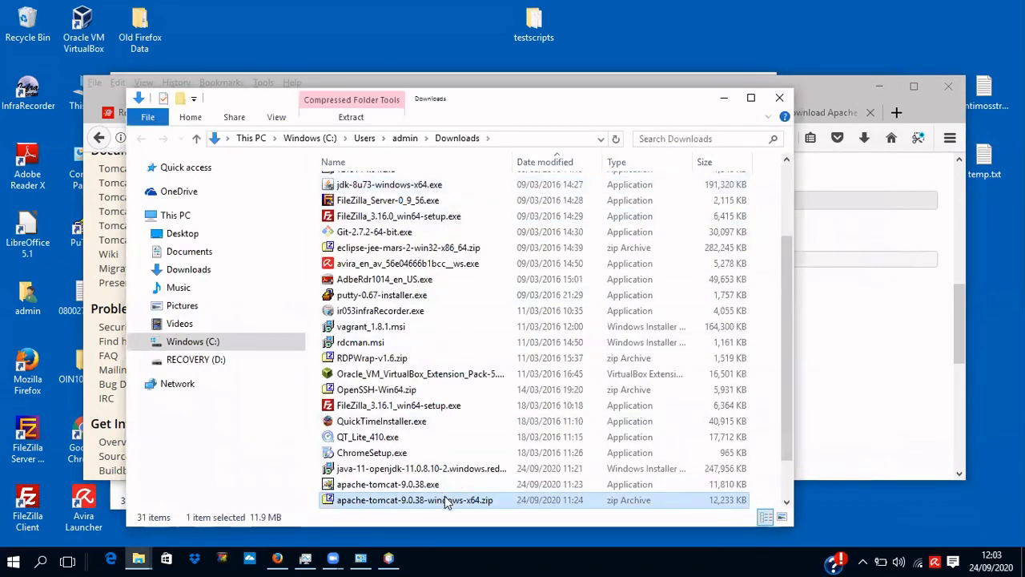
pyautogui.click(446, 500)
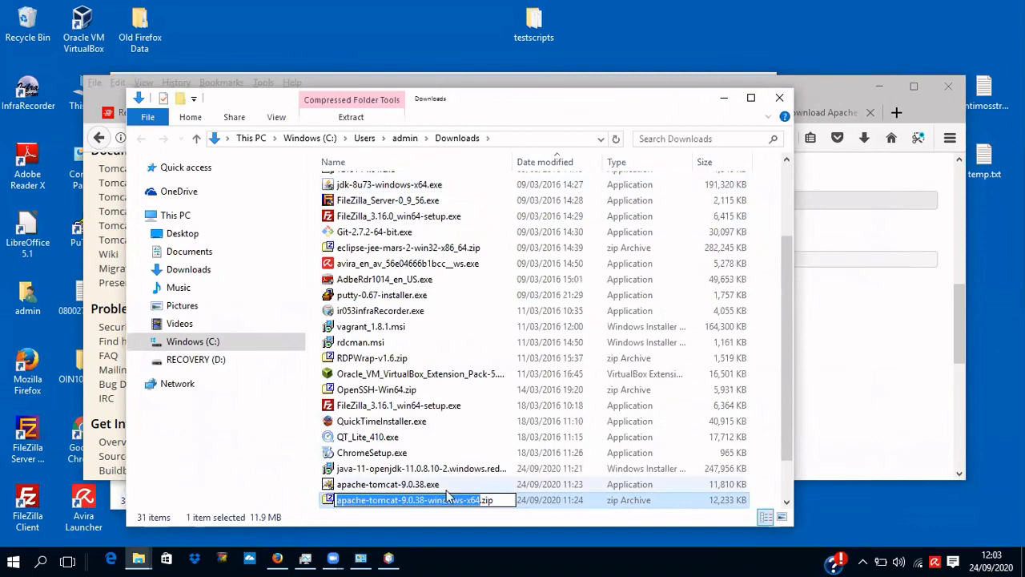
pyautogui.click(462, 499)
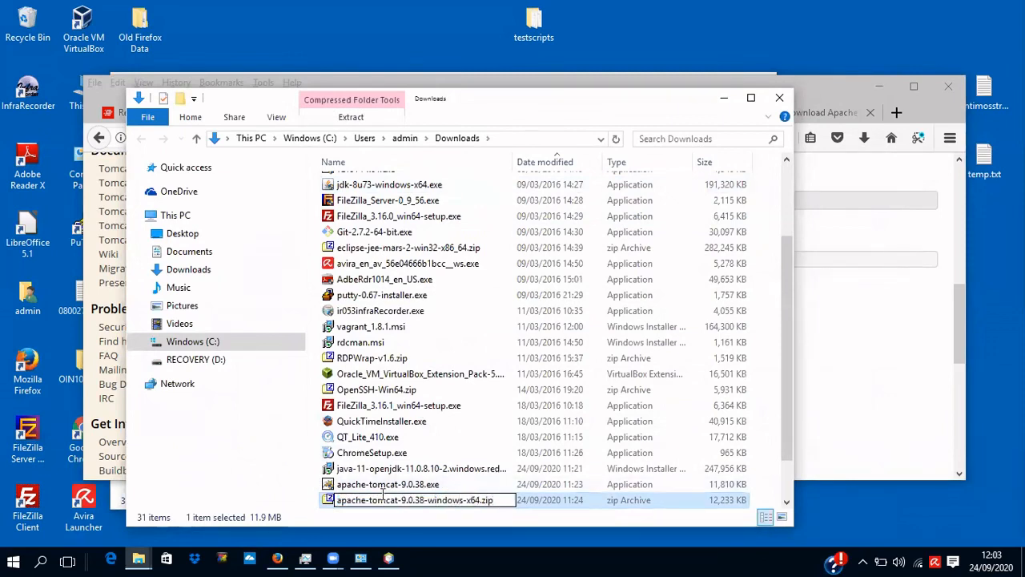
pyautogui.click(331, 502)
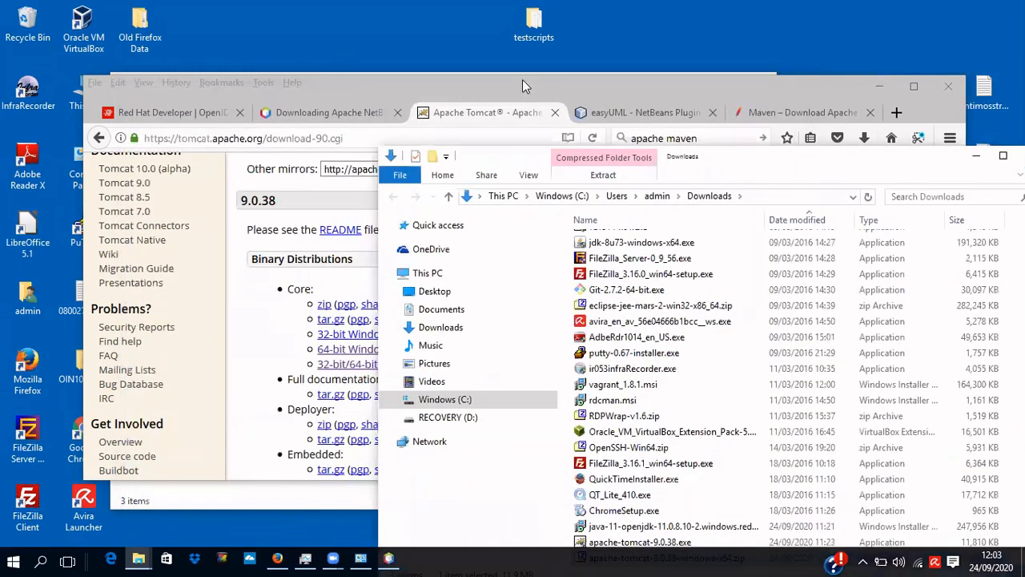
pyautogui.click(522, 78)
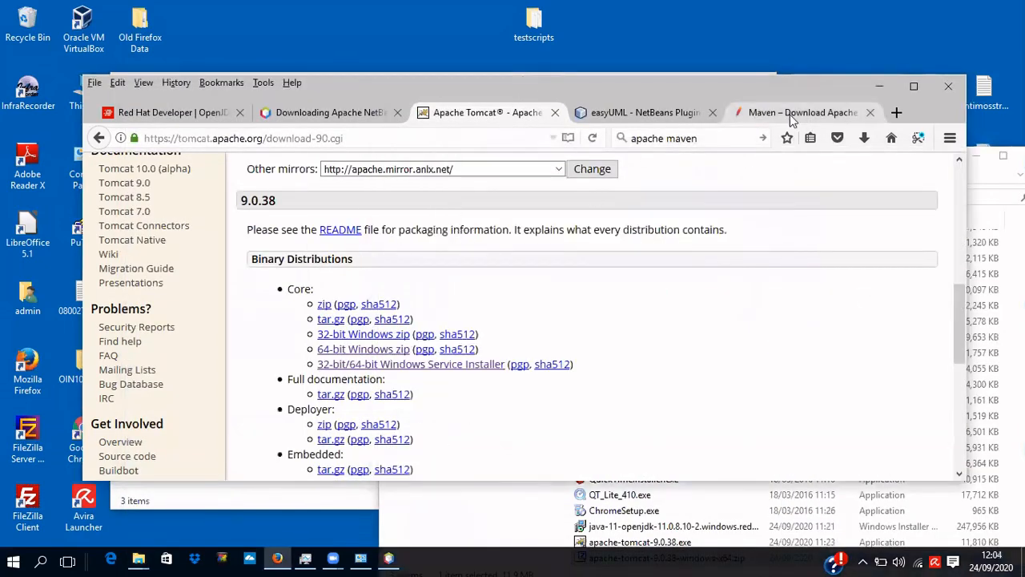
pyautogui.click(879, 86)
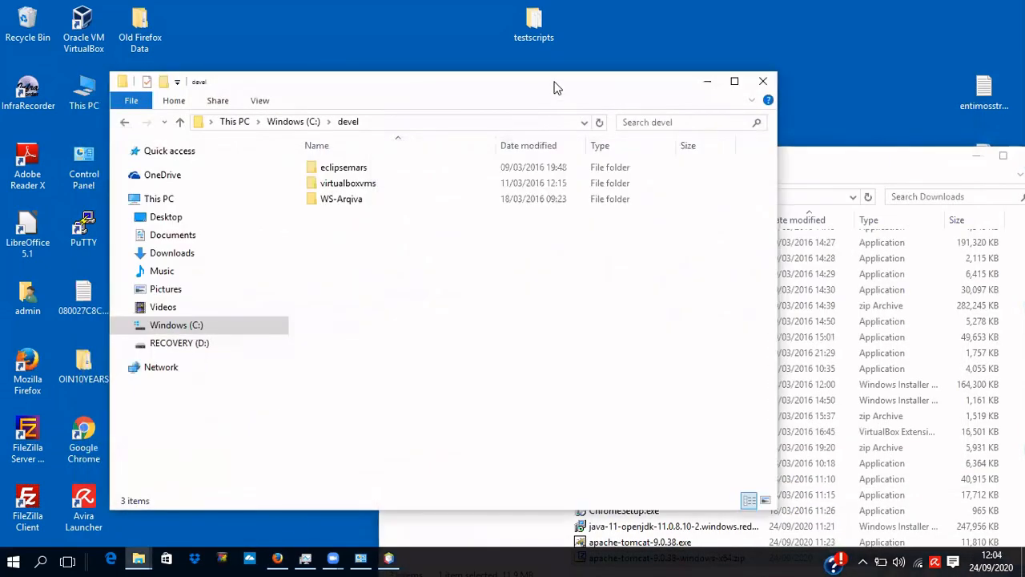
# Create a new folder named tomcat inside C:\devel.
pyautogui.rightClick(432, 320)
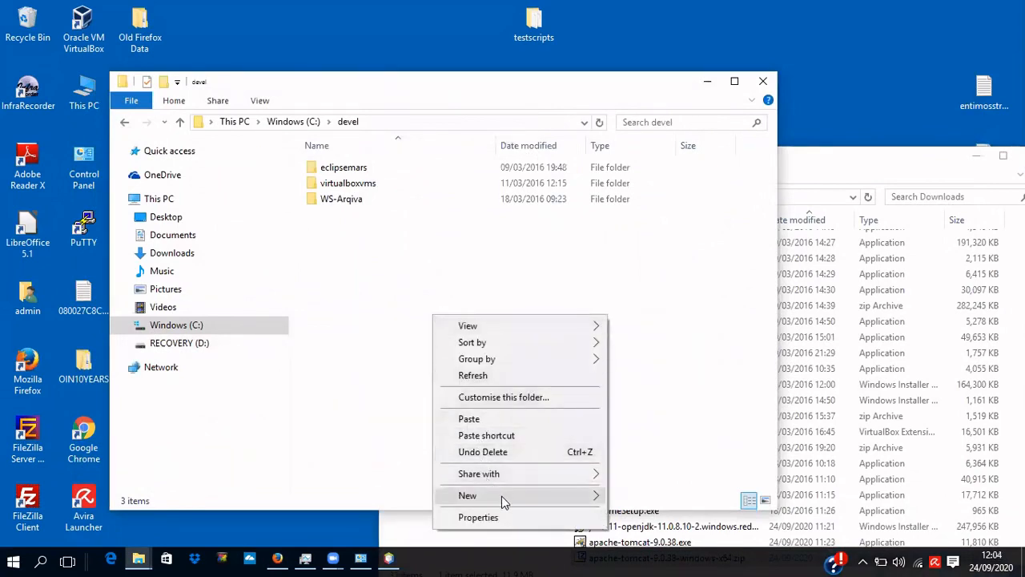
pyautogui.moveTo(580, 502)
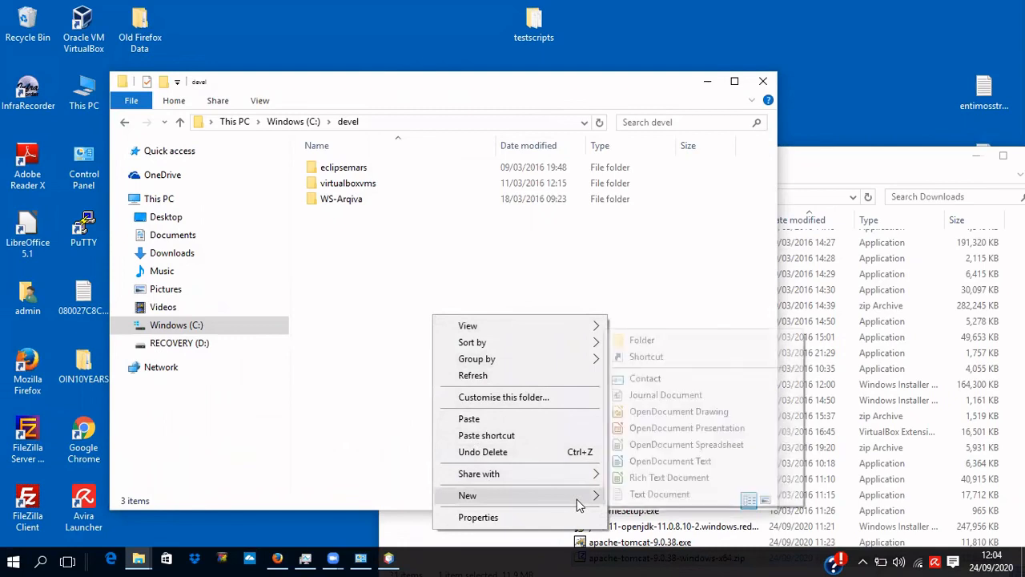
pyautogui.click(637, 341)
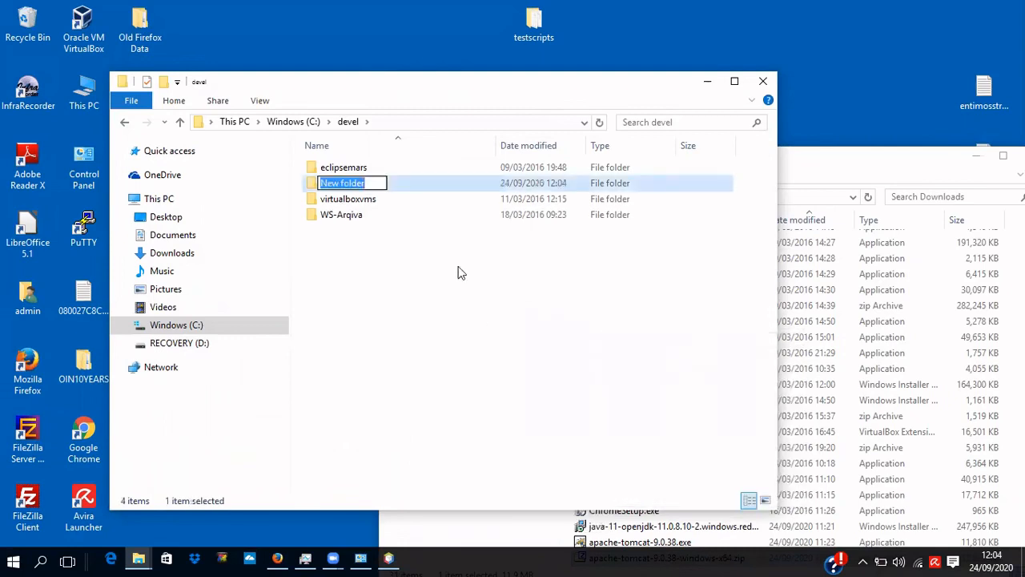
pyautogui.write('tomcat')
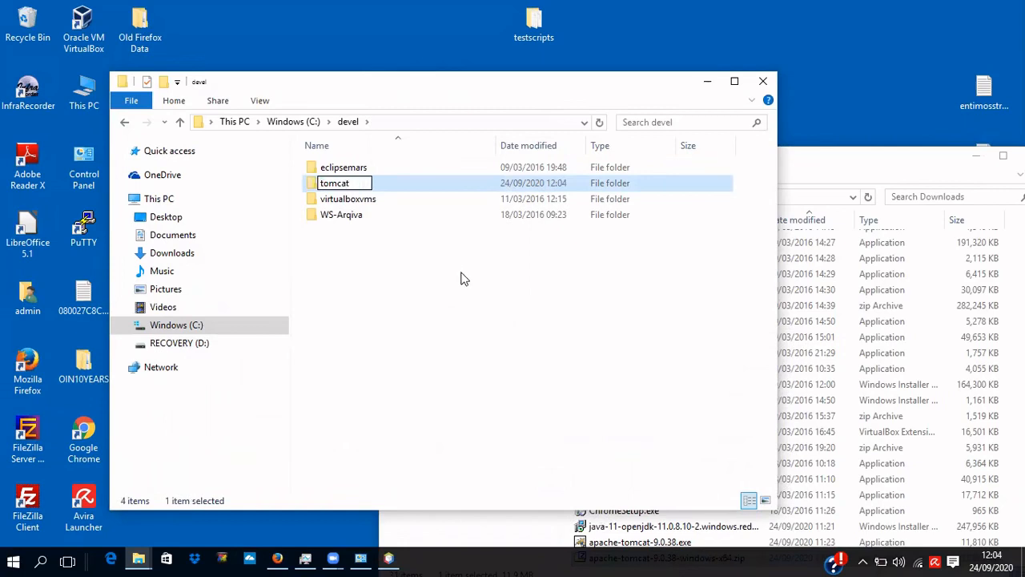
pyautogui.click(451, 277)
# Paste the Tomcat zip into the tomcat folder and extract it there with 7-Zip.
pyautogui.click(346, 186)
pyautogui.doubleClick(346, 186)
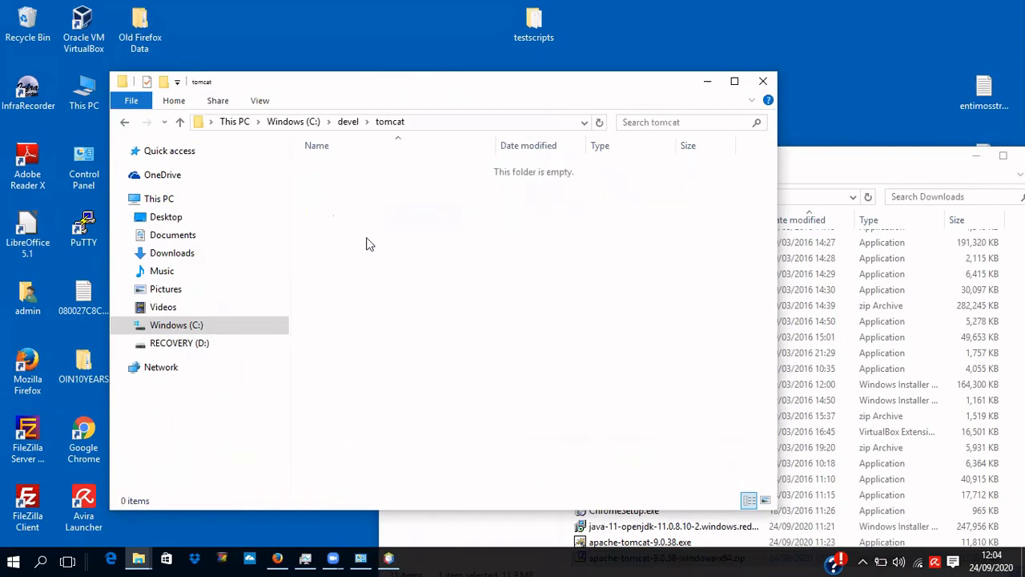
pyautogui.hotkey('ctrl', 'v')
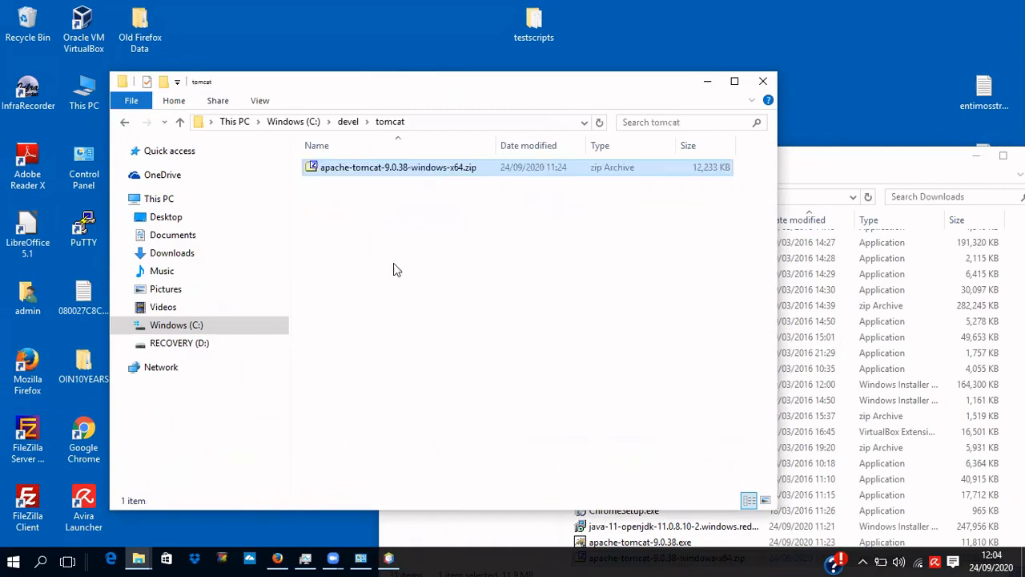
pyautogui.rightClick(392, 171)
pyautogui.moveTo(441, 198)
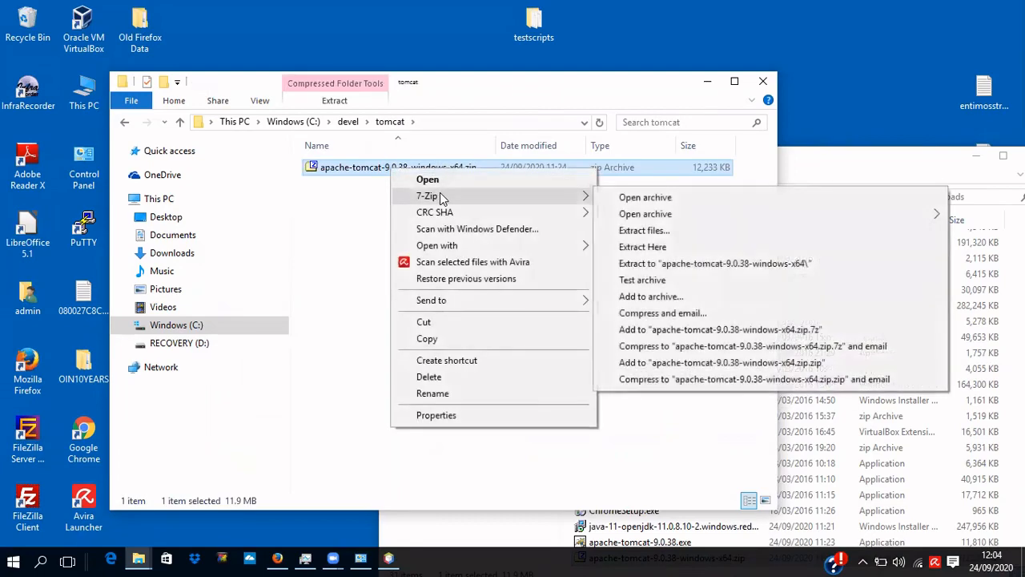
pyautogui.click(642, 246)
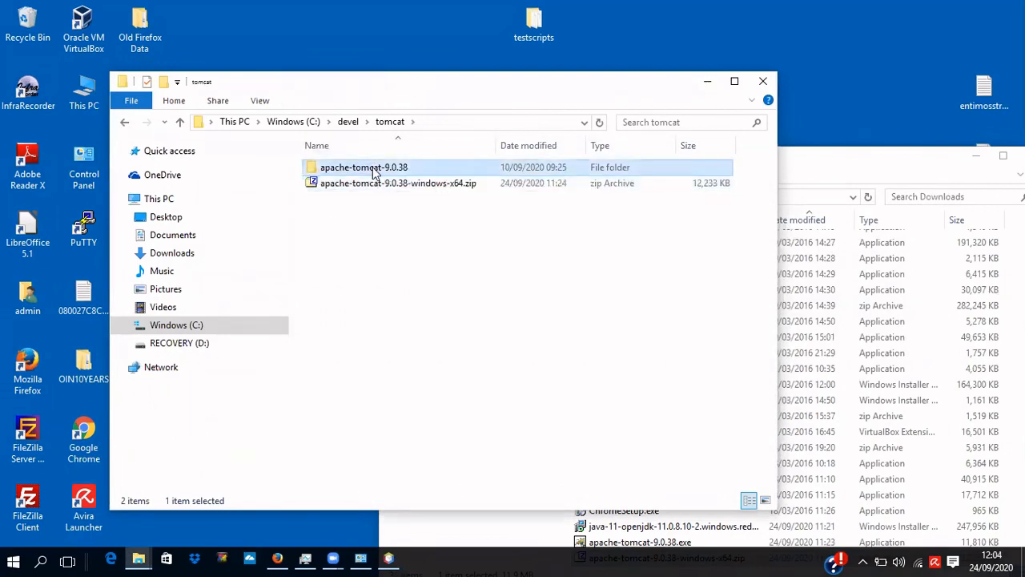
# Copy the apache-tomcat-9.0.38 folder path, then expand Servers in NetBeans' Services tab.
pyautogui.doubleClick(373, 168)
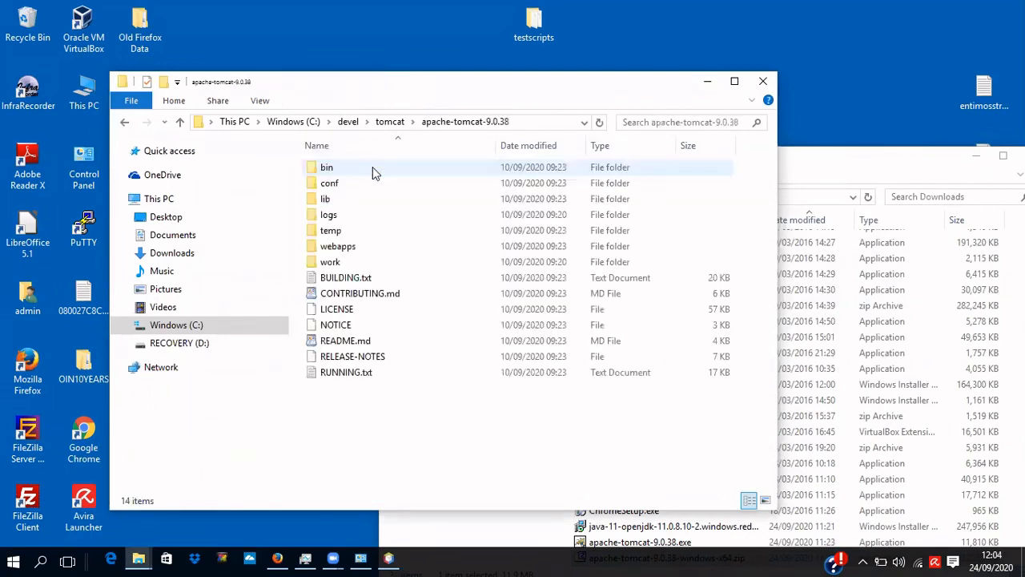
pyautogui.click(545, 120)
pyautogui.hotkey('ctrl', 'c')
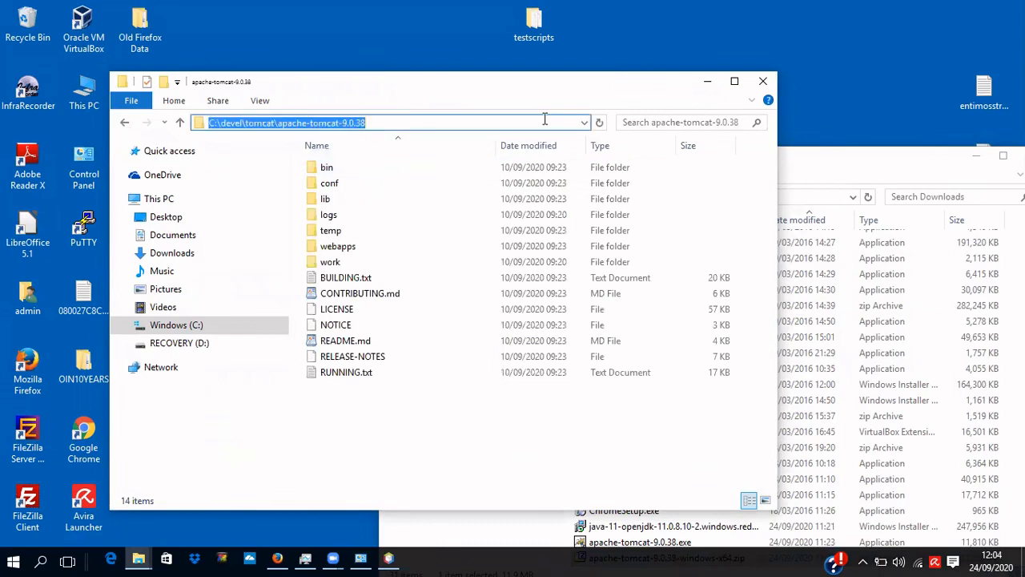
pyautogui.click(388, 558)
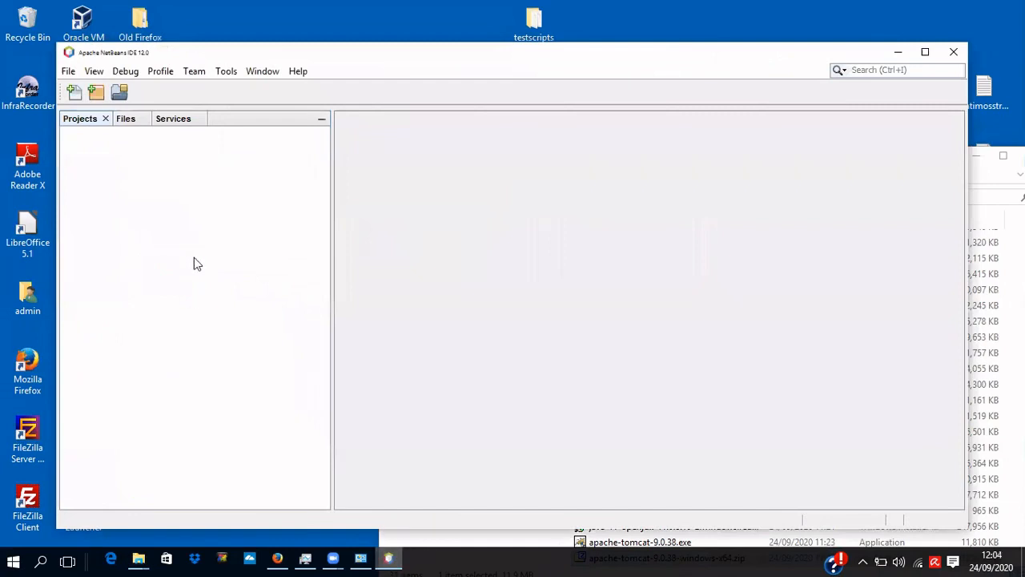
pyautogui.click(181, 119)
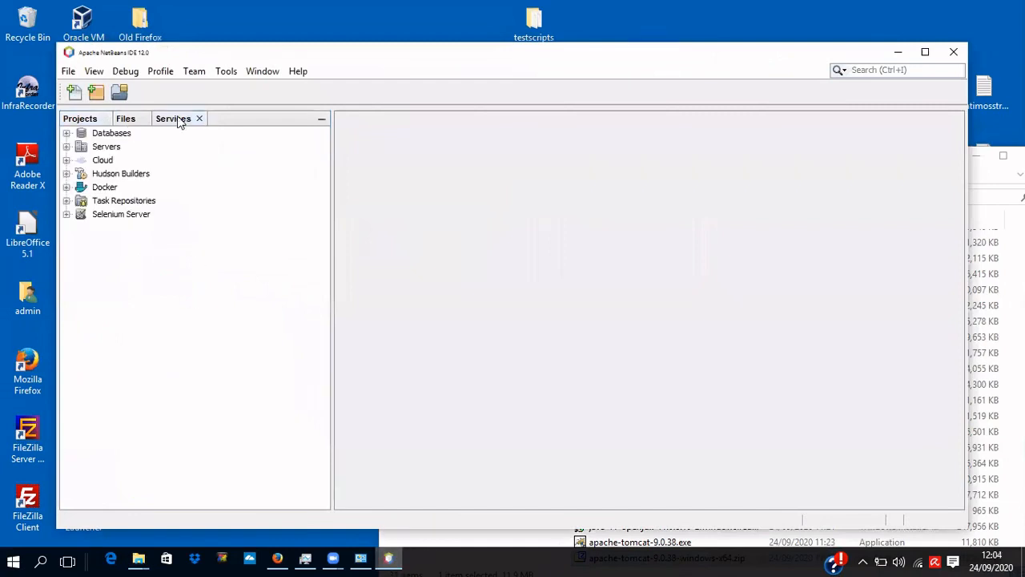
pyautogui.click(66, 147)
# Add a server from the Servers menu, choosing Apache Tomcat or TomEE as the type.
pyautogui.rightClick(99, 152)
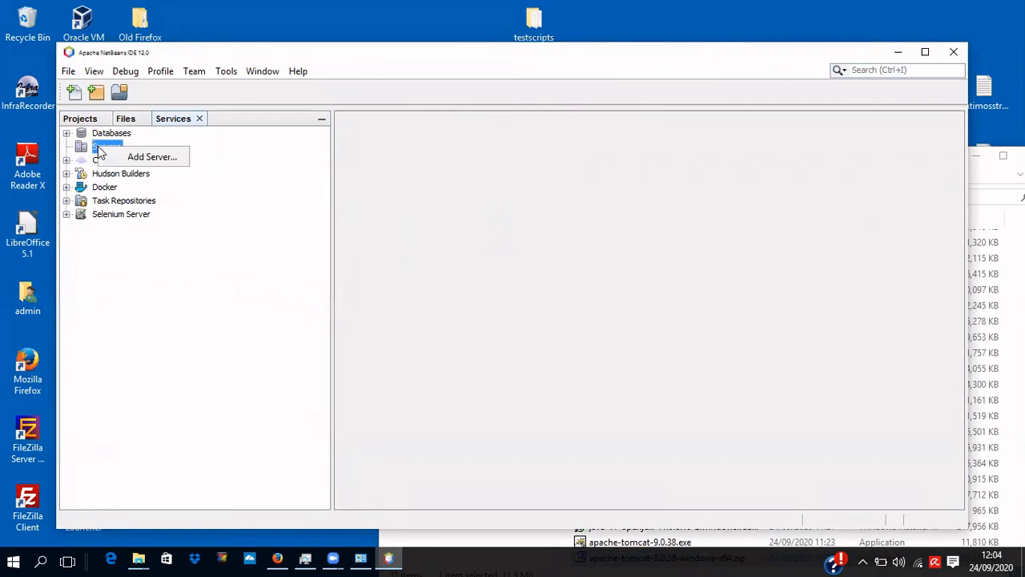
pyautogui.click(151, 157)
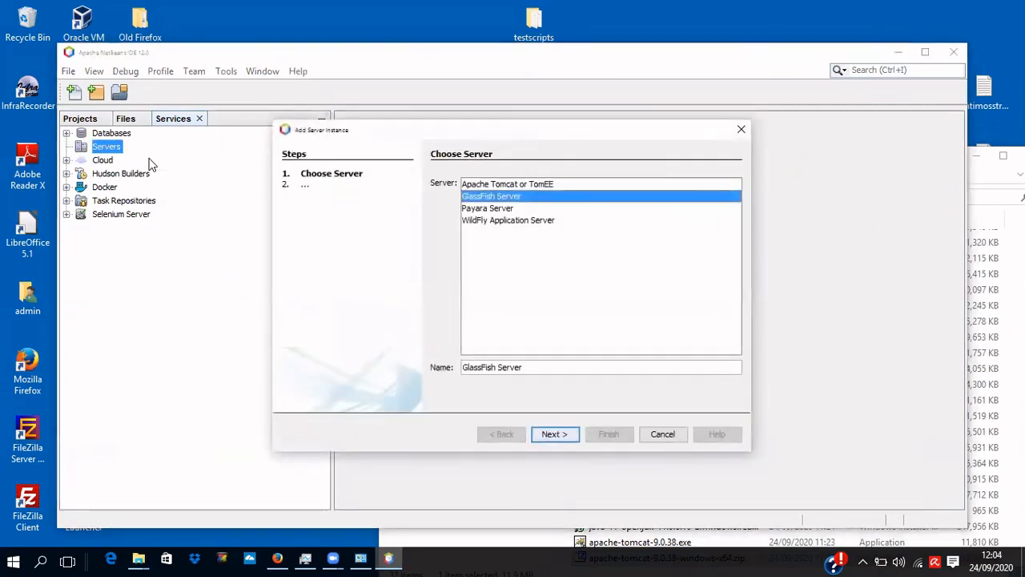
pyautogui.click(496, 184)
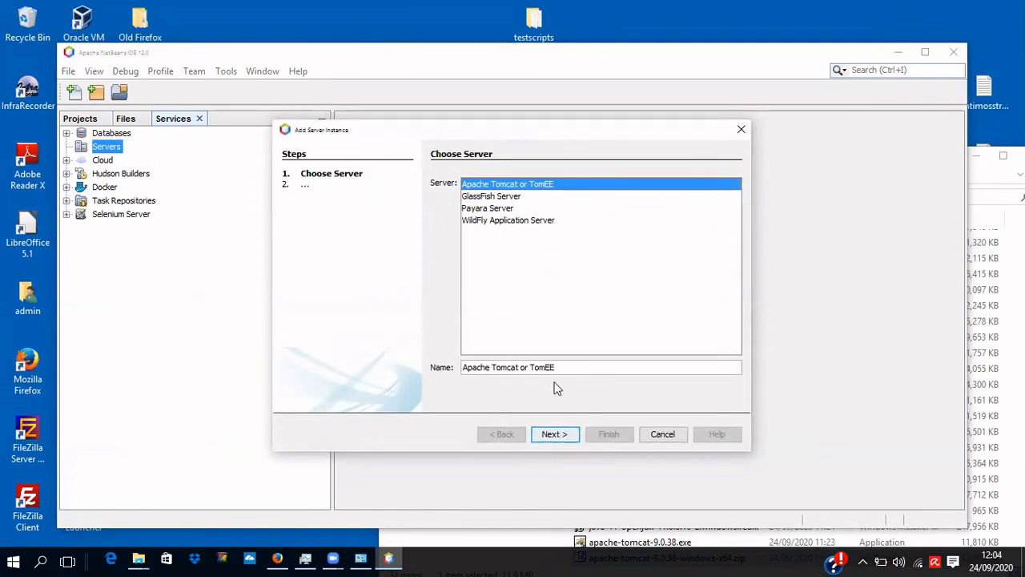
pyautogui.click(548, 436)
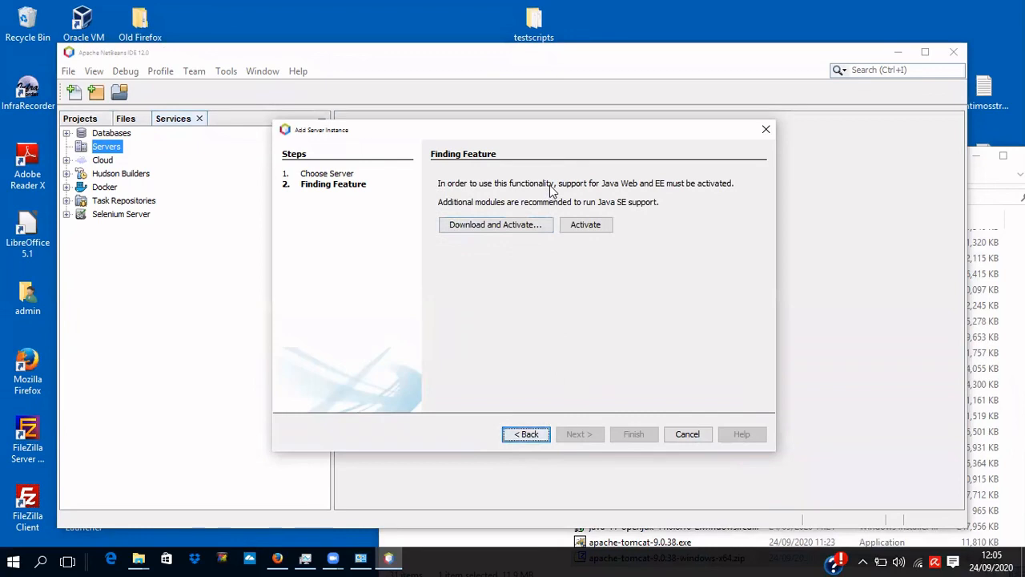
# Download the JavaFX Implementation for Windows and nb-javac plugins, accept their license, and install.
pyautogui.click(513, 227)
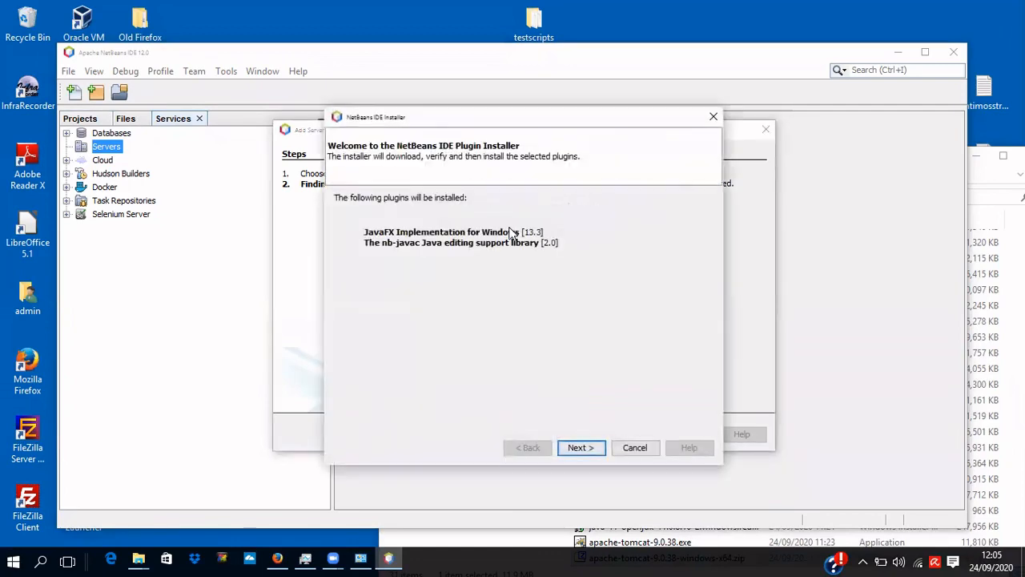
pyautogui.click(588, 450)
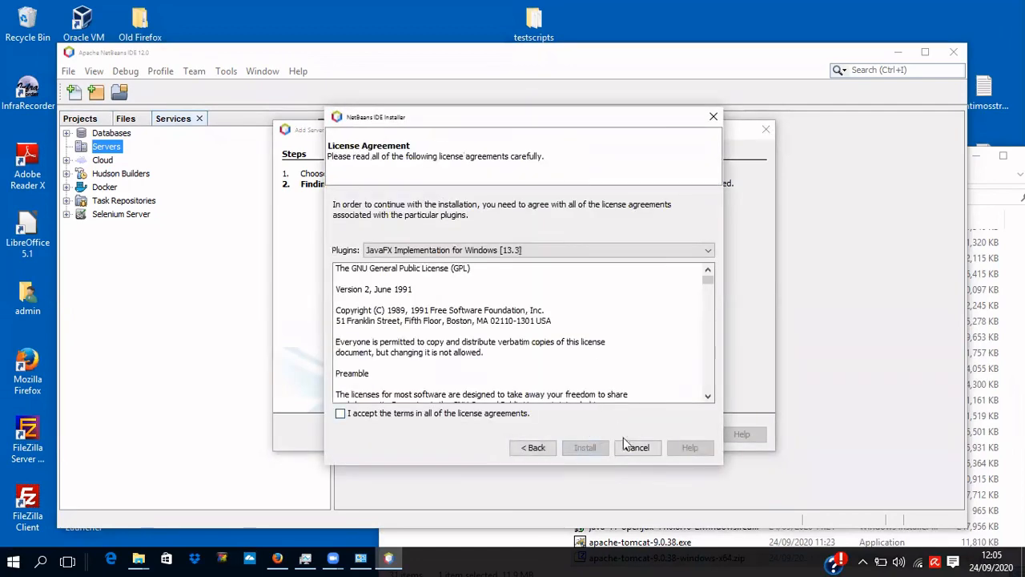
pyautogui.click(513, 412)
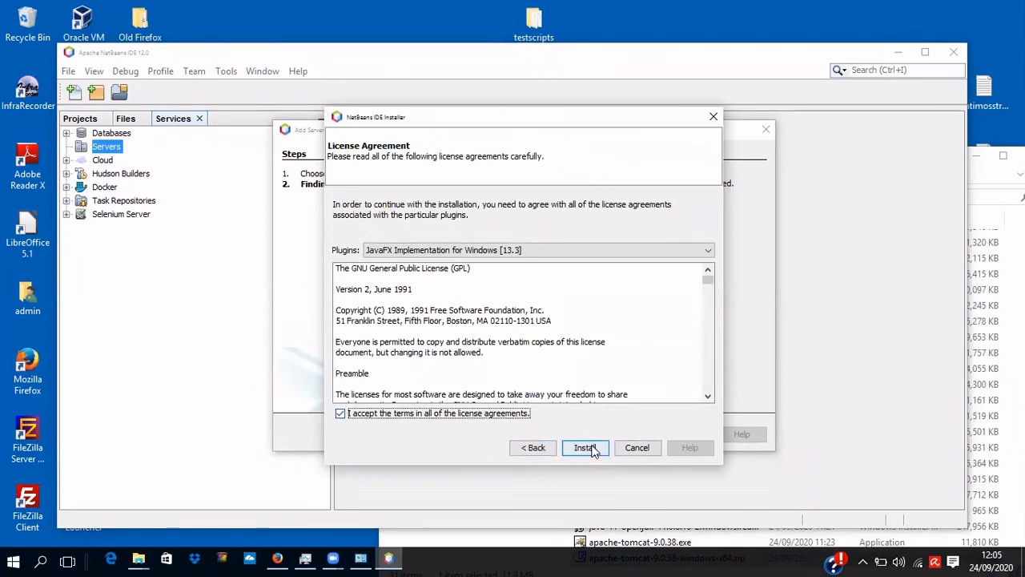
pyautogui.click(588, 449)
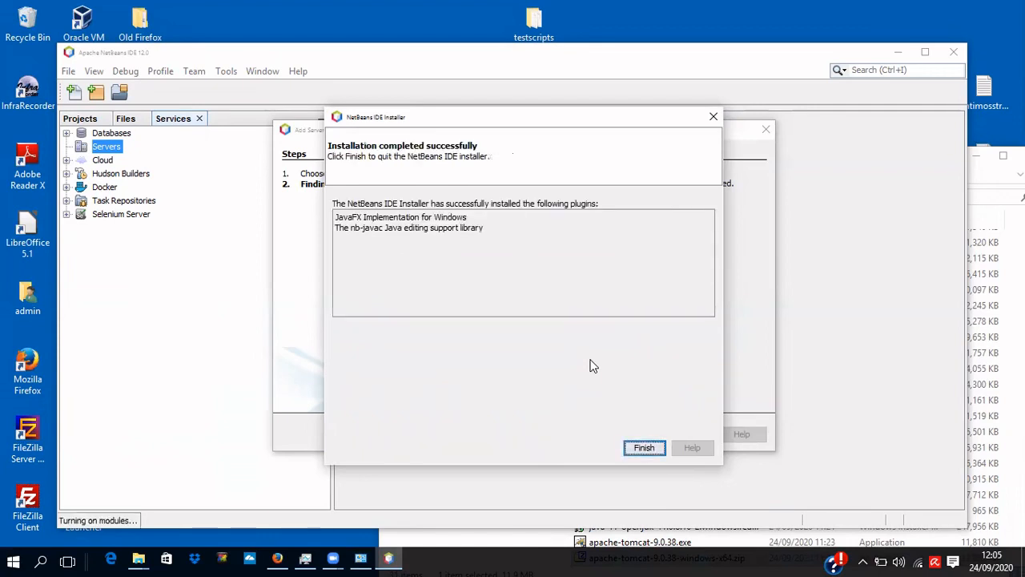
# Finish the plugin installer to reach Installation and Login Details.
pyautogui.click(644, 448)
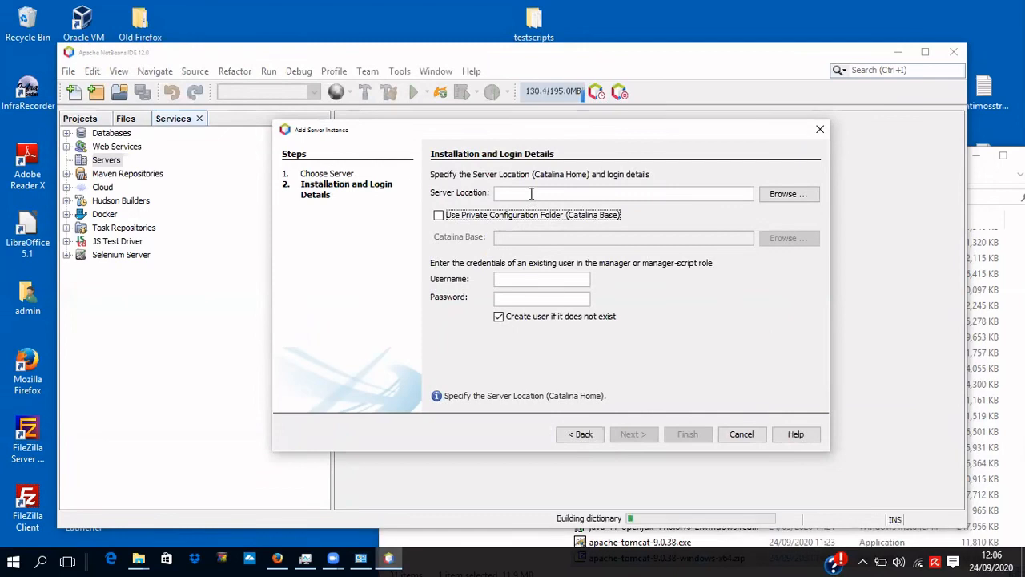
# Set Server Location to C:\devel\tomcat\apache-tomcat-9.0.38, username admin, a password, and finish.
pyautogui.click(531, 193)
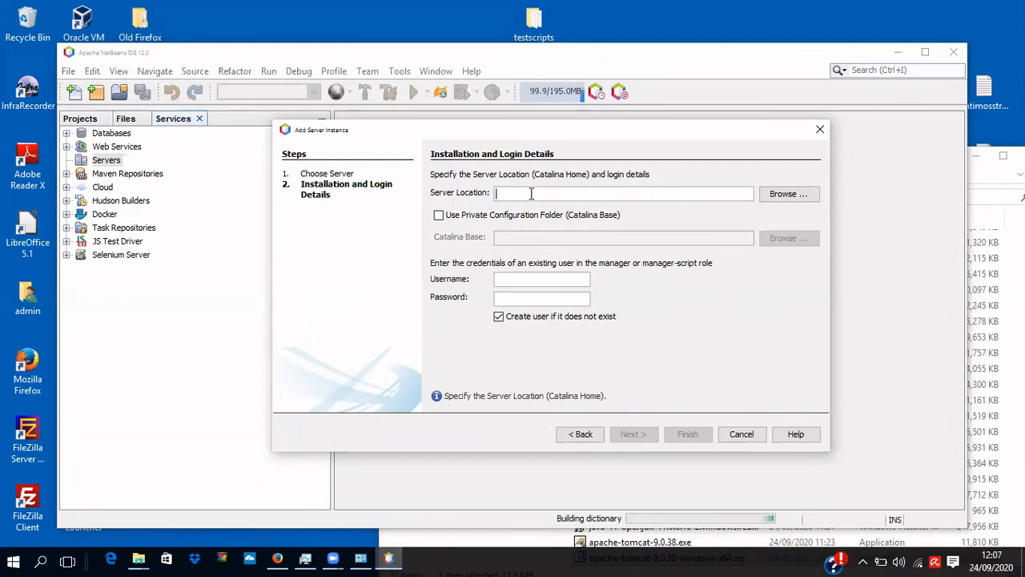
pyautogui.hotkey('ctrl', 'v')
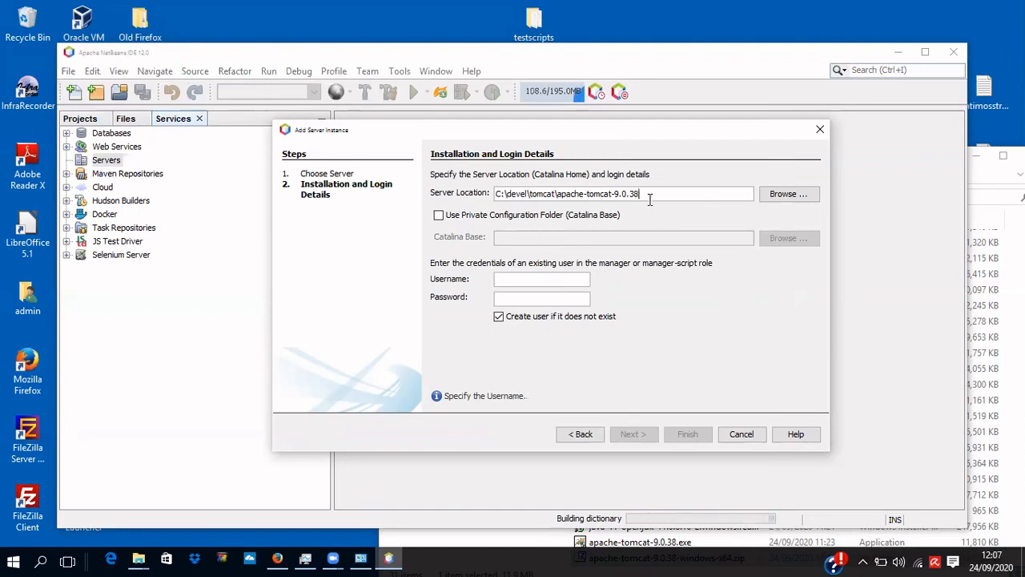
pyautogui.click(538, 278)
pyautogui.write('admin')
pyautogui.click(546, 298)
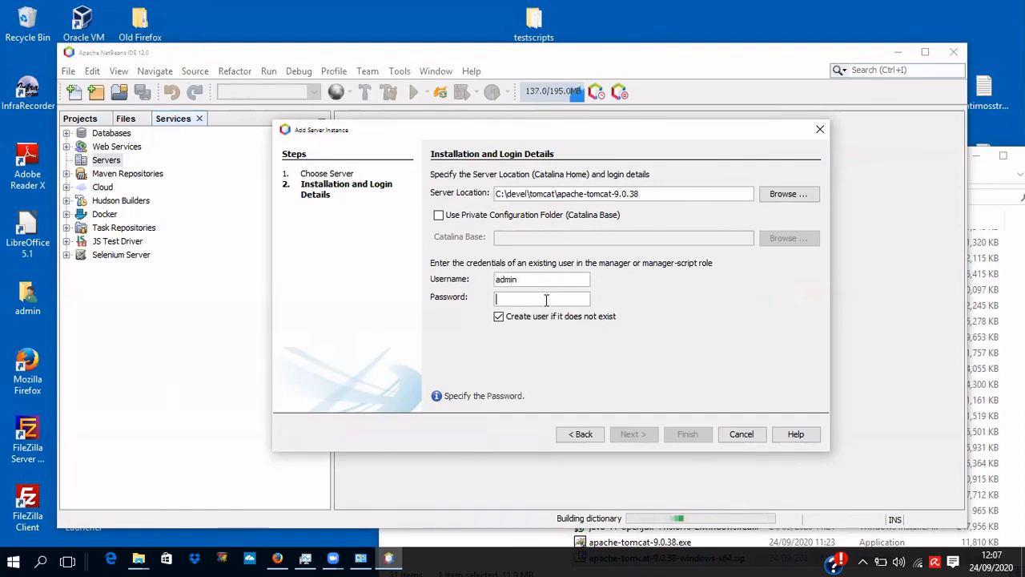
pyautogui.write('admin')
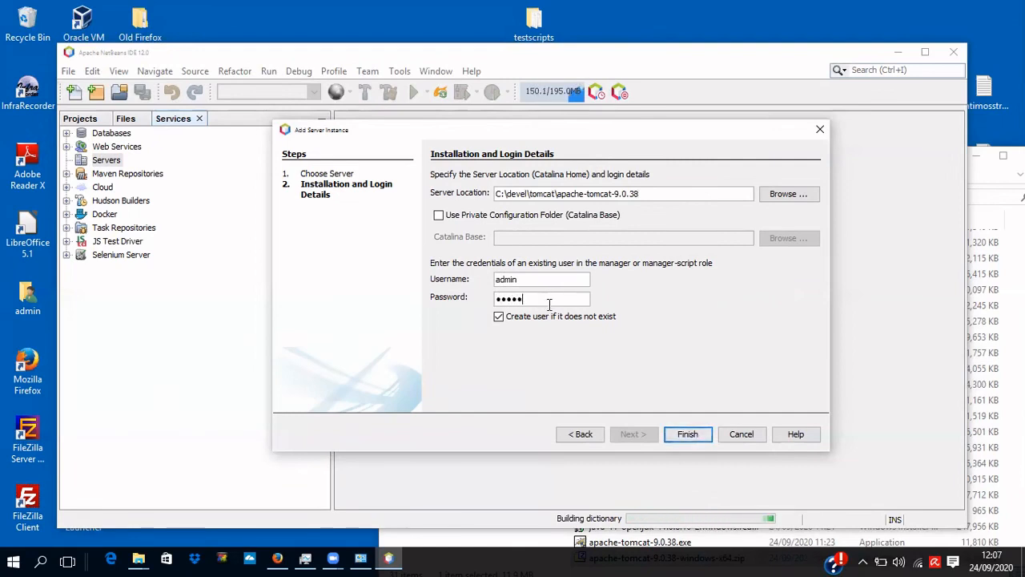
pyautogui.click(688, 436)
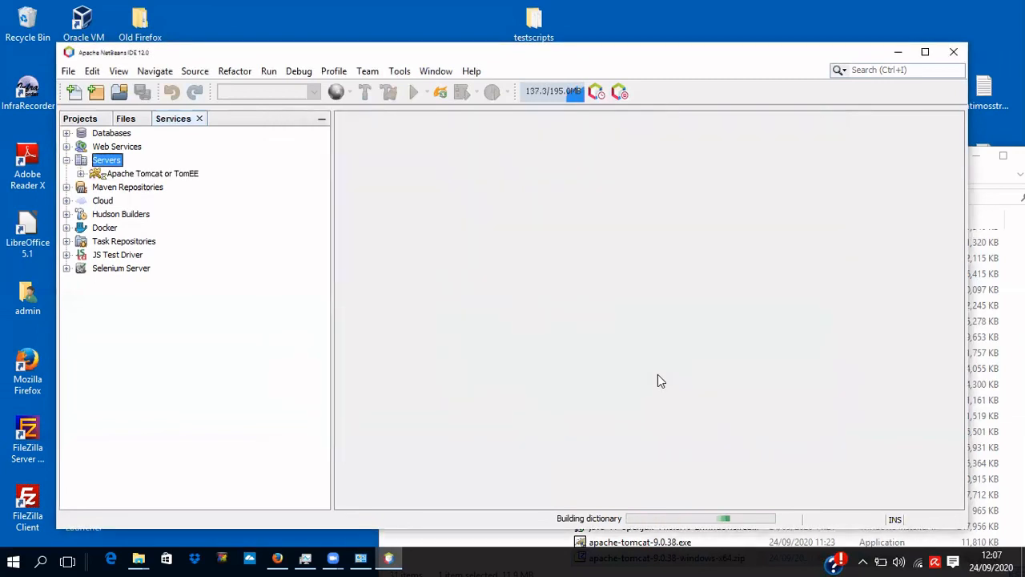
# Start the Apache Tomcat or TomEE server from its context menu under Servers.
pyautogui.click(156, 175)
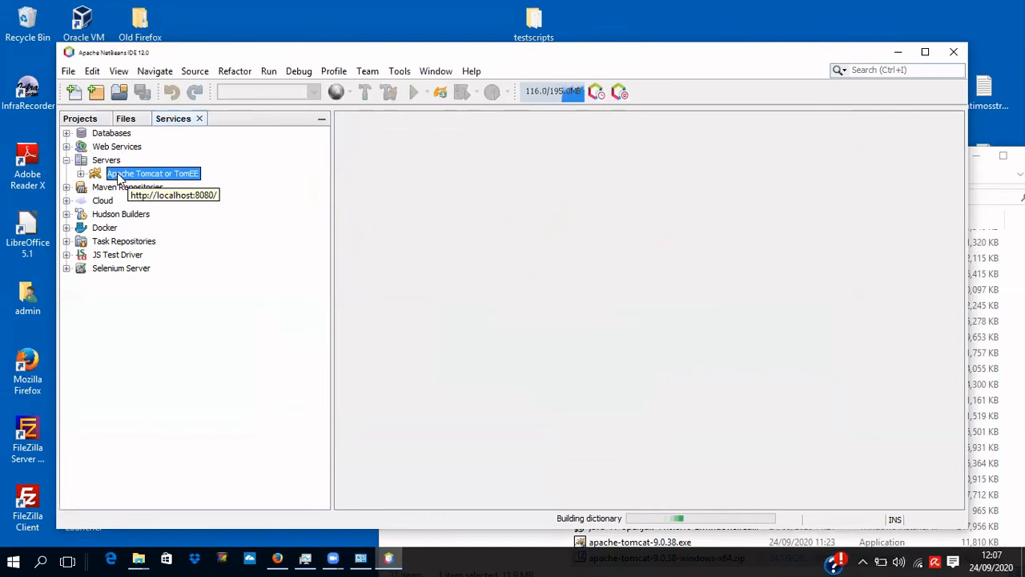
pyautogui.rightClick(119, 176)
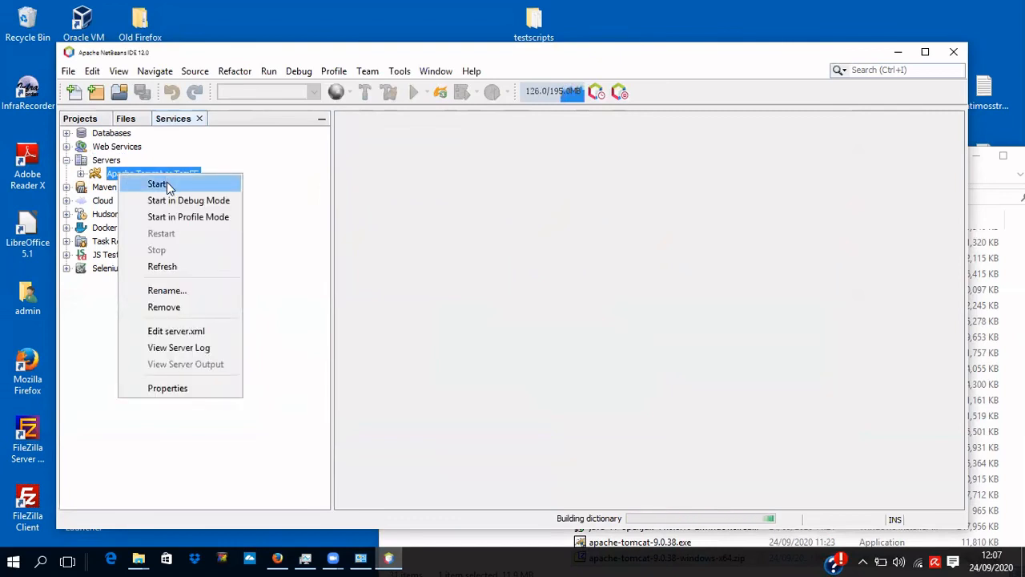
pyautogui.click(166, 183)
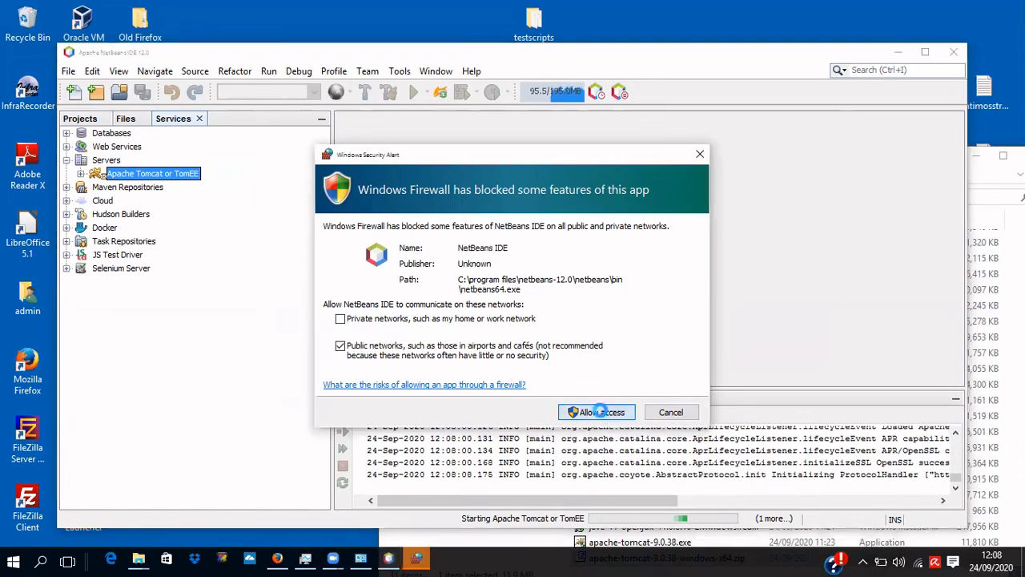
# Allow NetBeans IDE and OpenJDK Platform binary through the Windows Firewall alerts.
pyautogui.click(602, 413)
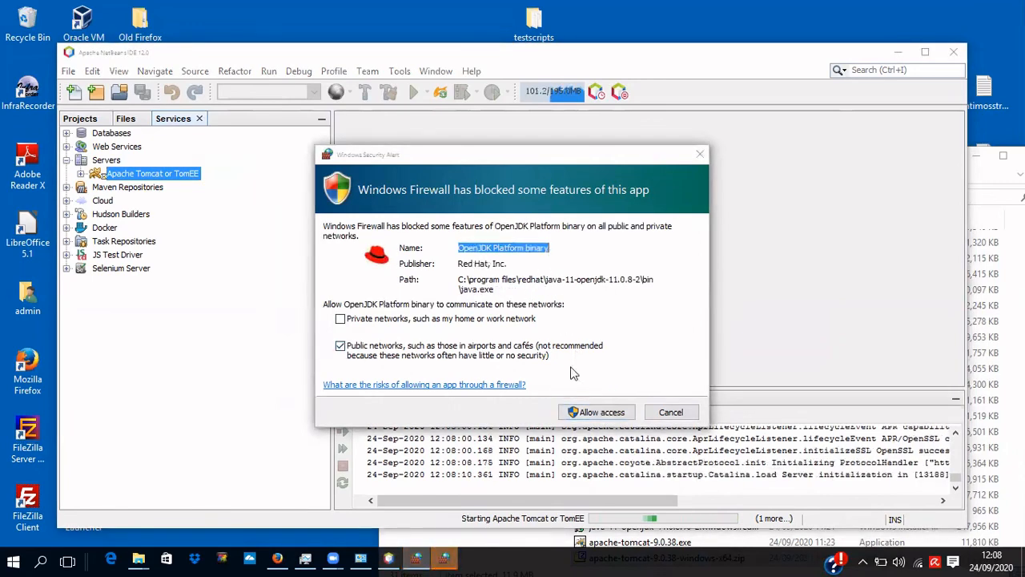
pyautogui.click(601, 413)
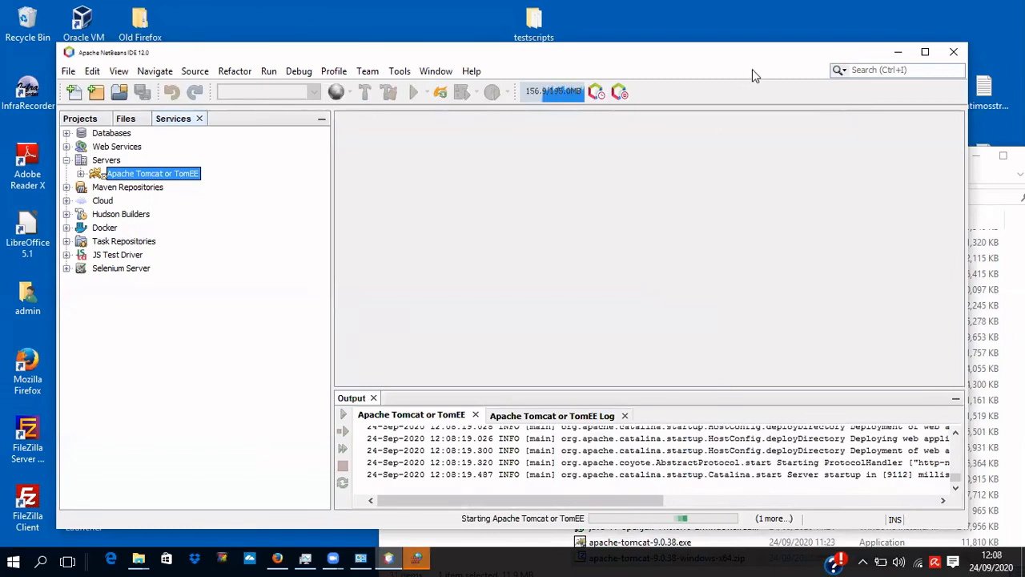
pyautogui.moveTo(752, 54); pyautogui.dragTo(778, 228)
pyautogui.click(648, 170)
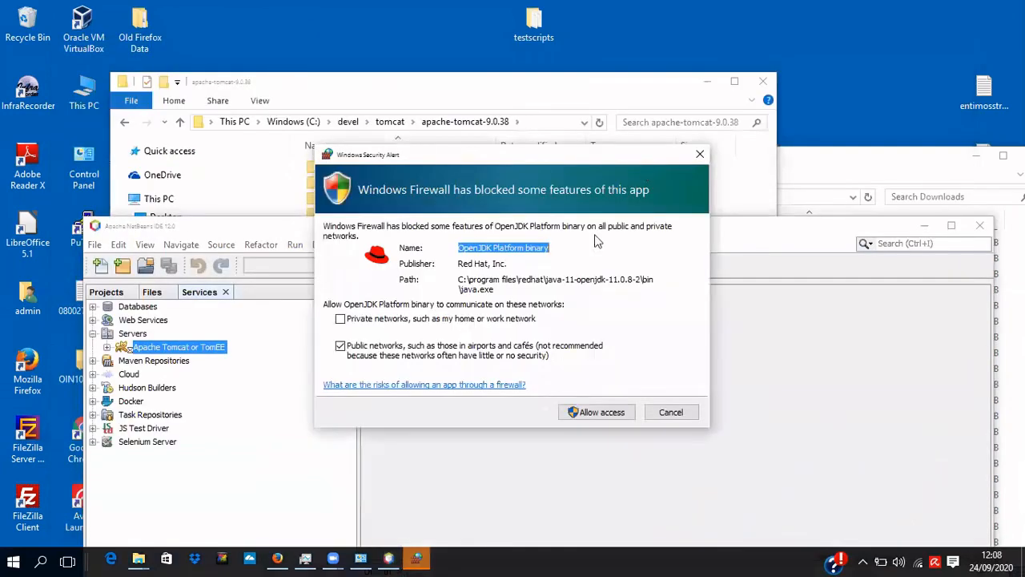
pyautogui.click(606, 413)
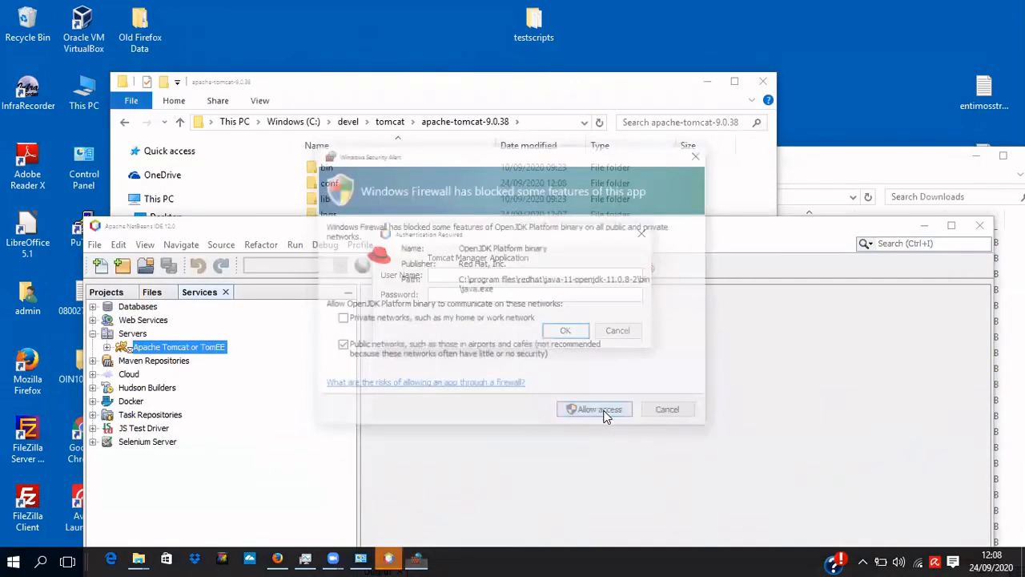
# Enter the Tomcat Manager credentials to dismiss the login prompt and restore the NetBeans window.
pyautogui.click(495, 274)
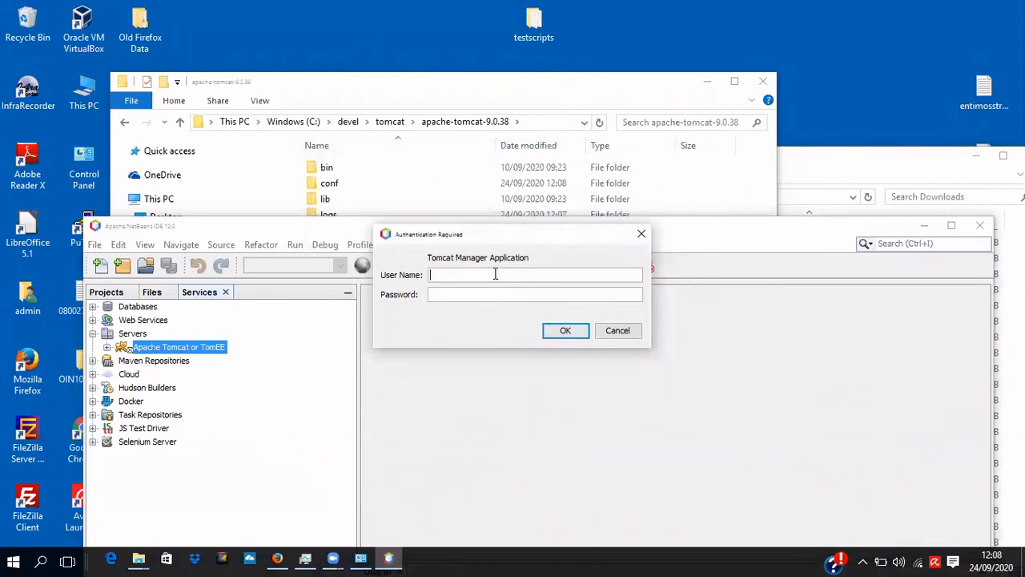
pyautogui.write('adminadmin')
pyautogui.press('Return')
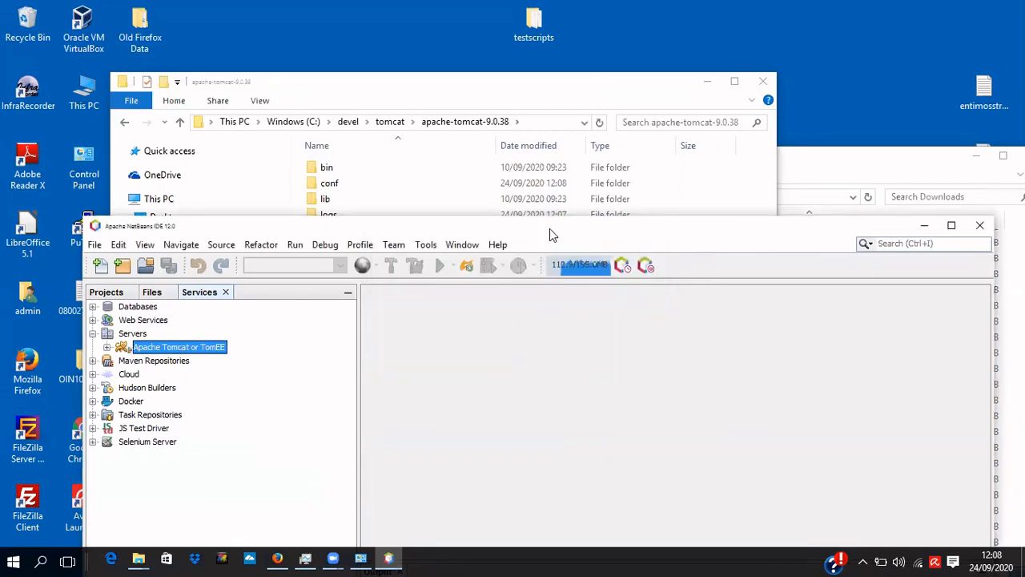
pyautogui.moveTo(550, 228); pyautogui.dragTo(532, 80)
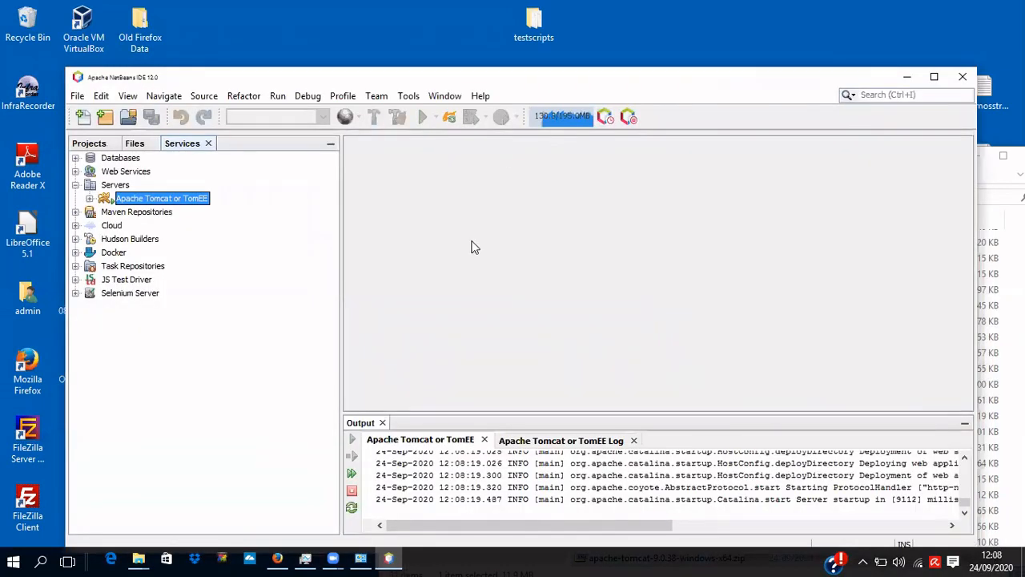
# Load localhost:8080 in a new Firefox tab to confirm Tomcat 9.0.38, then return to NetBeans.
pyautogui.click(279, 558)
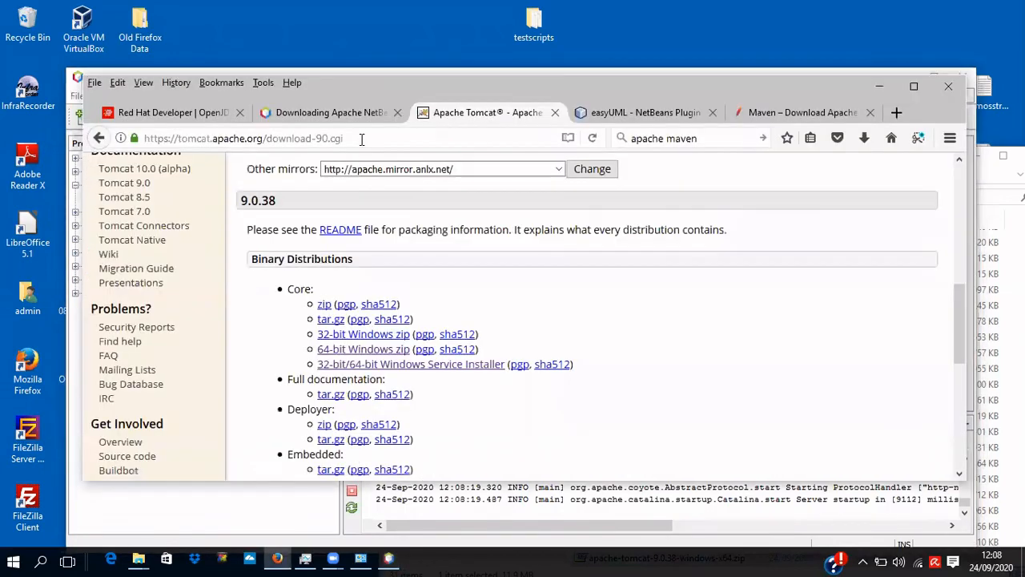
pyautogui.click(897, 112)
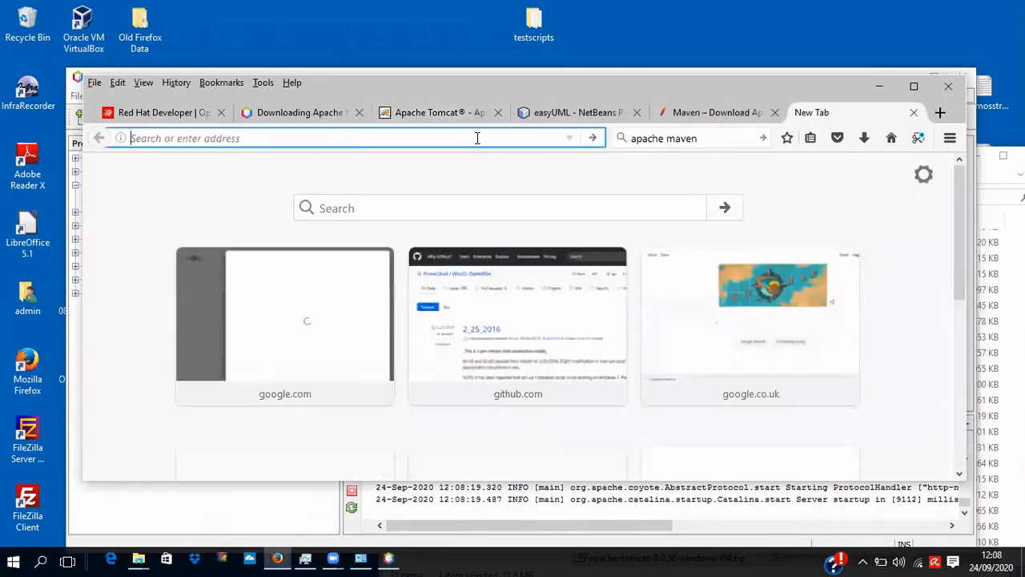
pyautogui.write('localhost')
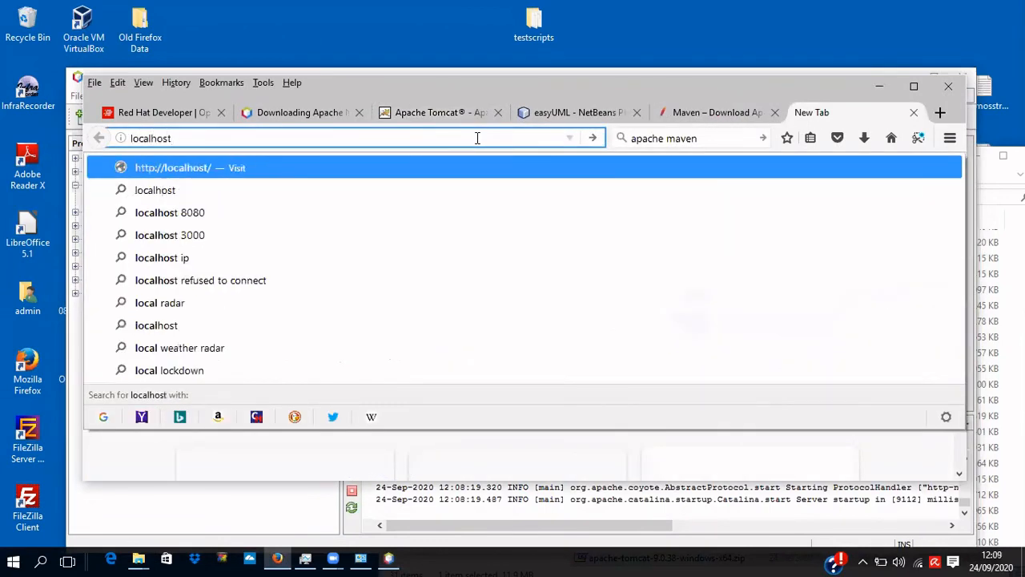
pyautogui.write(':8080')
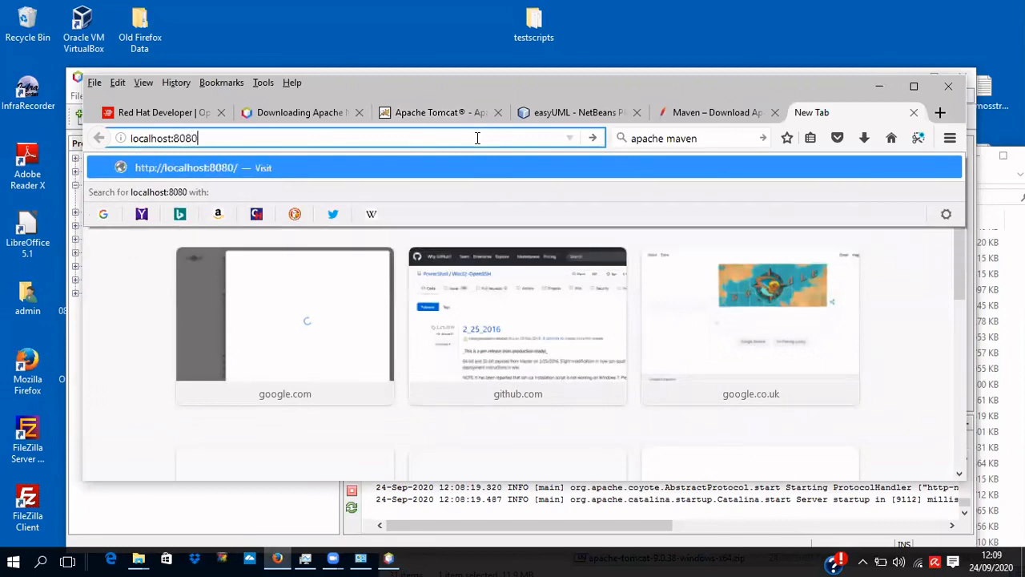
pyautogui.press('Return')
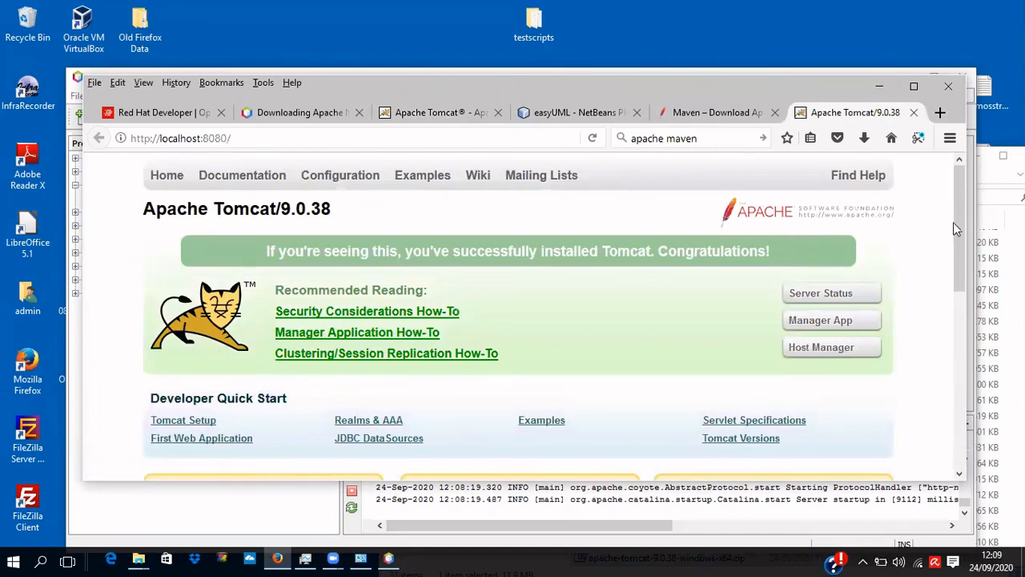
pyautogui.moveTo(954, 228); pyautogui.dragTo(974, 378)
pyautogui.moveTo(972, 264); pyautogui.dragTo(958, 197)
pyautogui.click(768, 509)
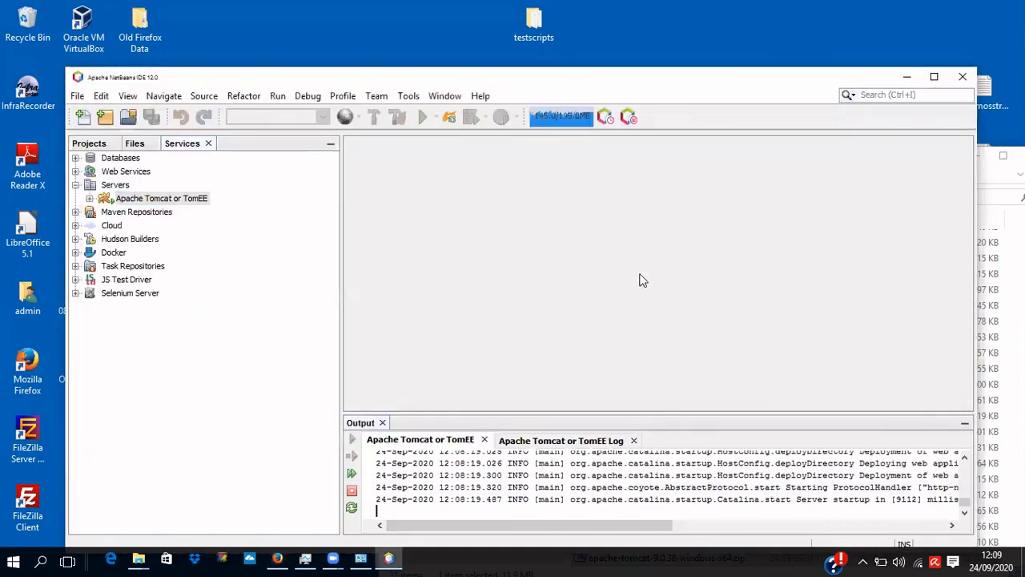
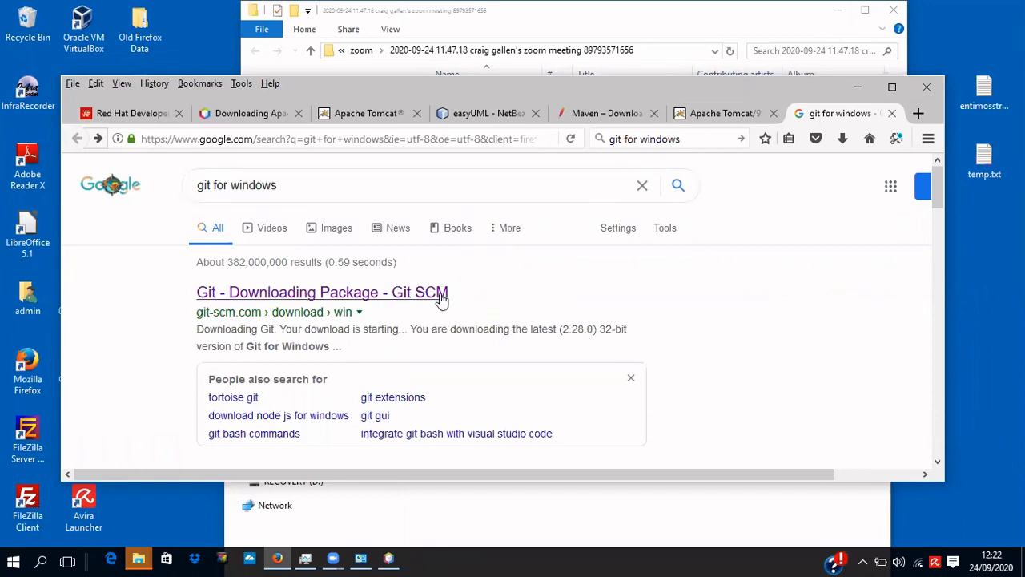
# Download and save the 64-bit Git-2.28.0 installer from git-scm.com, then view Firefox's downloads list.
pyautogui.click(344, 292)
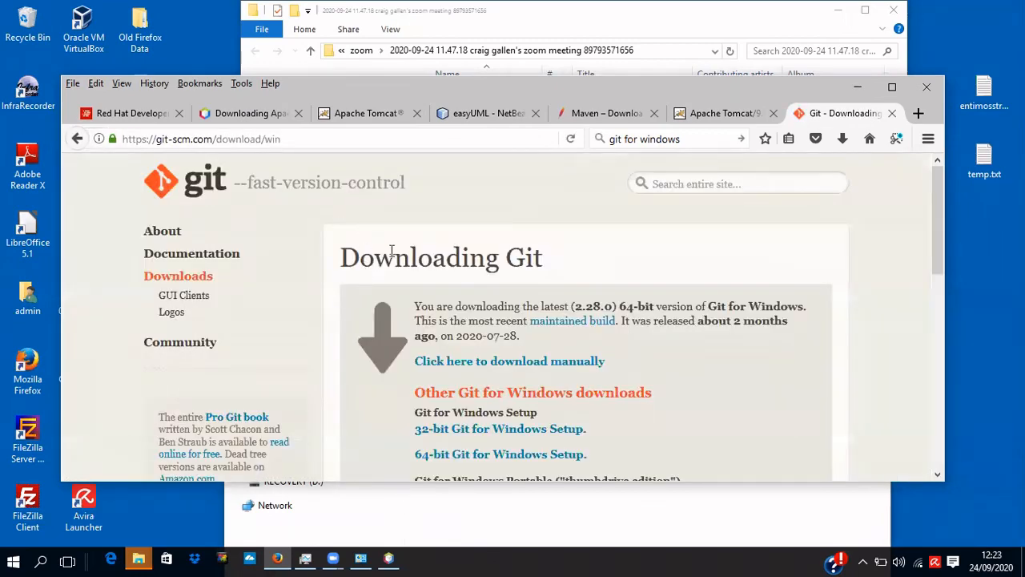
pyautogui.scroll(-2, 361, 297)
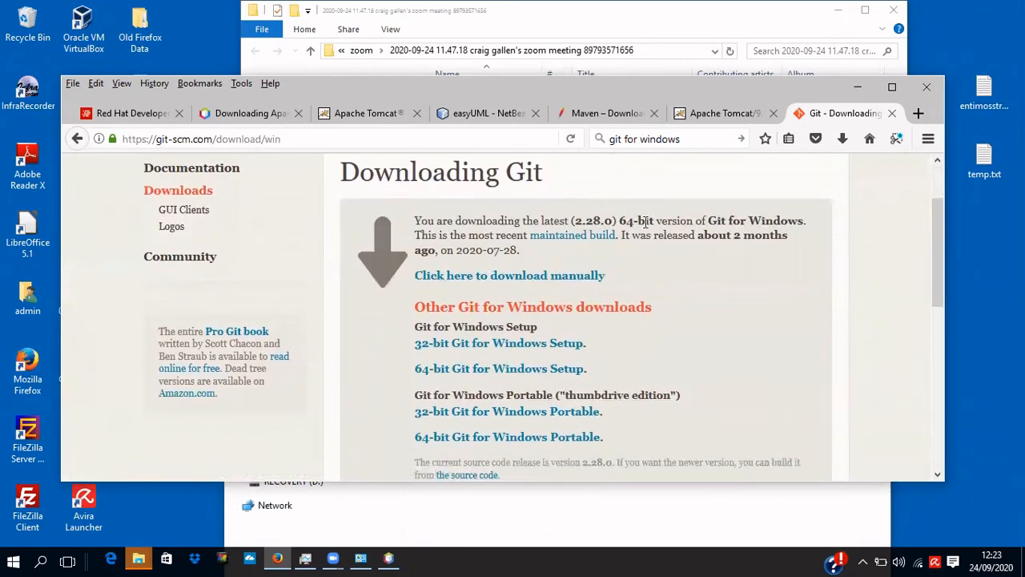
pyautogui.click(544, 276)
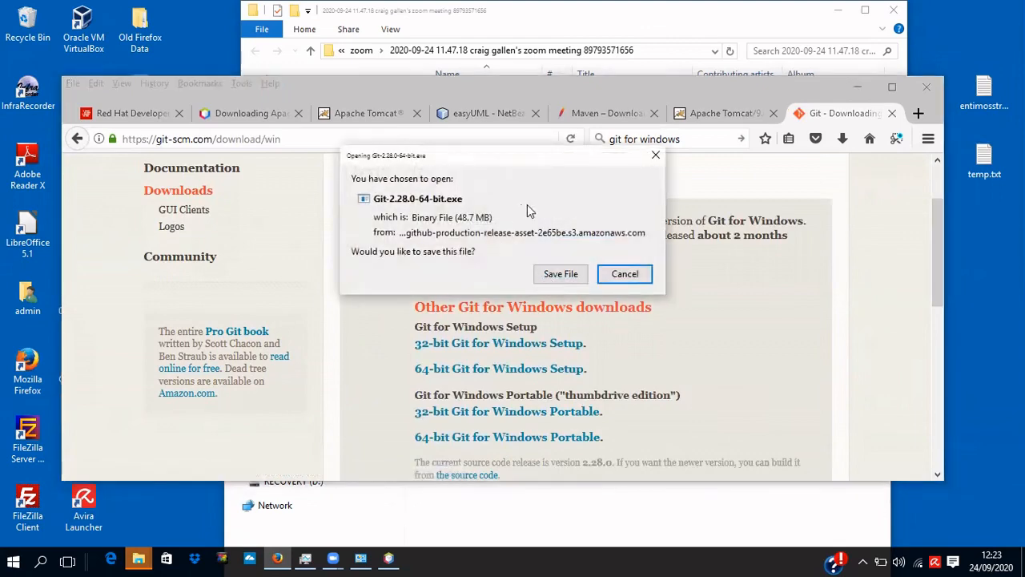
pyautogui.click(558, 274)
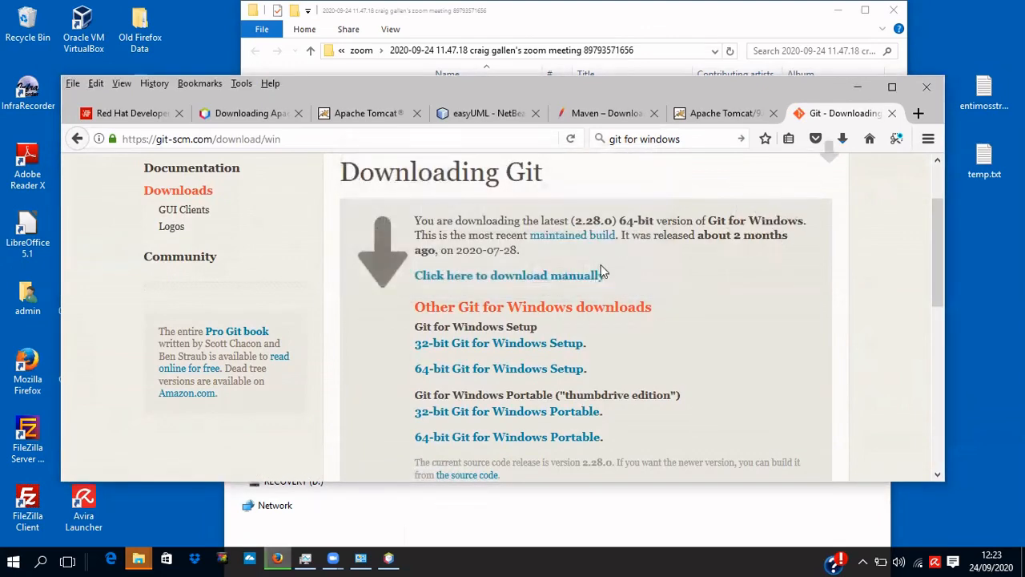
pyautogui.click(843, 141)
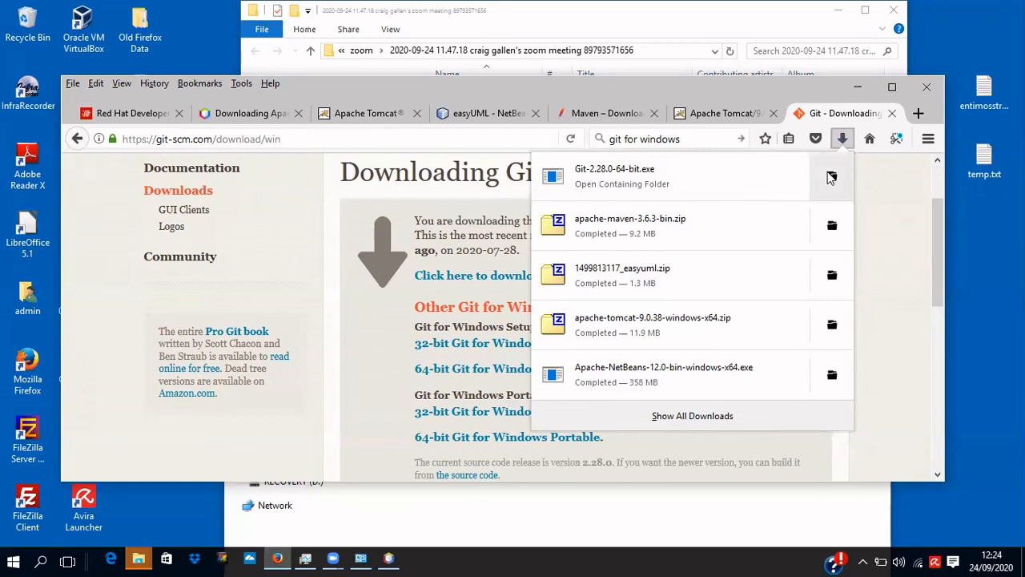
# Run Git-2.28.0-64-bit.exe from the Downloads folder as administrator.
pyautogui.click(830, 174)
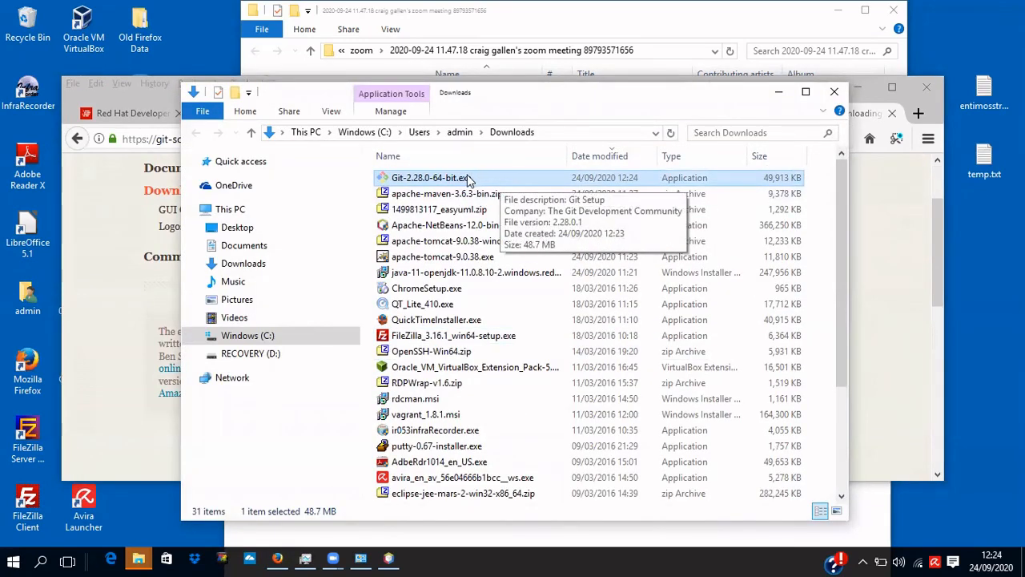
pyautogui.rightClick(471, 180)
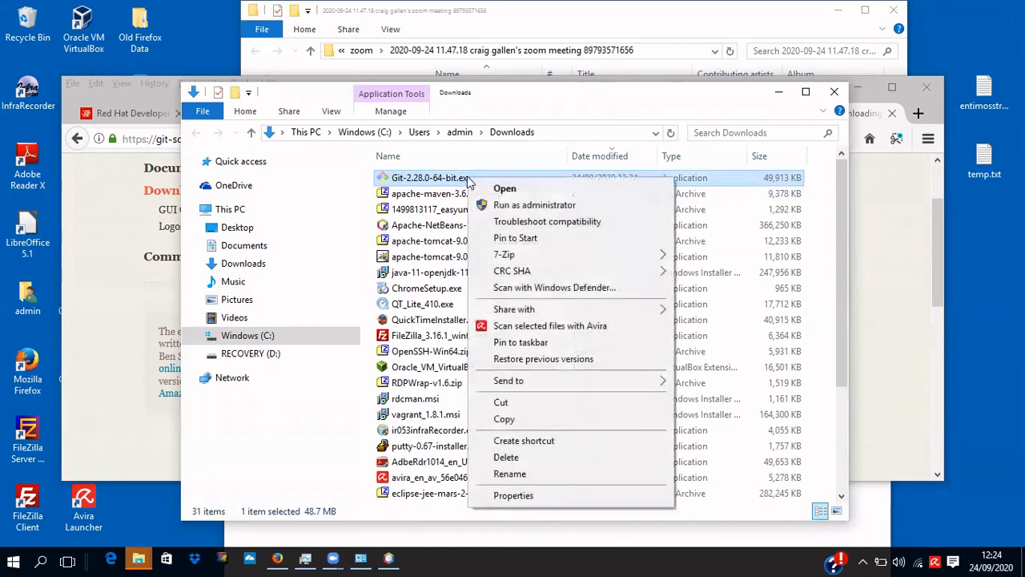
pyautogui.click(517, 204)
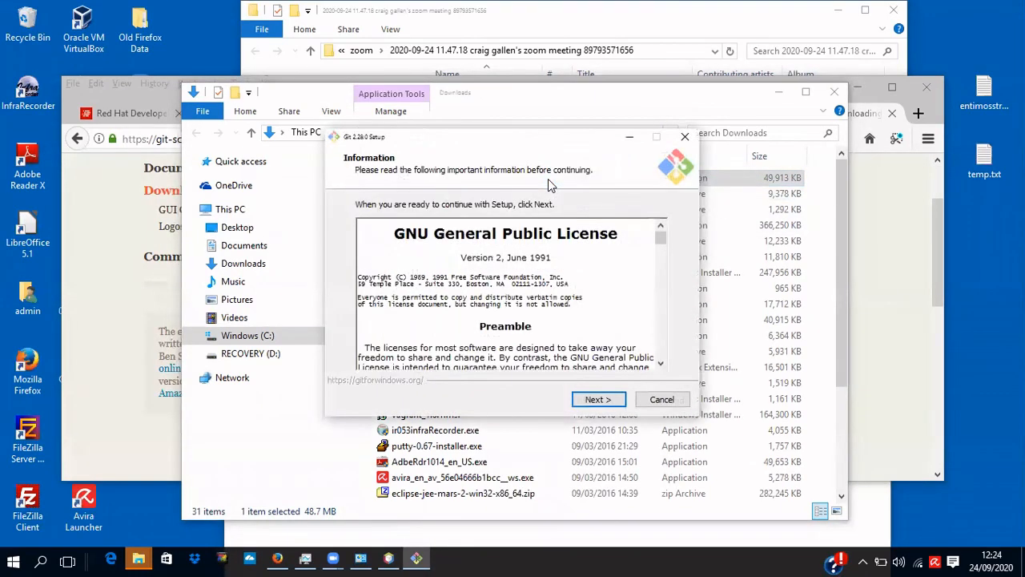
# Accept the license and keep default location, components, Vim editor, OpenSSH, OpenSSL, line endings, MinTTY and pull behaviour.
pyautogui.click(597, 400)
pyautogui.click(597, 401)
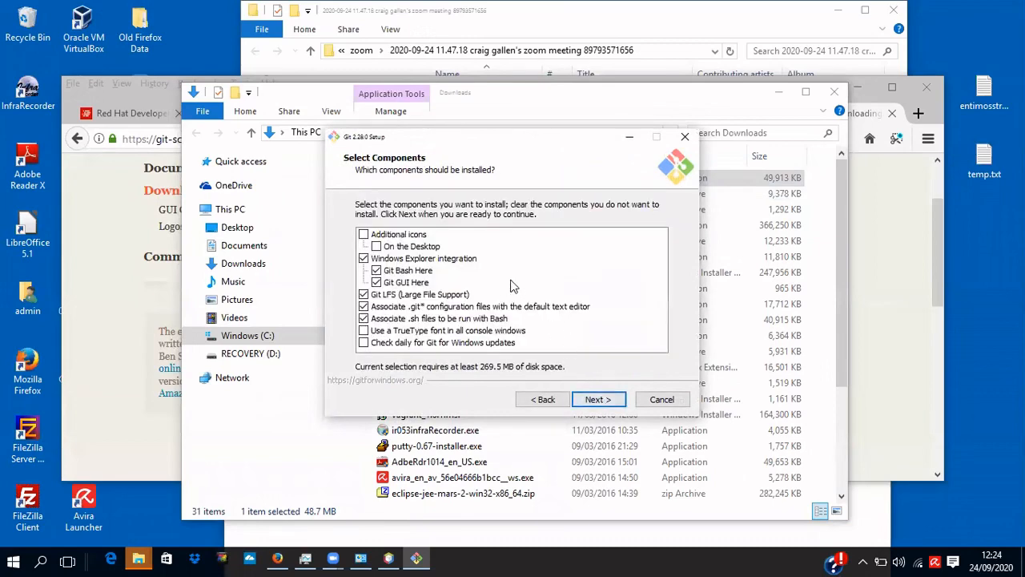
pyautogui.click(600, 403)
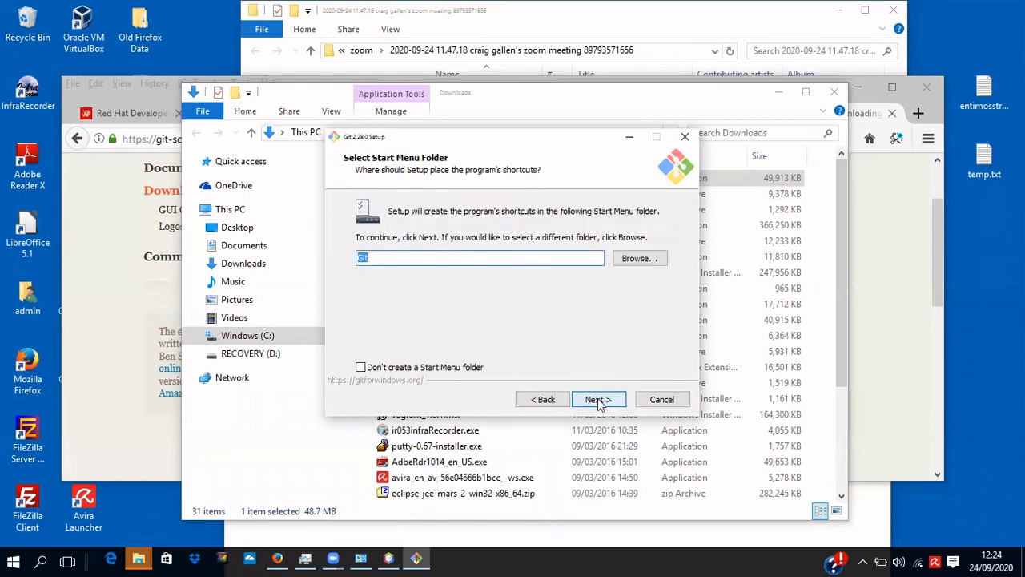
pyautogui.click(599, 400)
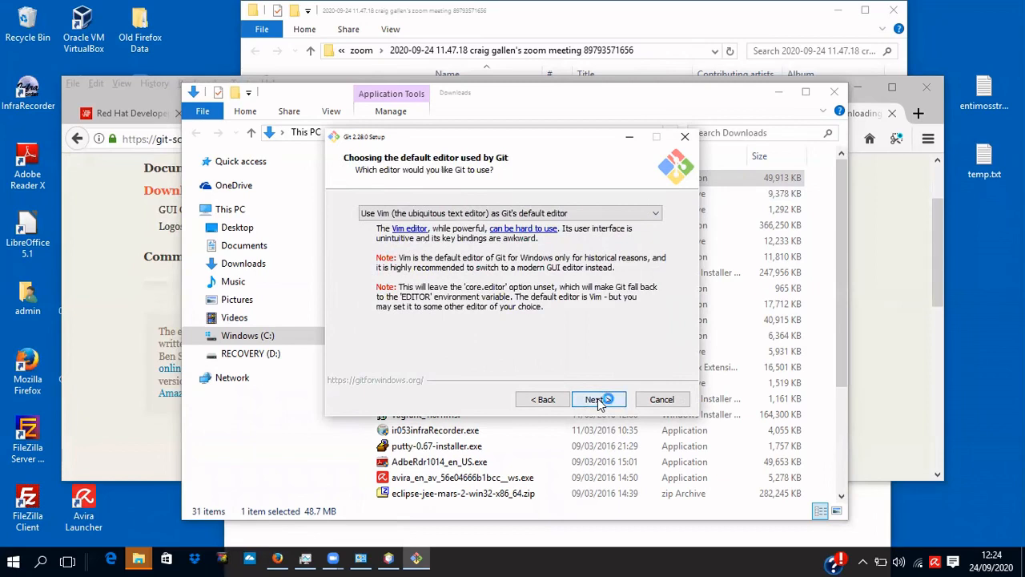
pyautogui.click(599, 401)
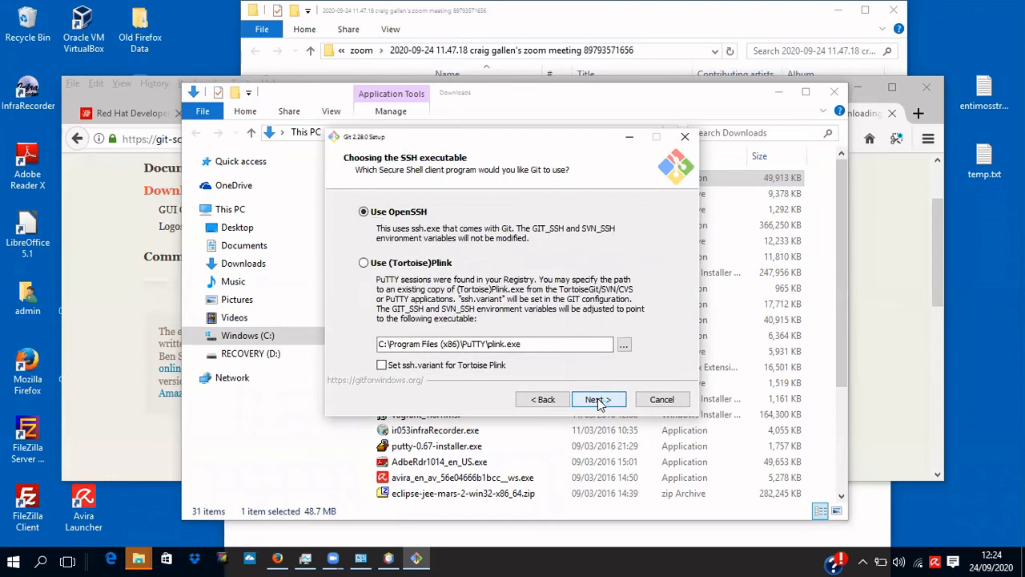
pyautogui.click(600, 400)
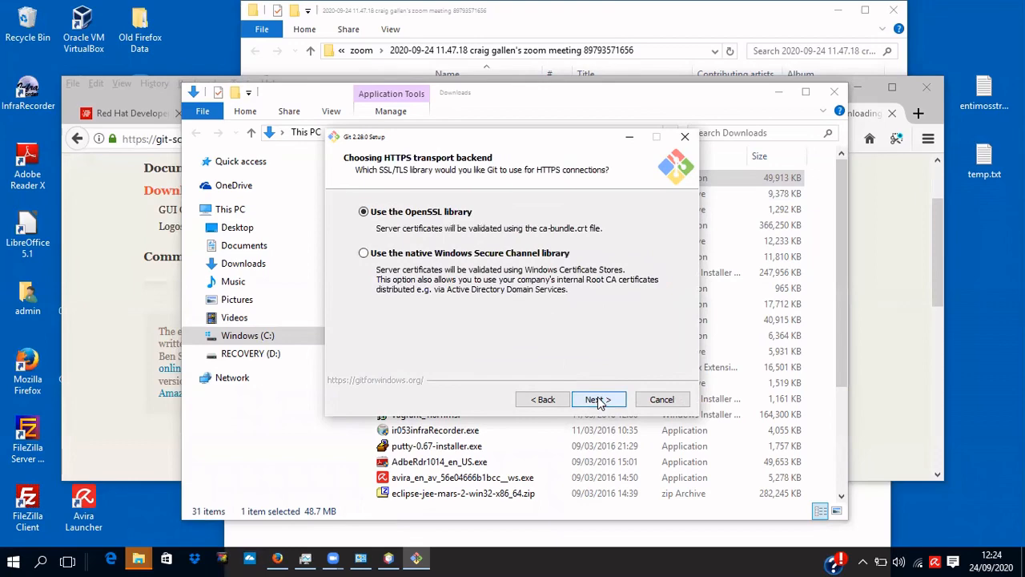
pyautogui.click(600, 401)
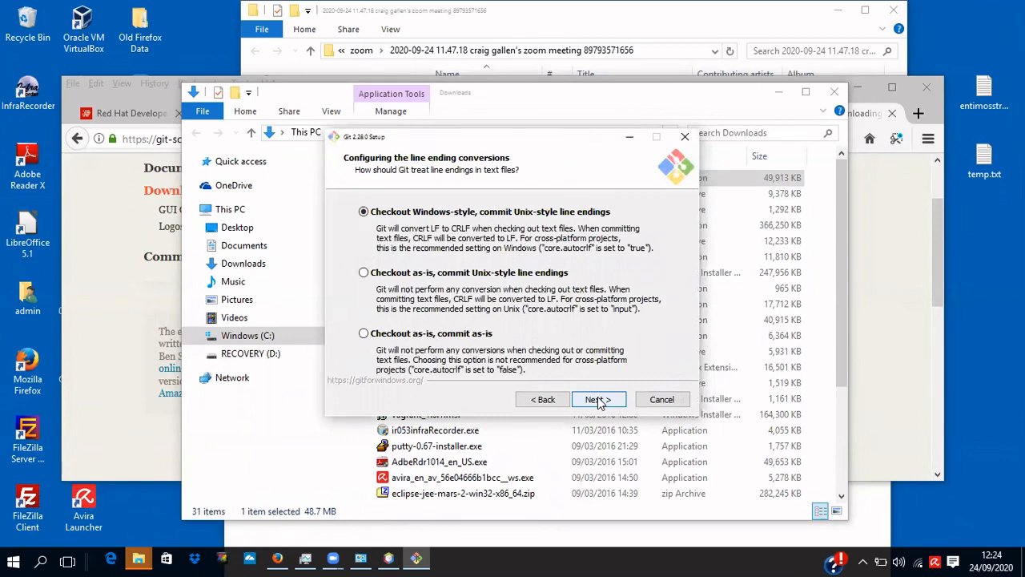
pyautogui.click(599, 400)
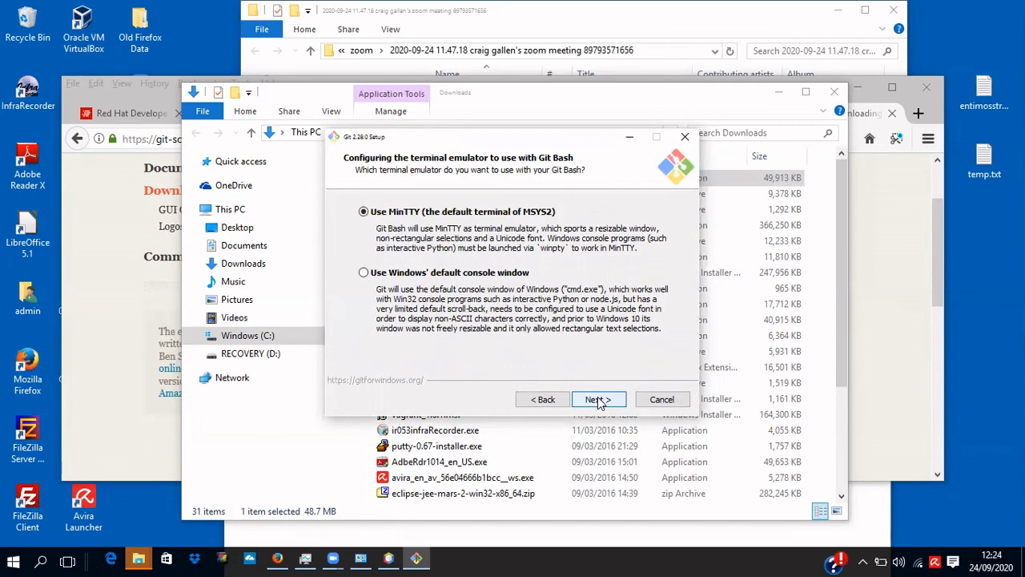
pyautogui.click(599, 401)
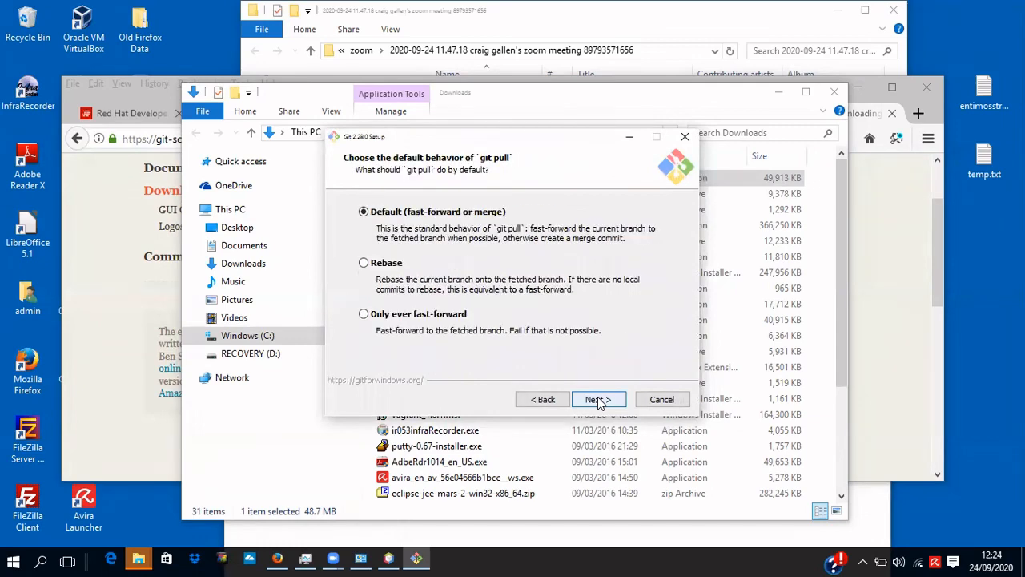
pyautogui.click(598, 400)
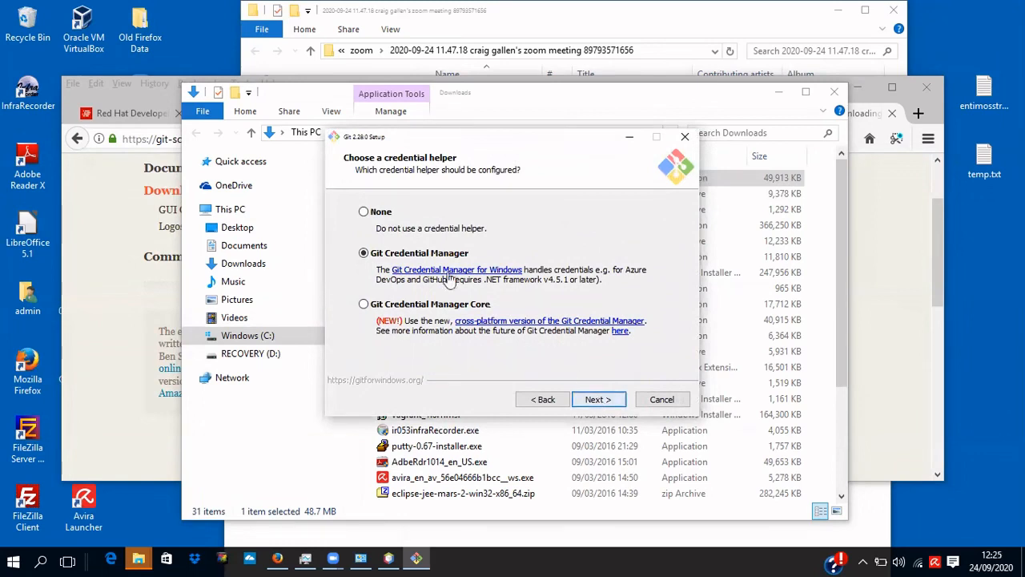
# Set the credential helper to None, keep file system caching, and install Git.
pyautogui.click(378, 214)
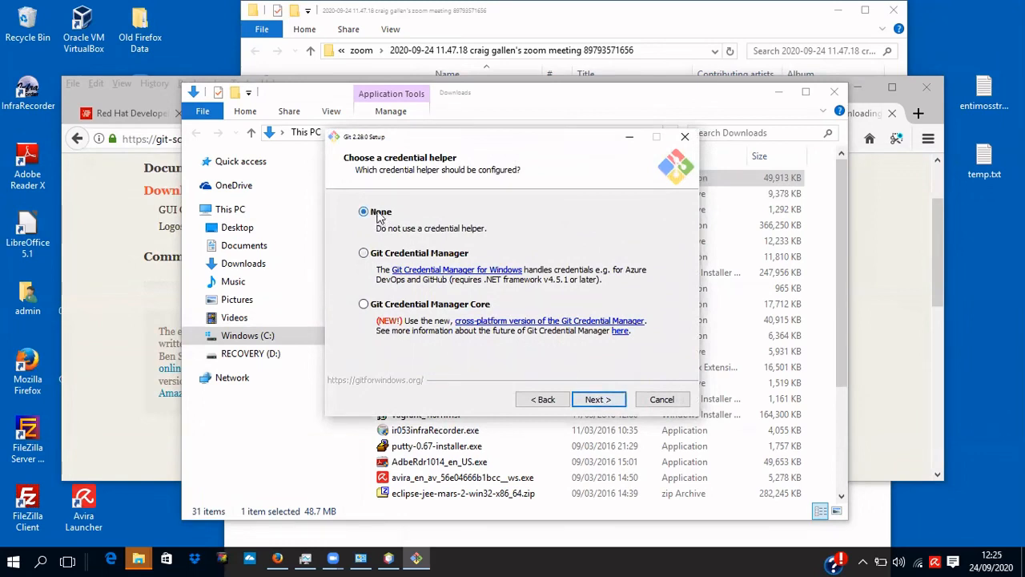
pyautogui.click(600, 400)
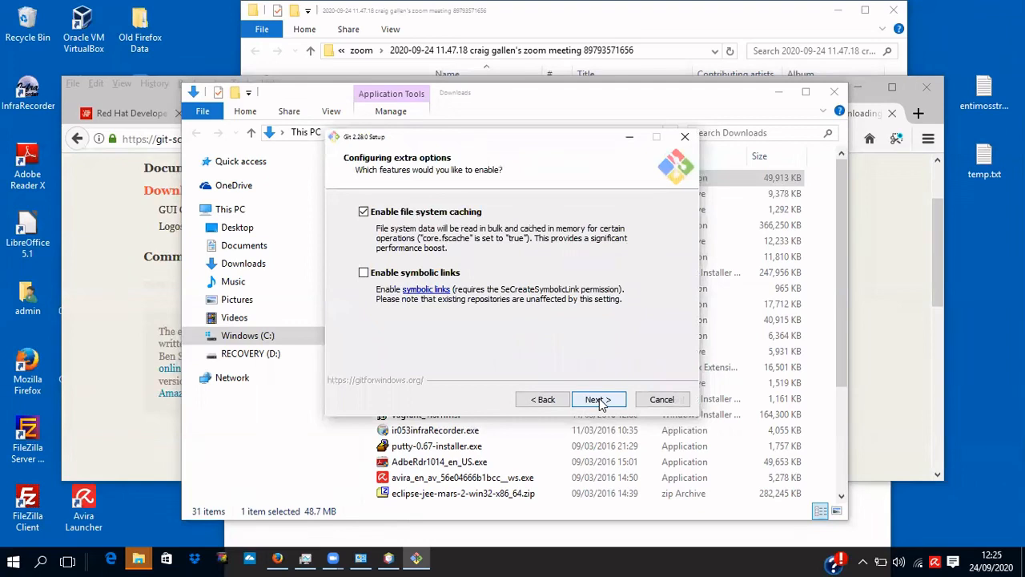
pyautogui.click(600, 400)
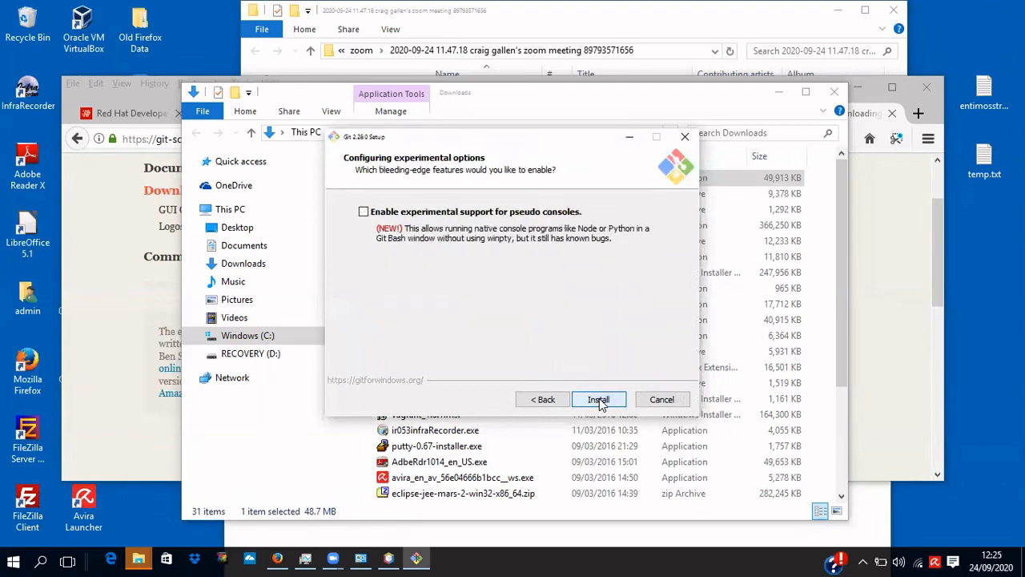
pyautogui.click(600, 400)
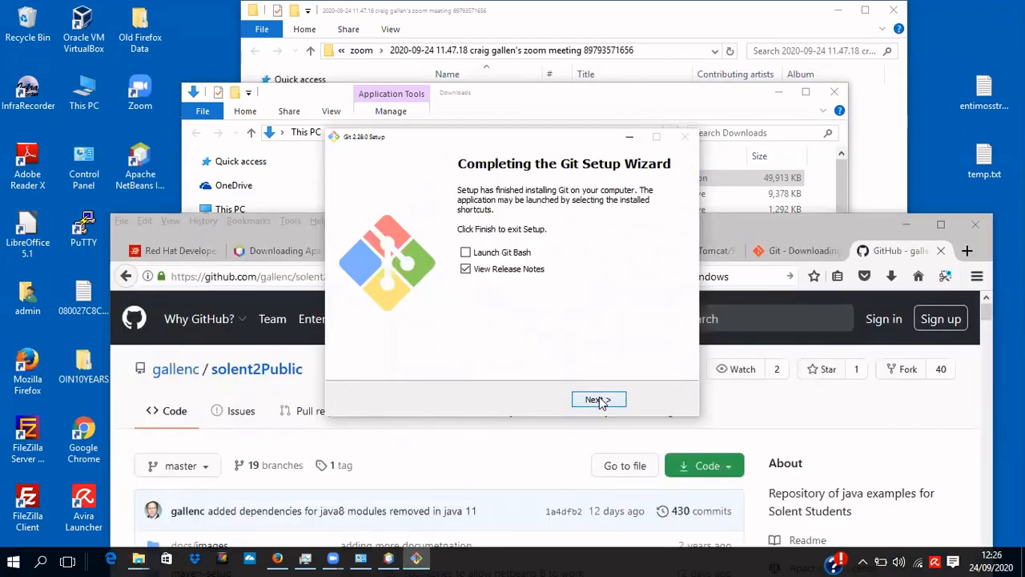
# Finish Git setup, view and close the v2.28.0 release notes in Edge, and rearrange windows.
pyautogui.click(599, 400)
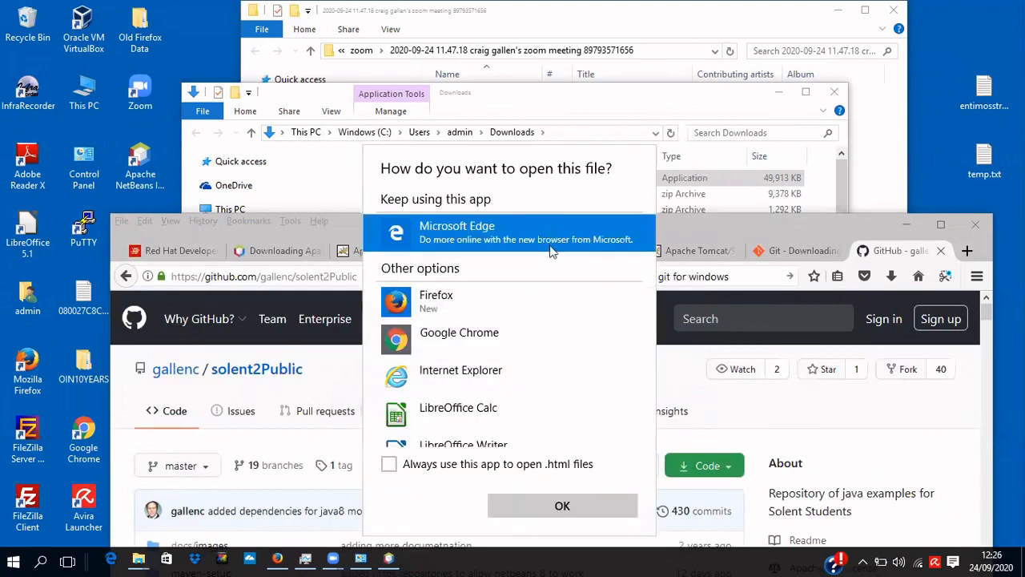
pyautogui.click(567, 506)
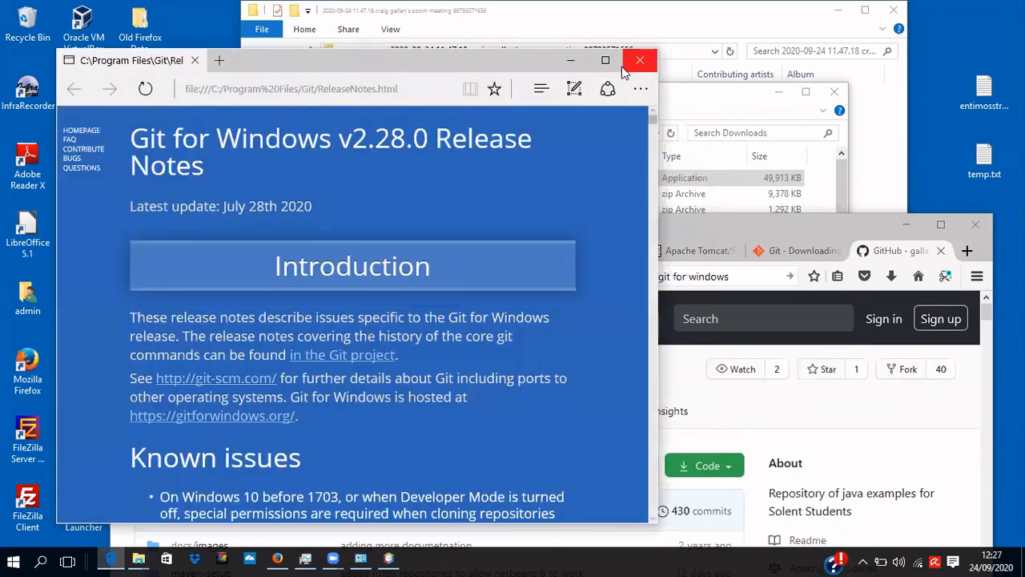
pyautogui.click(627, 66)
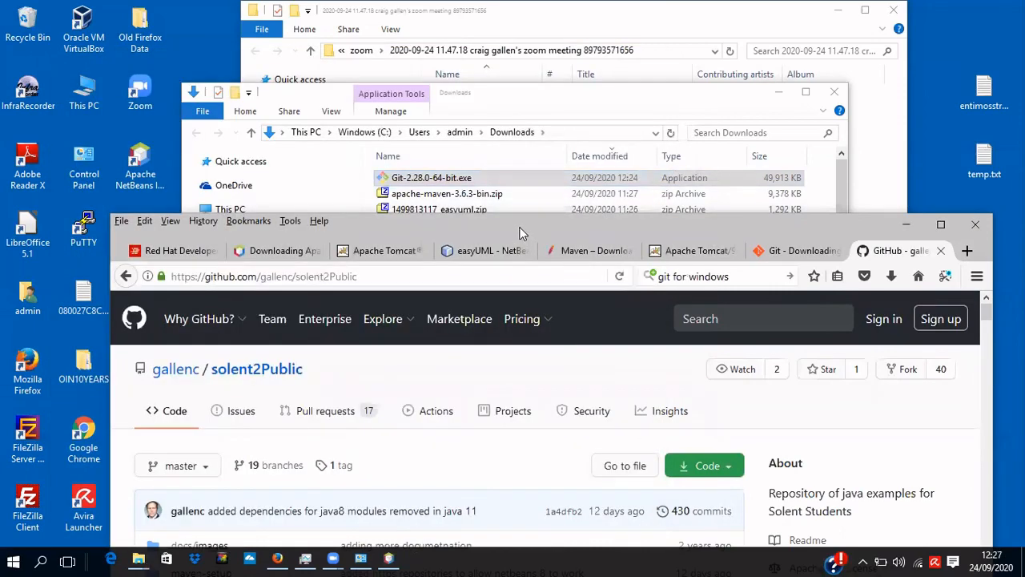
pyautogui.moveTo(521, 233); pyautogui.dragTo(467, 137)
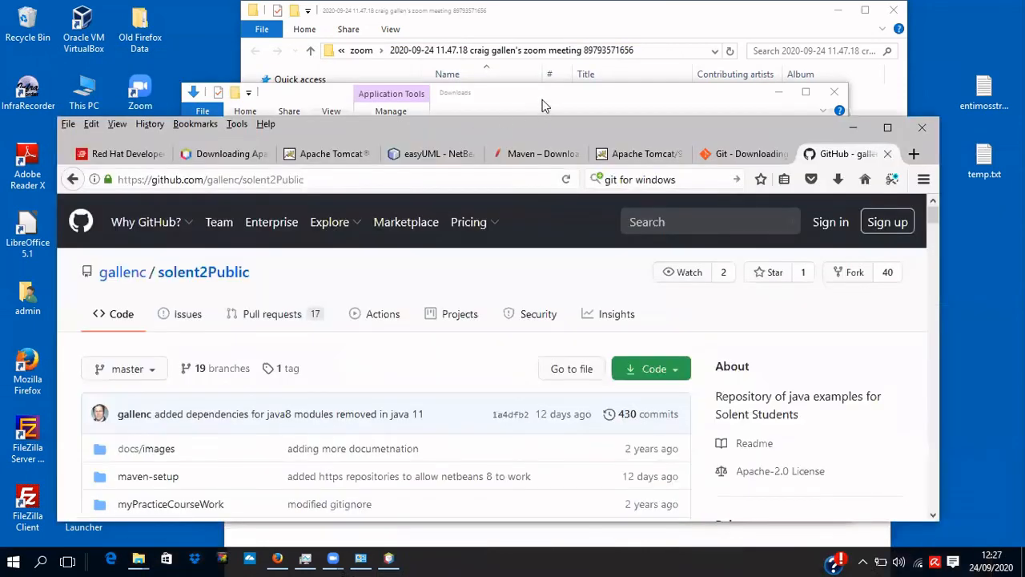
pyautogui.click(542, 99)
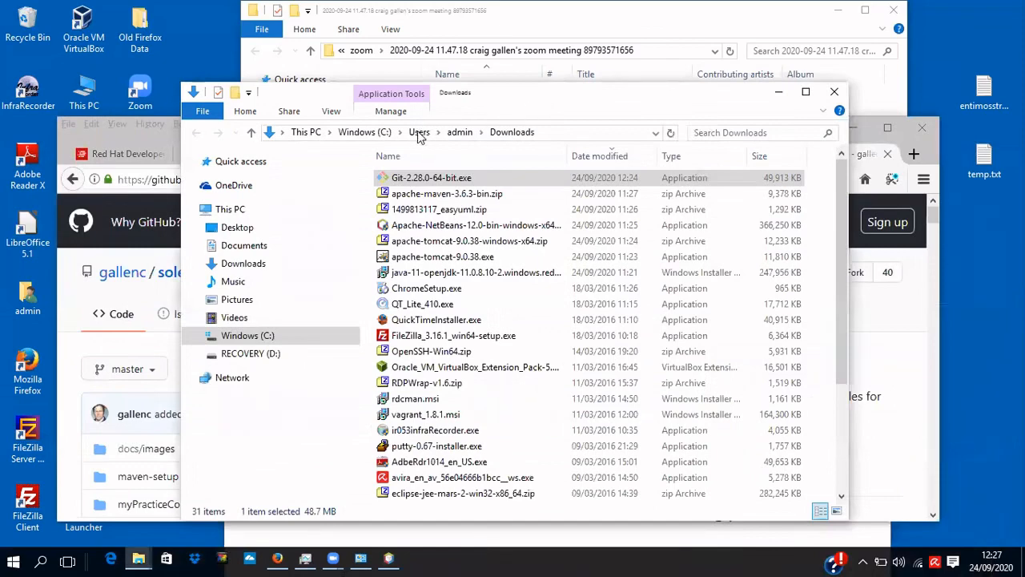
# Create a new folder named gitrepos under C:\devel and open it.
pyautogui.click(369, 136)
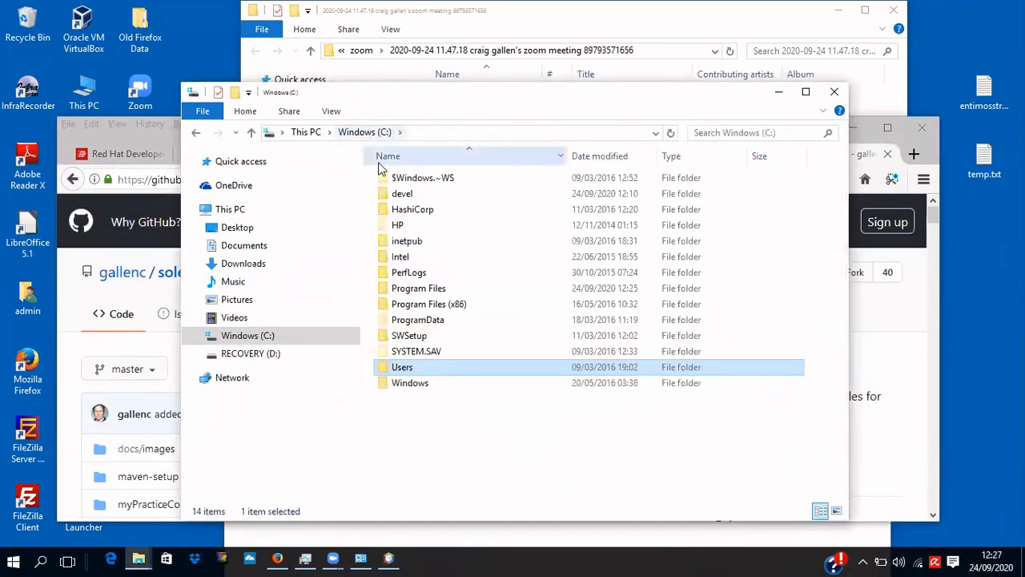
pyautogui.doubleClick(402, 194)
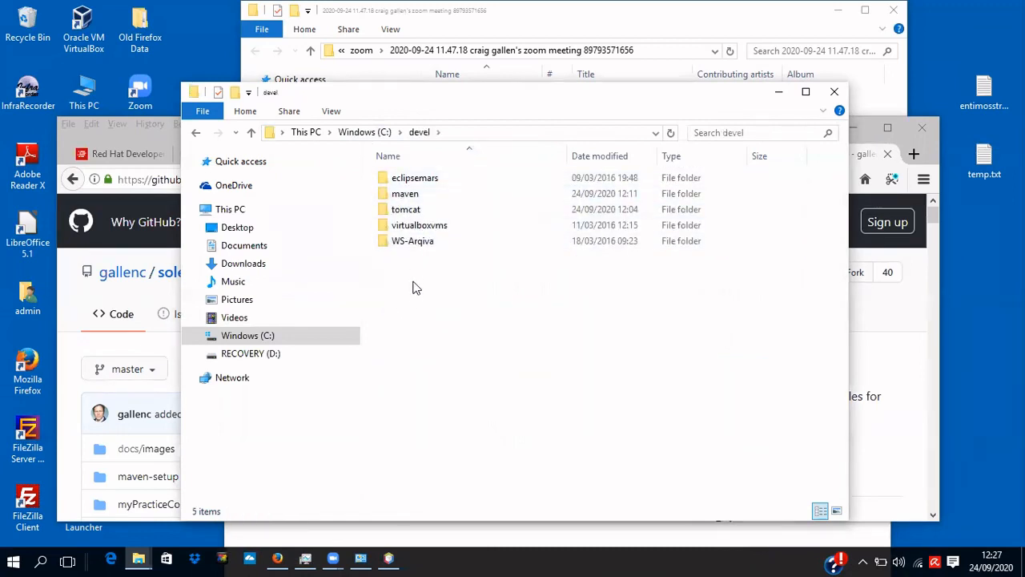
pyautogui.rightClick(414, 282)
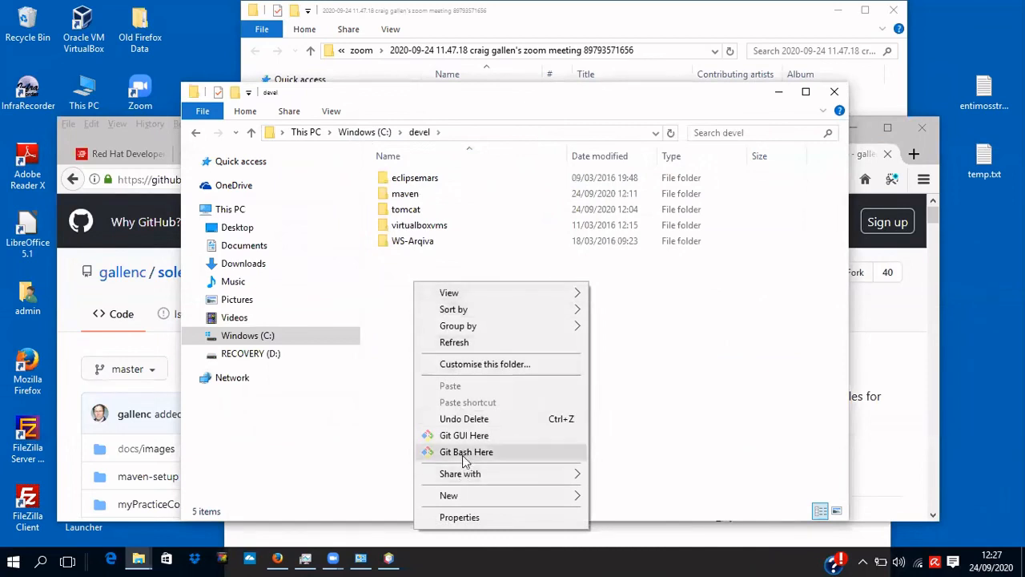
pyautogui.moveTo(475, 497)
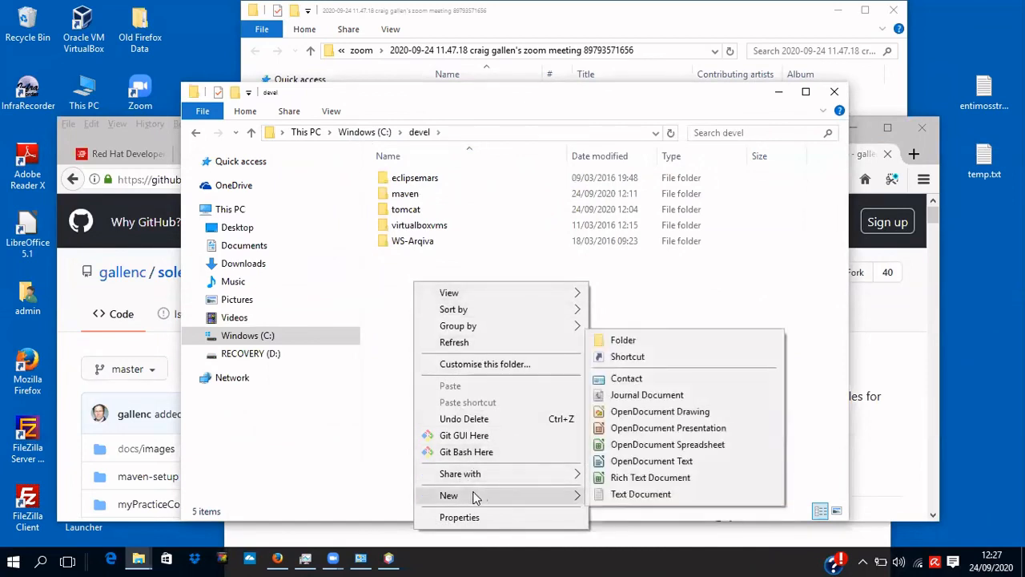
pyautogui.click(628, 341)
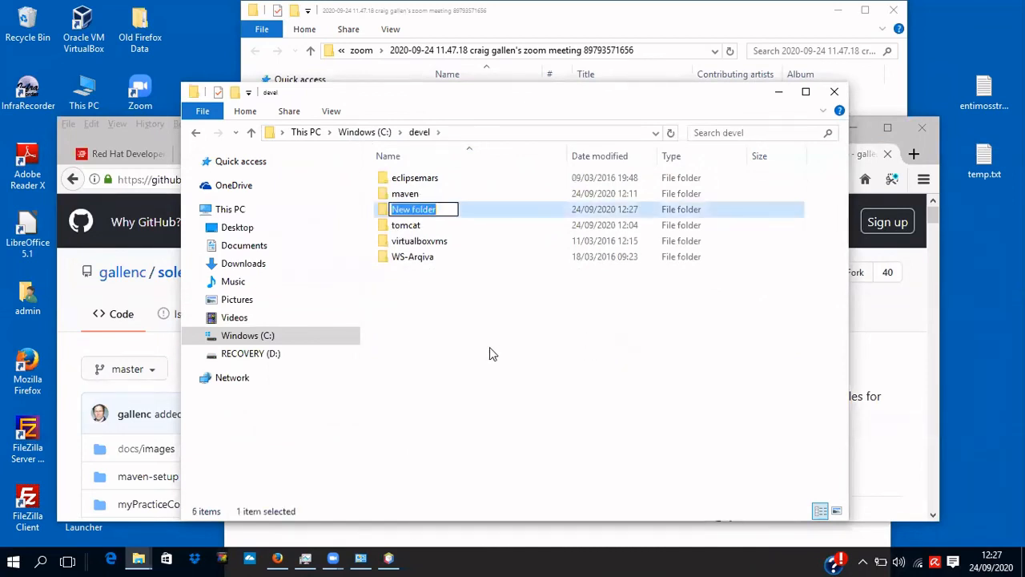
pyautogui.write('git')
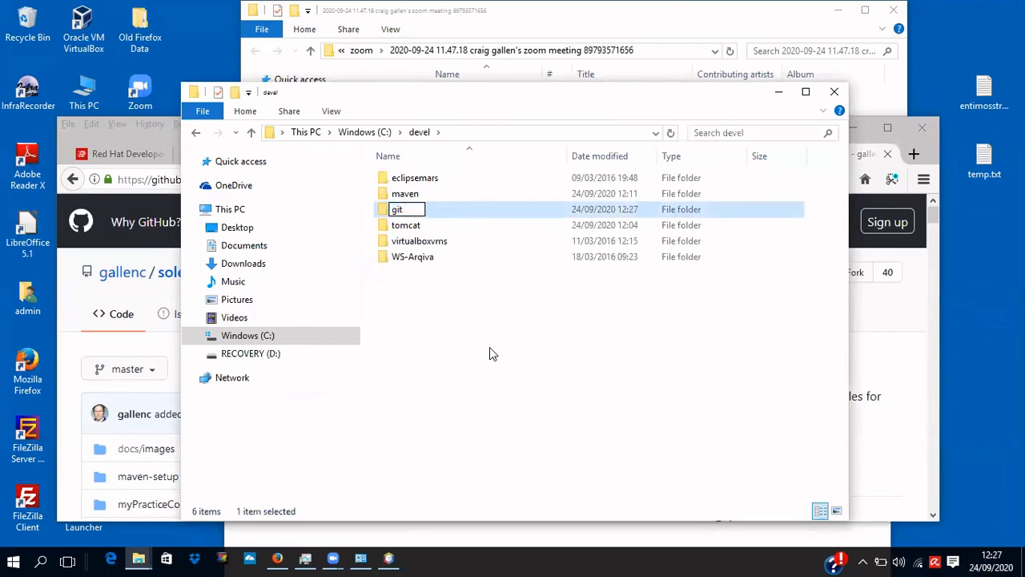
pyautogui.write('repos')
pyautogui.press('Return')
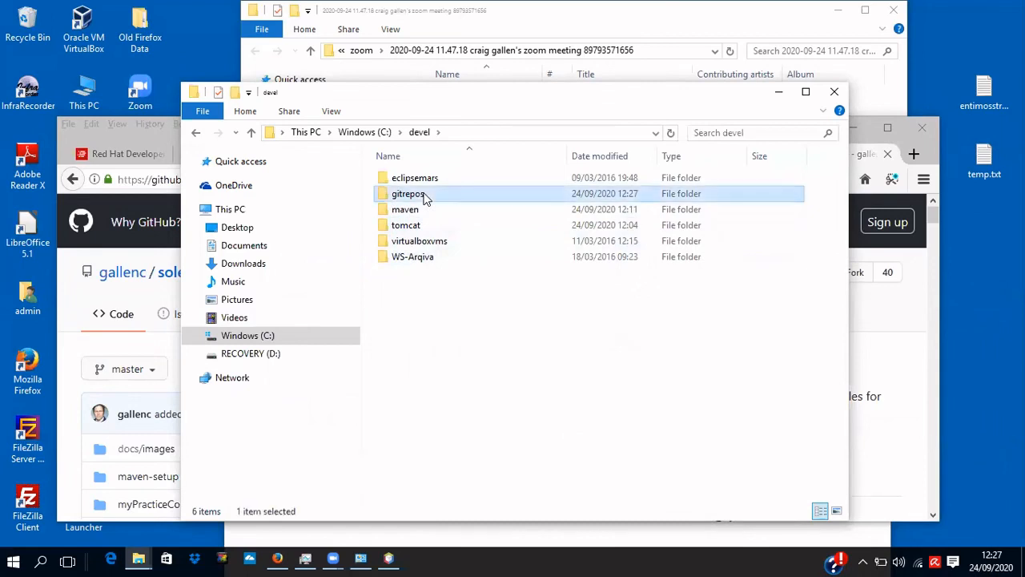
pyautogui.doubleClick(423, 195)
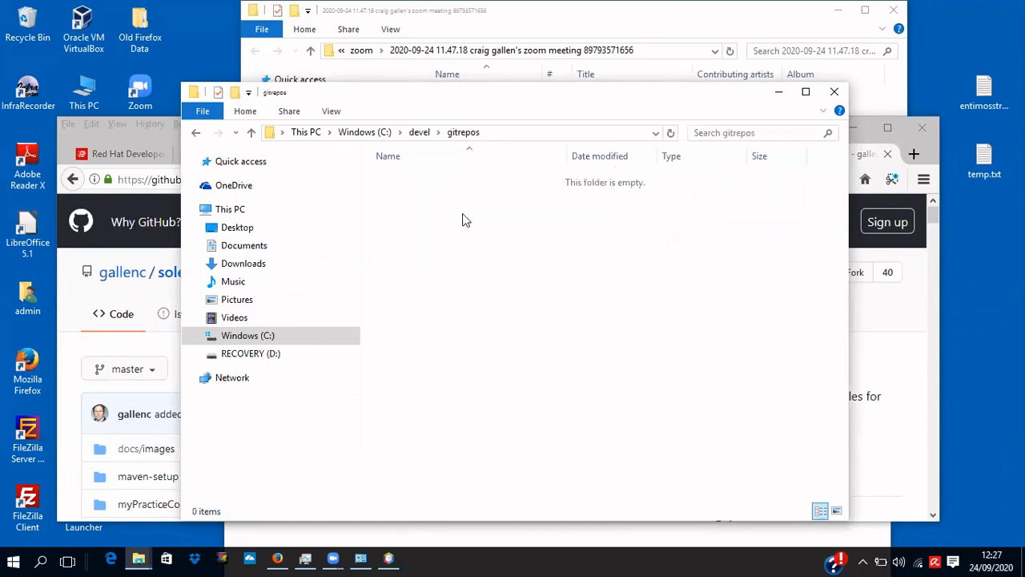
# Launch Git Bash Here in the empty gitrepos folder and centre the terminal window.
pyautogui.click(499, 131)
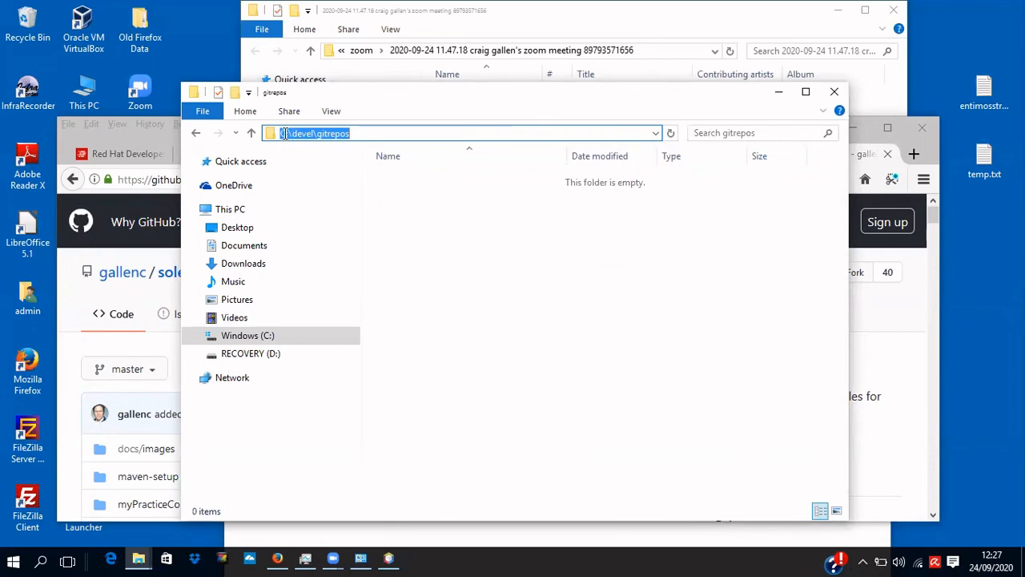
pyautogui.click(449, 255)
pyautogui.rightClick(449, 254)
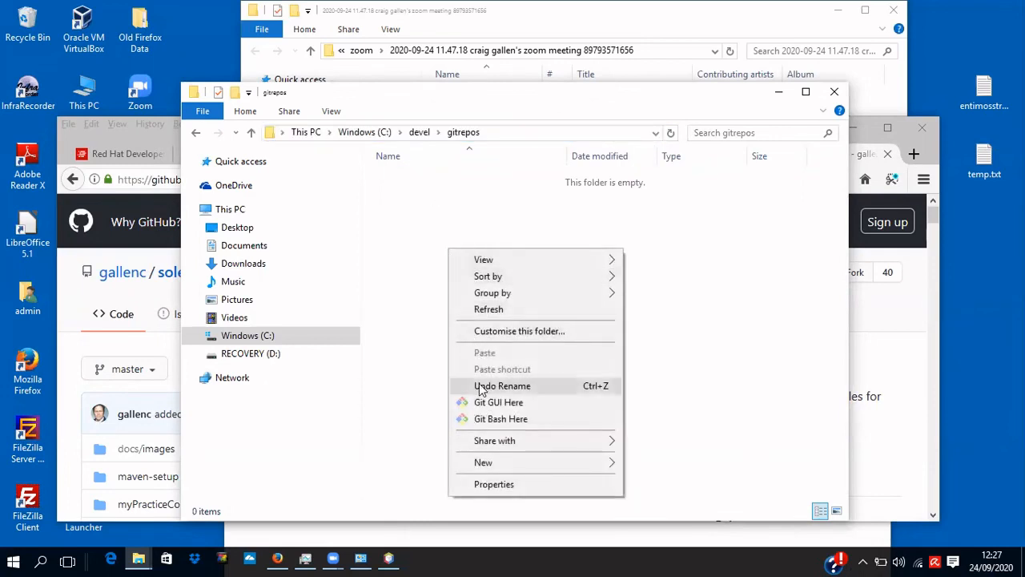
pyautogui.click(513, 419)
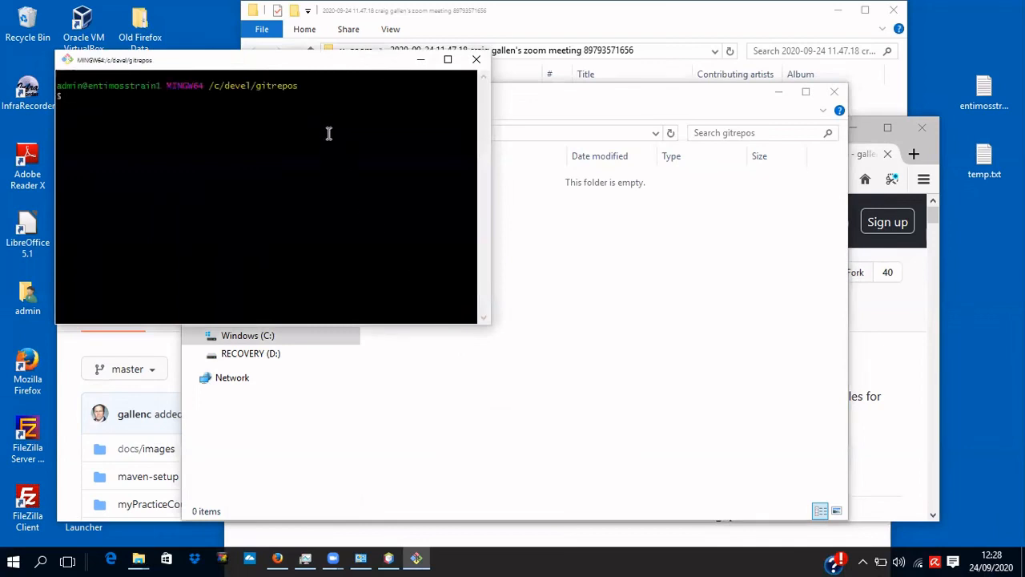
pyautogui.moveTo(329, 70); pyautogui.dragTo(503, 231)
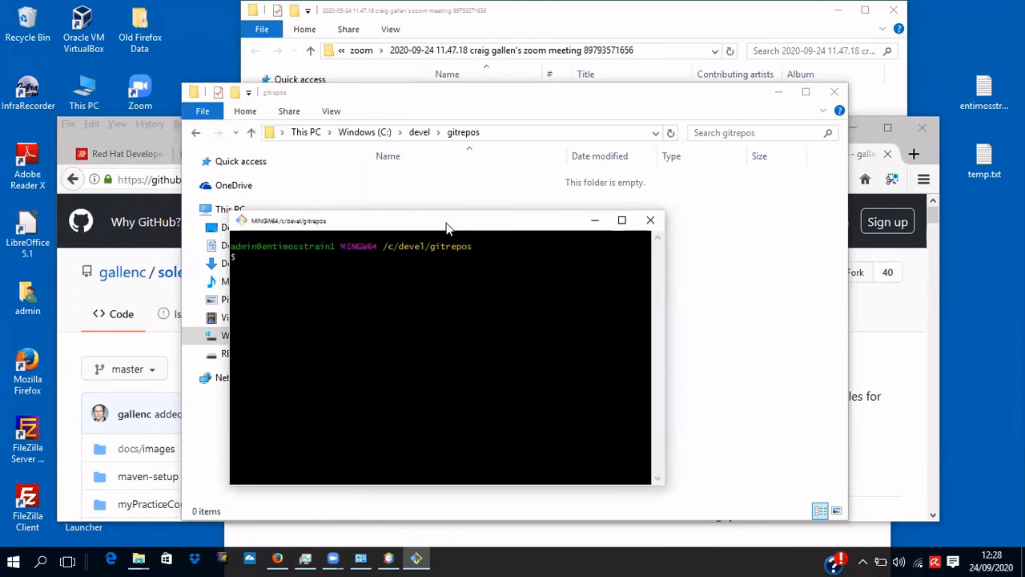
# Copy the solent2Public repository's HTTPS clone URL from GitHub's Code panel.
pyautogui.click(934, 215)
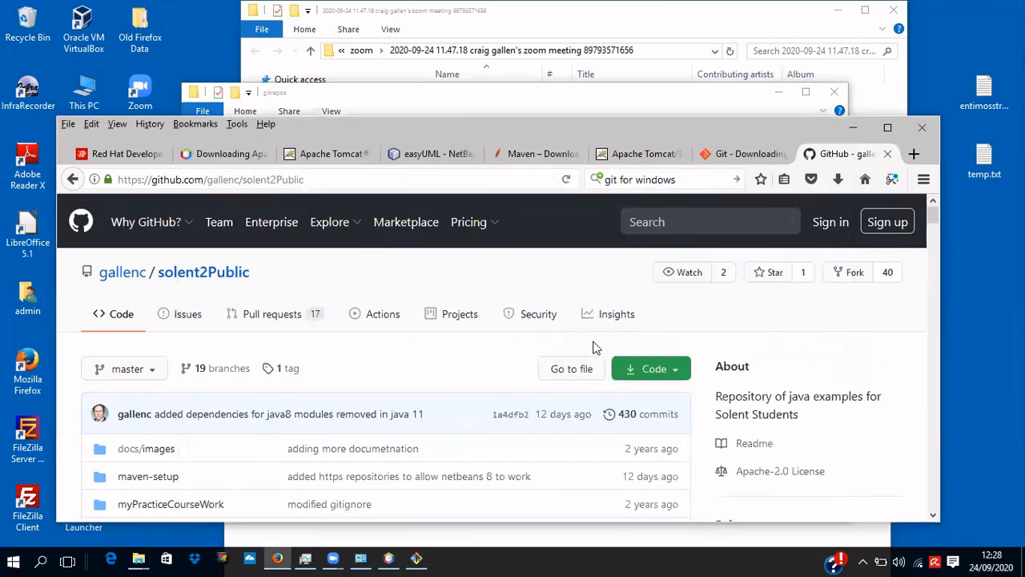
pyautogui.click(653, 369)
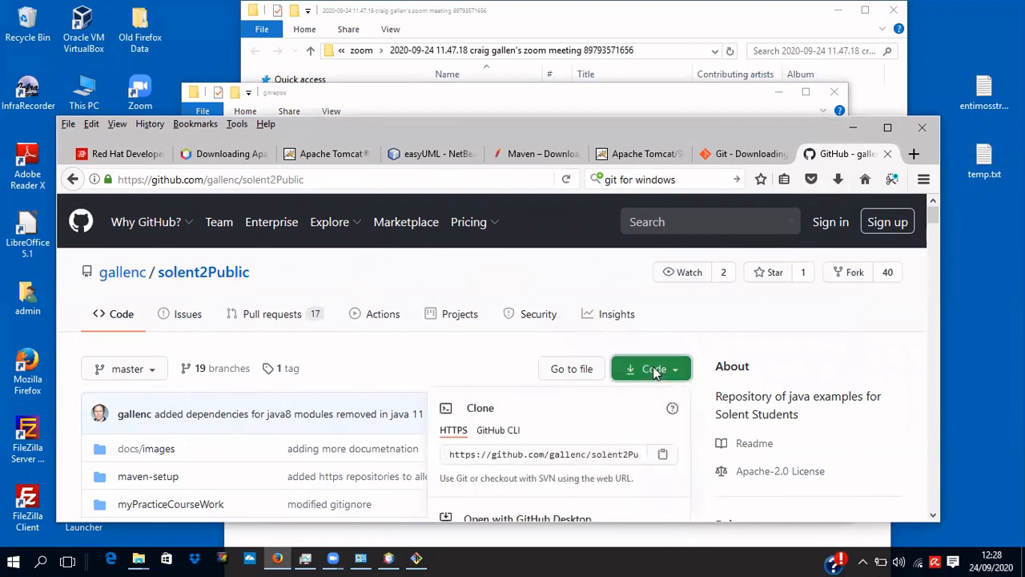
pyautogui.click(621, 454)
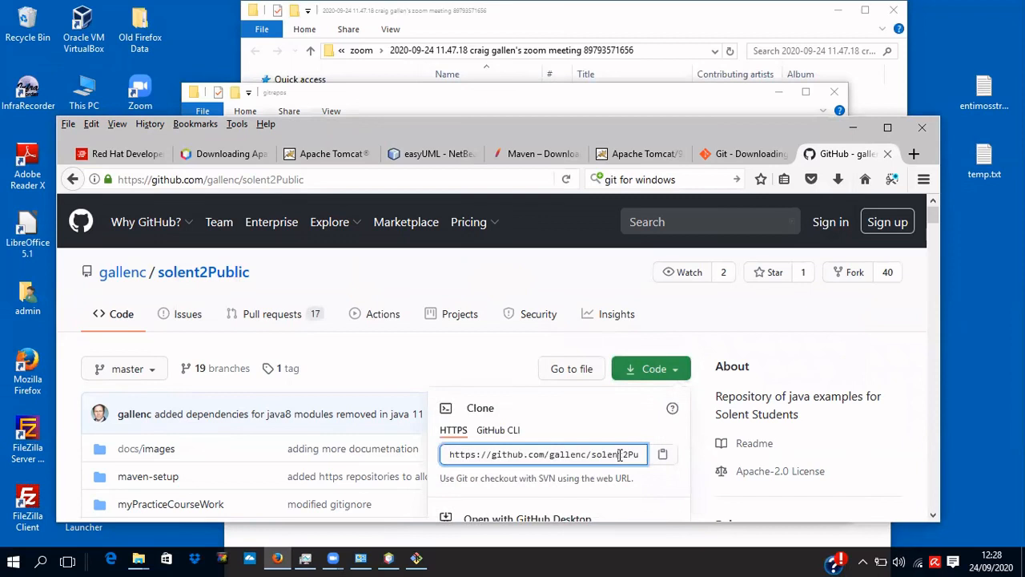
pyautogui.hotkey('ctrl', 'a')
pyautogui.hotkey('ctrl', 'c')
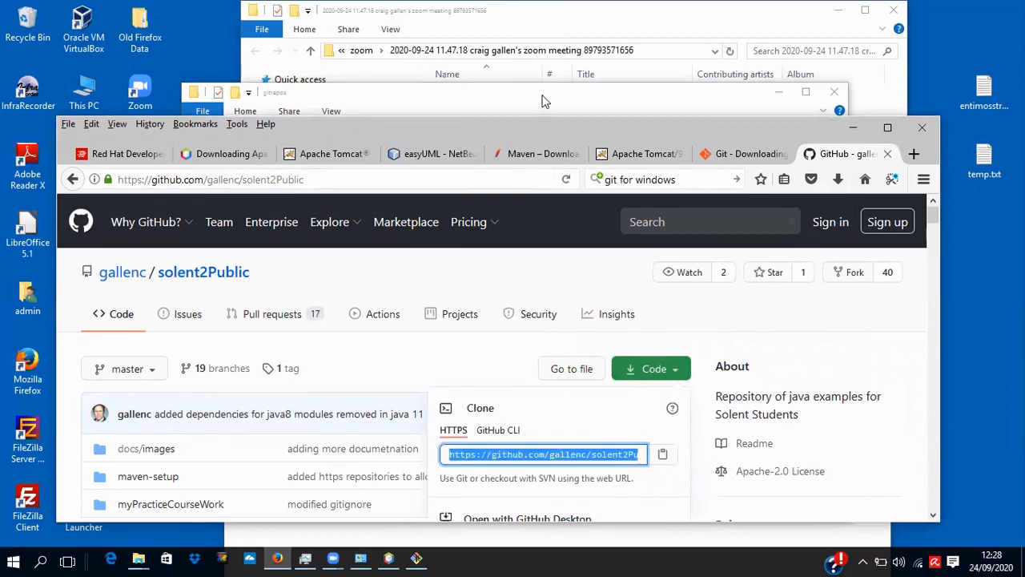
pyautogui.click(416, 558)
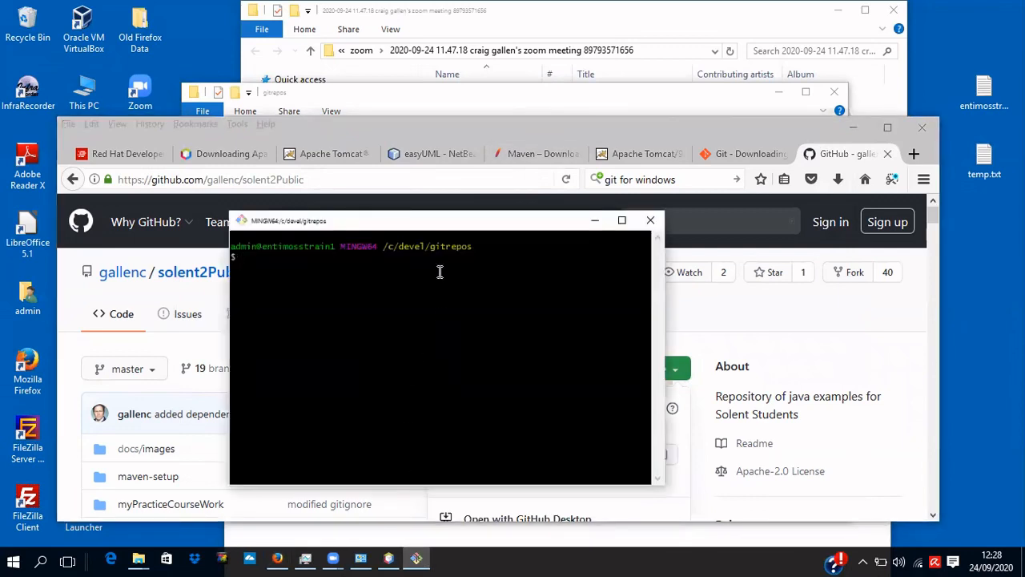
# Run git clone with the pasted solent2Public URL, then confirm the new folder with ls.
pyautogui.write('git clone')
pyautogui.rightClick(447, 267)
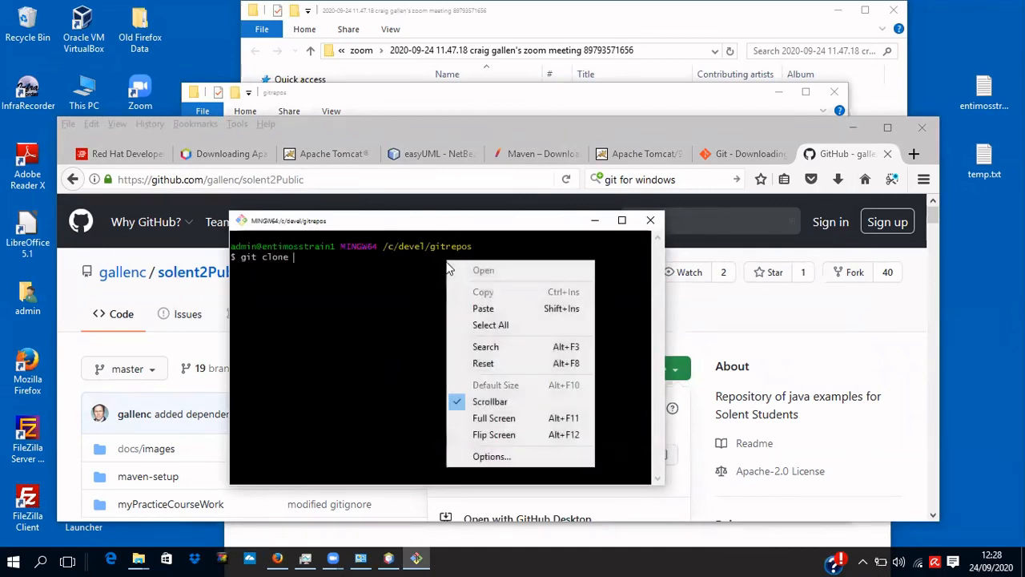
pyautogui.click(479, 287)
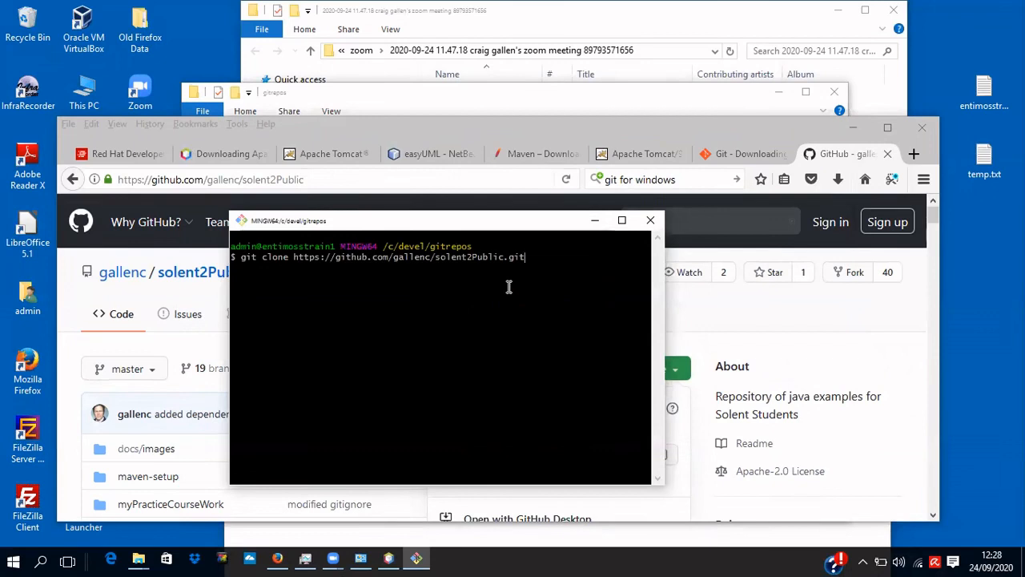
pyautogui.press('Return')
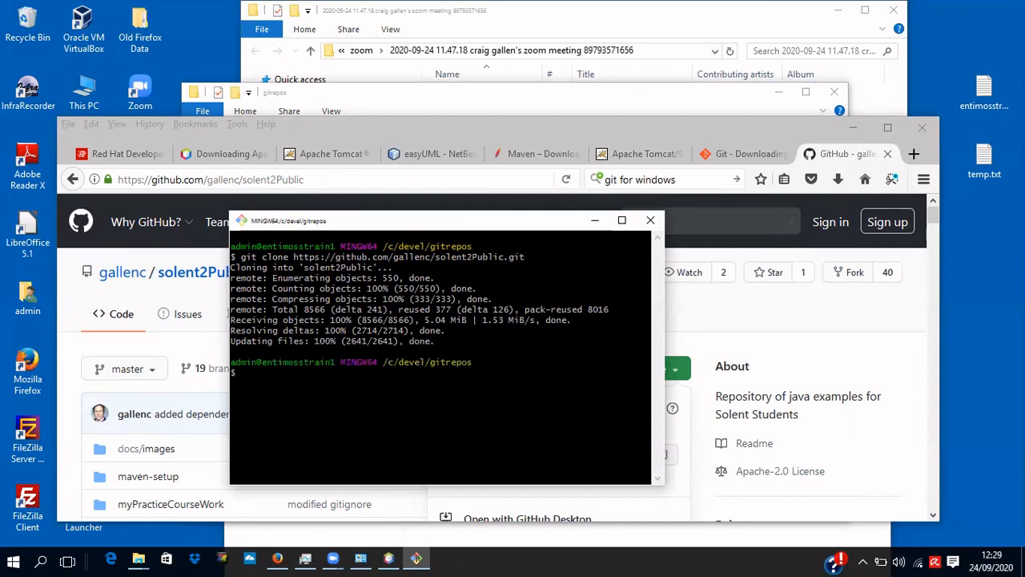
pyautogui.write('ls')
pyautogui.press('Return')
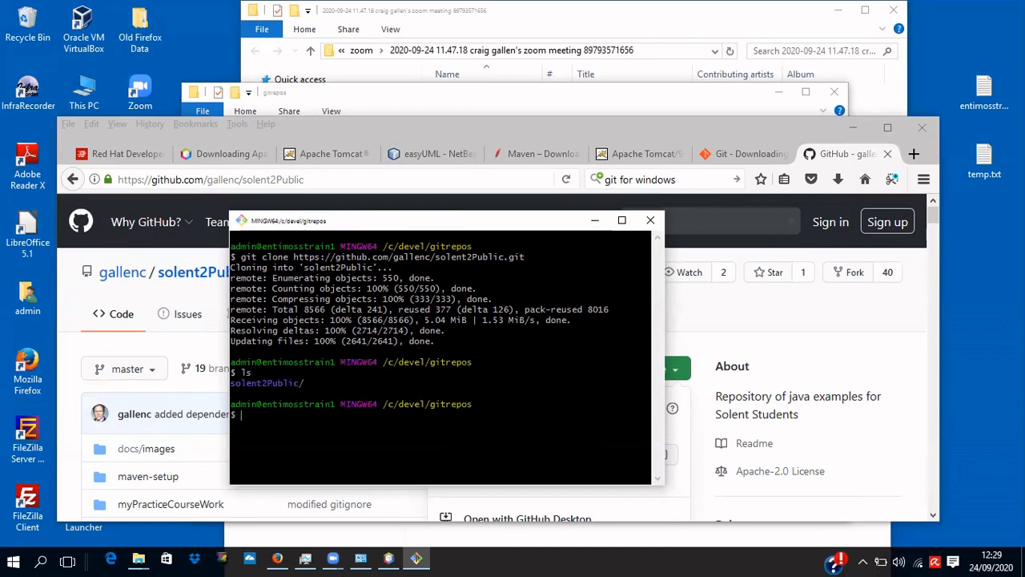
# Change into solent2Public, list its files with ls, and run git pull.
pyautogui.write('cd sole')
pyautogui.press('Tab')
pyautogui.press('Return')
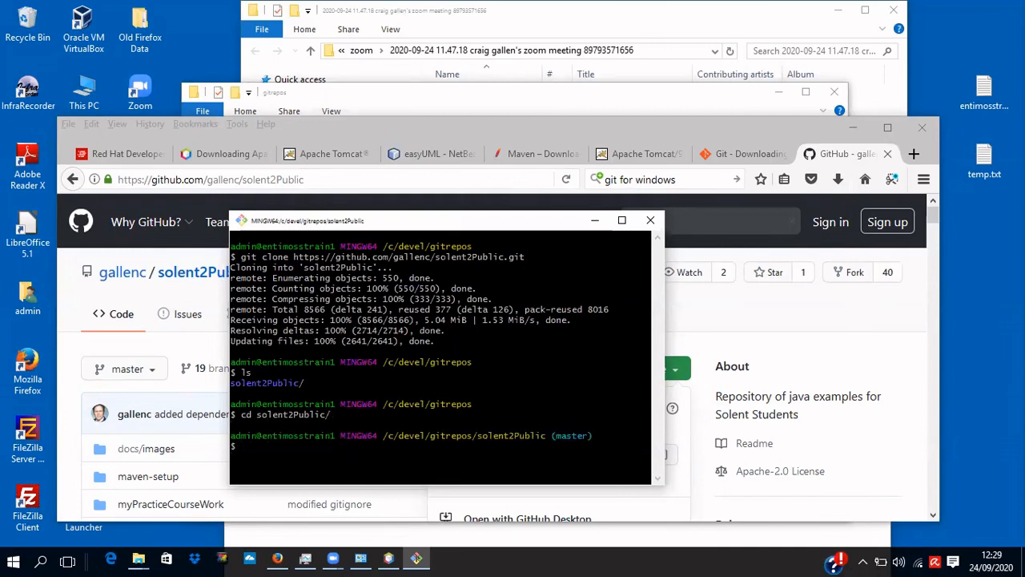
pyautogui.write('ls')
pyautogui.press('Return')
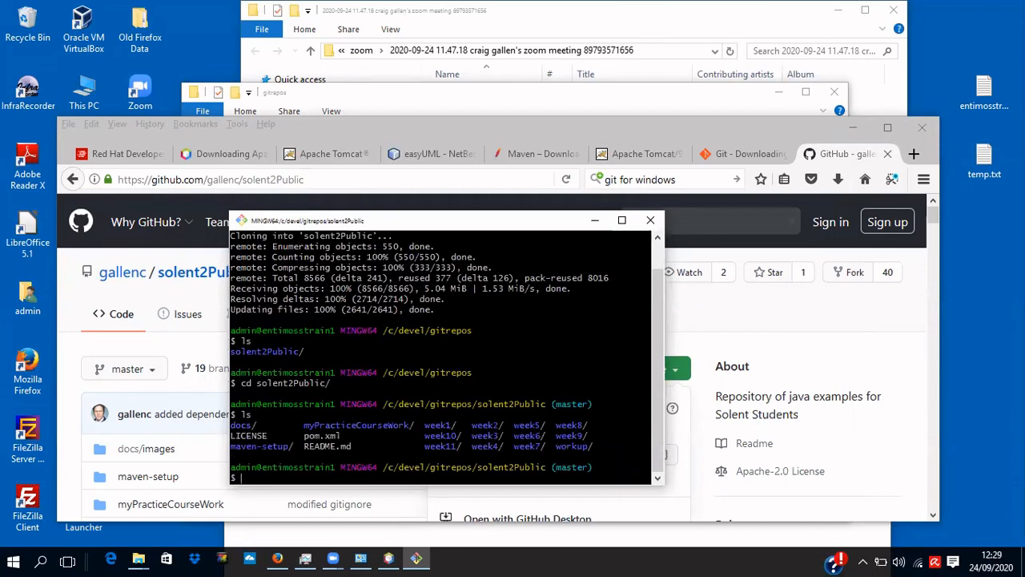
pyautogui.write('git pull')
pyautogui.press('Return')
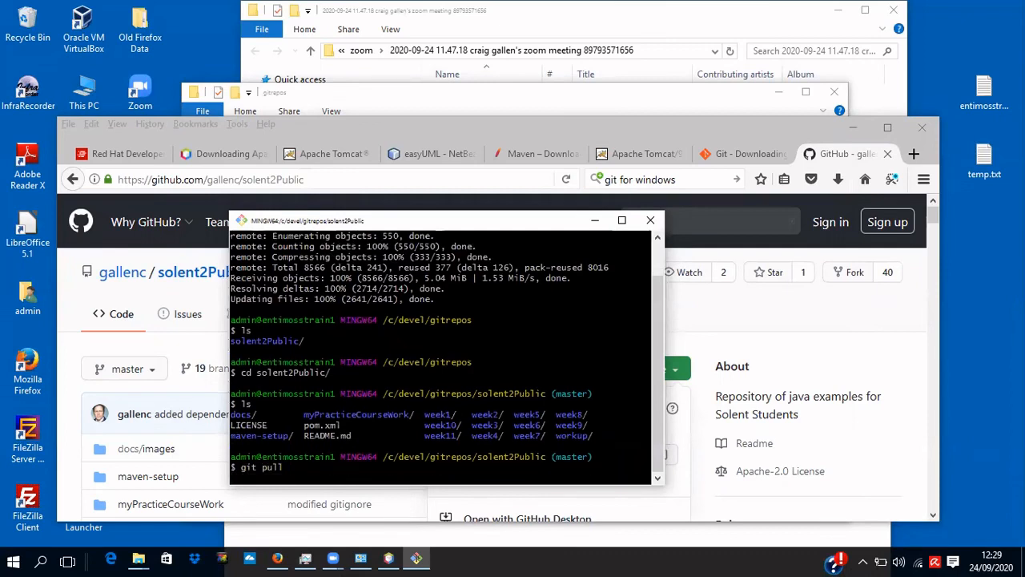